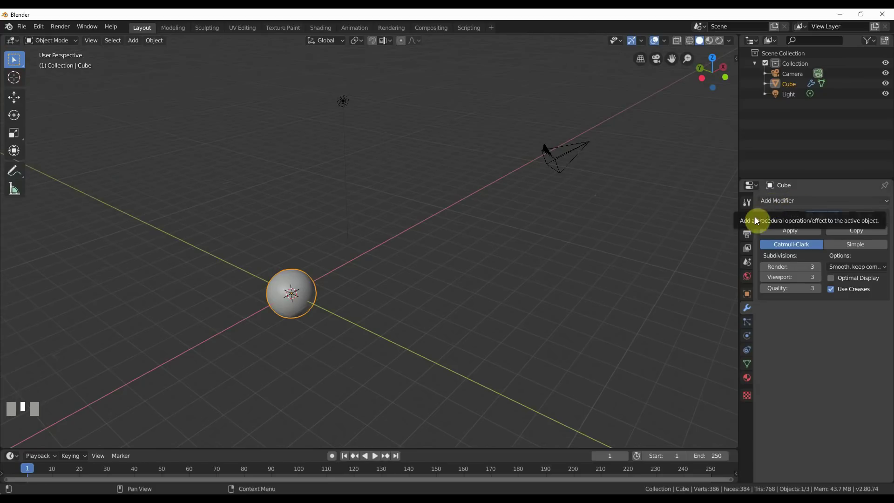
Step: Apply the sphere's Subdivision modifier and add an Array modifier with a count of 45
{"action": "left_click", "coordinate": [778, 230]}
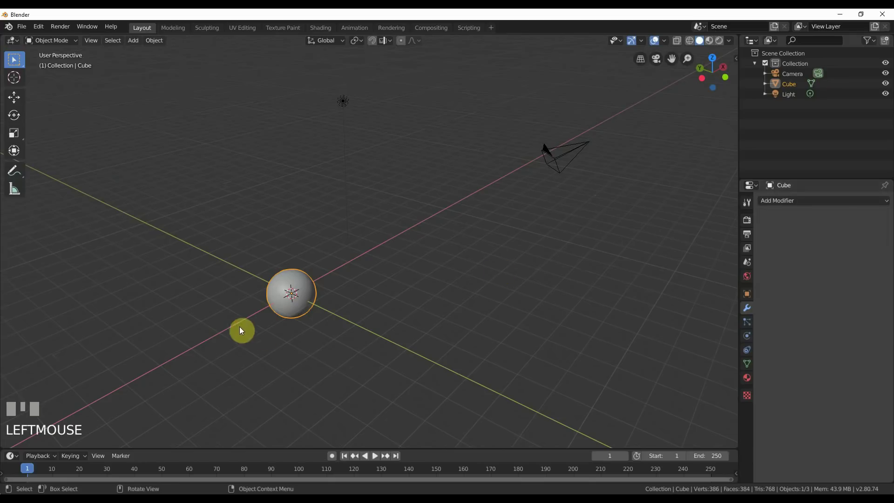
{"action": "left_click", "coordinate": [771, 202]}
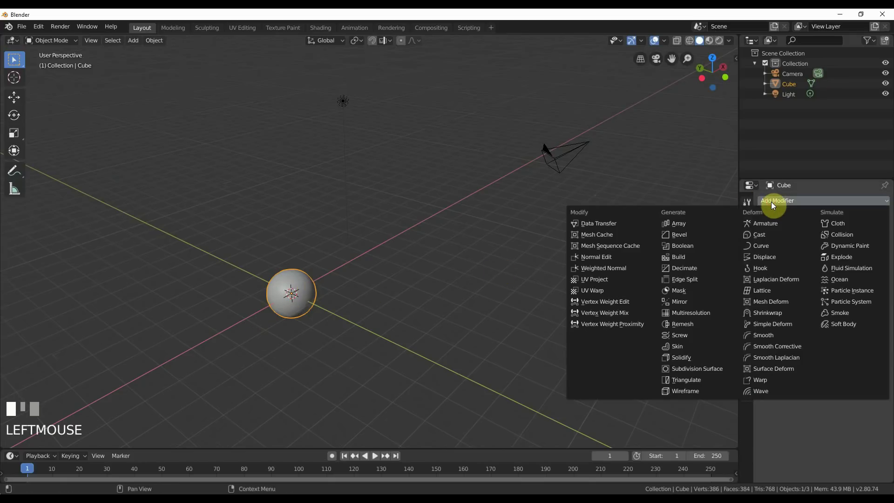
{"action": "left_click", "coordinate": [705, 222]}
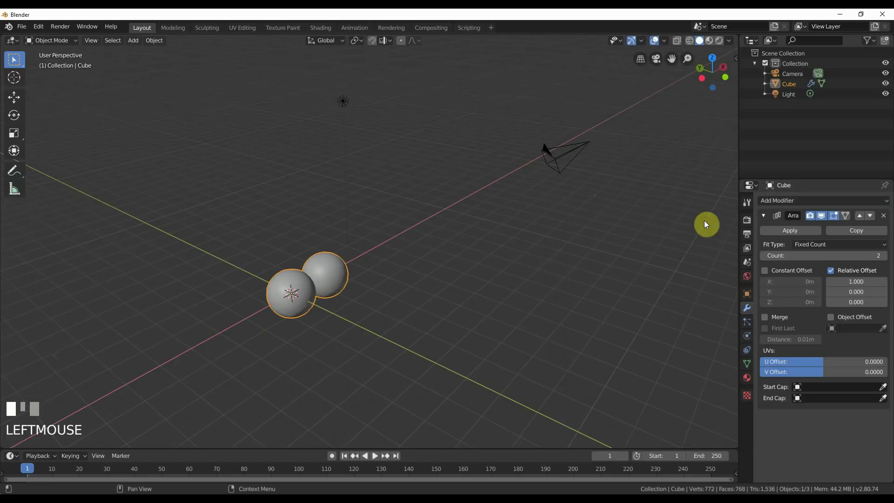
{"action": "left_click", "coordinate": [871, 256]}
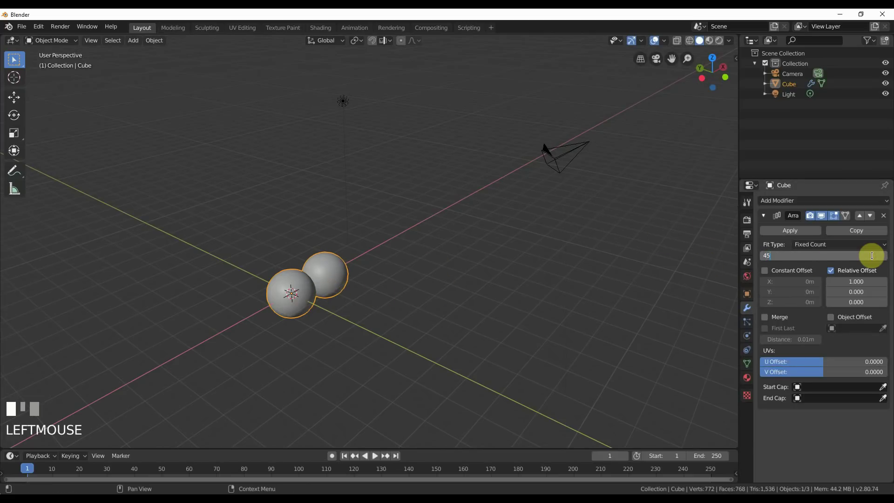
{"action": "type", "text": "45"}
{"action": "key", "text": "Return"}
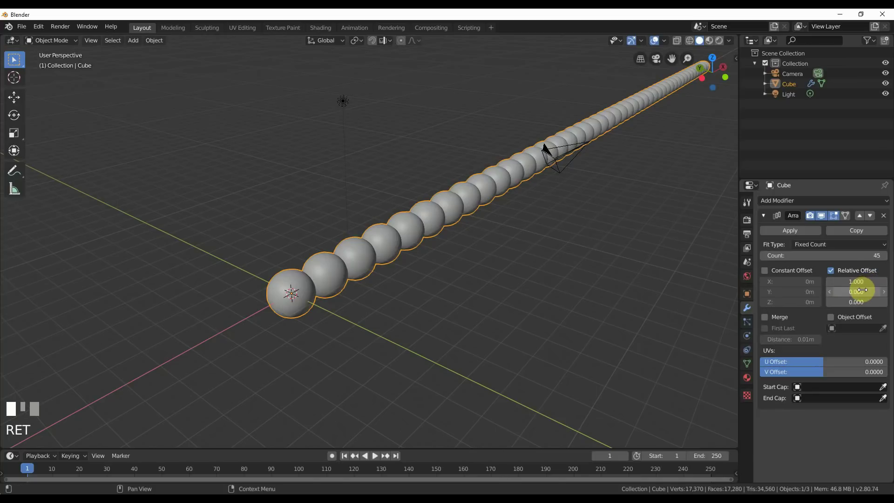
Step: Set the array's relative X offset to 0.6 so the spheres overlap in a row
{"action": "left_click_drag", "start_coordinate": [863, 281], "coordinate": [834, 281]}
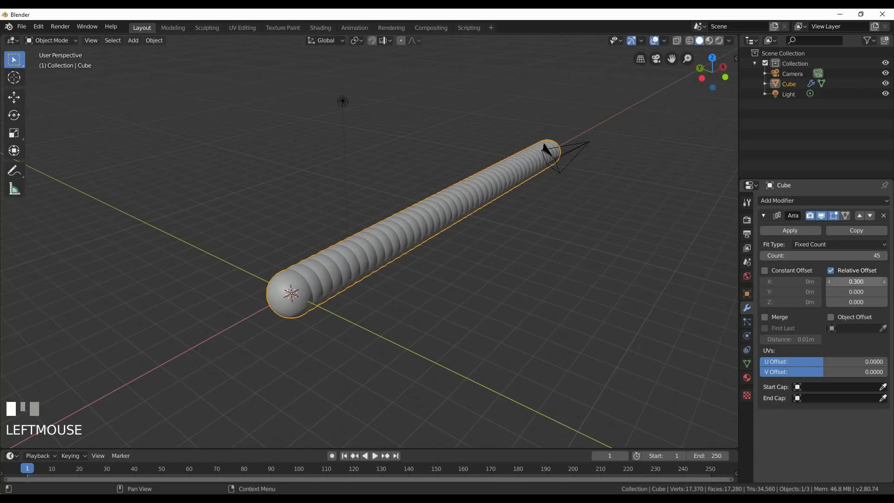
{"action": "left_click", "coordinate": [862, 281]}
{"action": "type", "text": "0.6"}
{"action": "key", "text": "Return"}
{"action": "scroll", "coordinate": [585, 274], "scroll_direction": "down", "scroll_amount": 2}
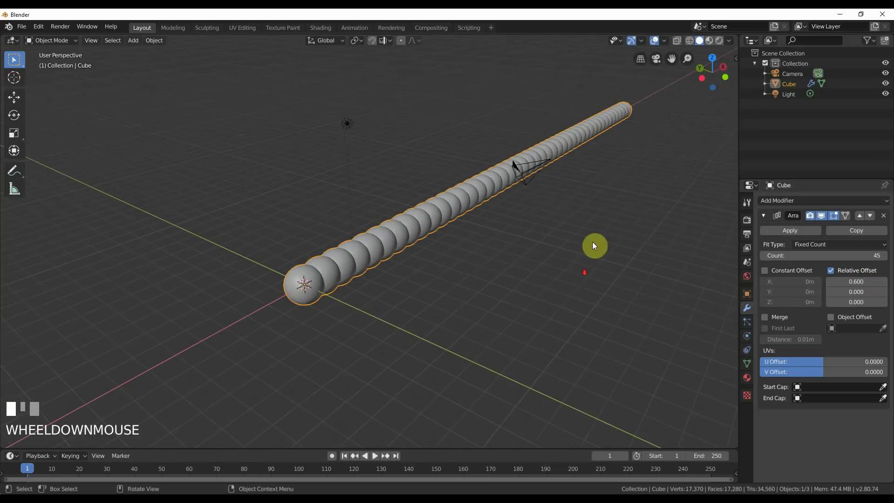
{"action": "middle_click_drag", "start_coordinate": [593, 246], "coordinate": [537, 279]}
{"action": "scroll", "coordinate": [531, 278], "scroll_direction": "down", "scroll_amount": 2}
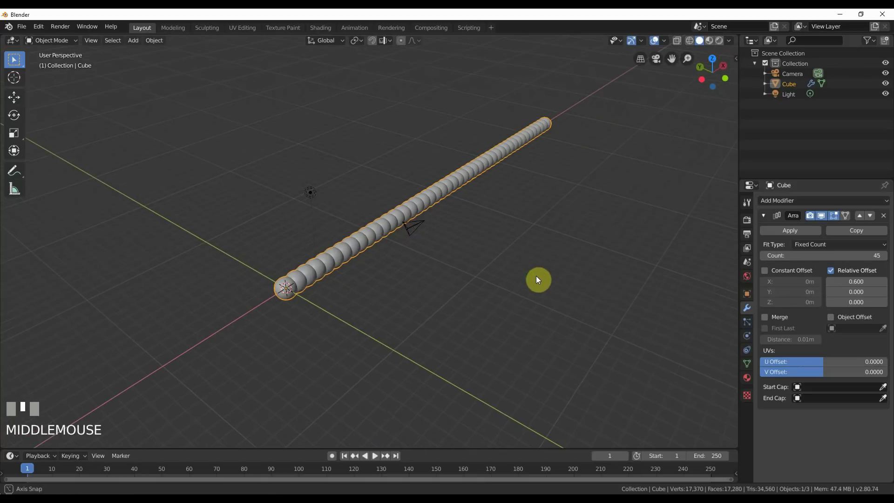
Step: Duplicate the Array modifier and set the copy's count to 2
{"action": "left_click", "coordinate": [857, 230]}
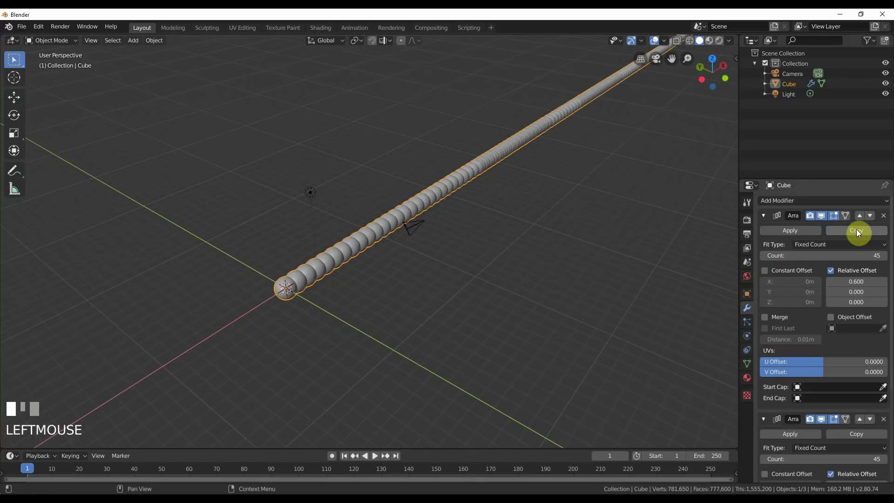
{"action": "middle_click_drag", "start_coordinate": [597, 157], "coordinate": [605, 143]}
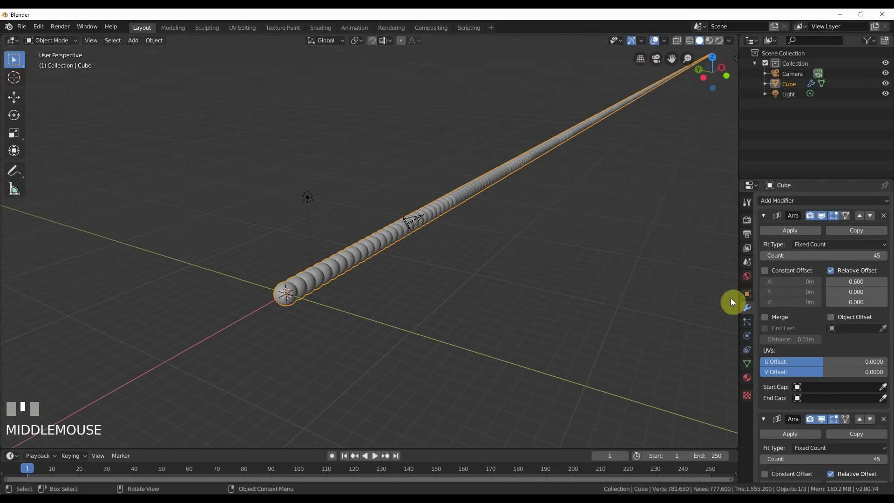
{"action": "left_click", "coordinate": [764, 215]}
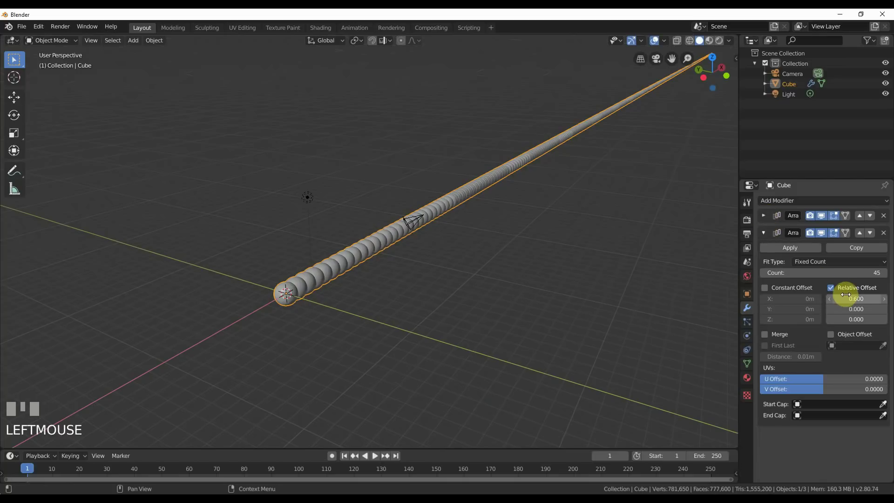
{"action": "left_click", "coordinate": [877, 273]}
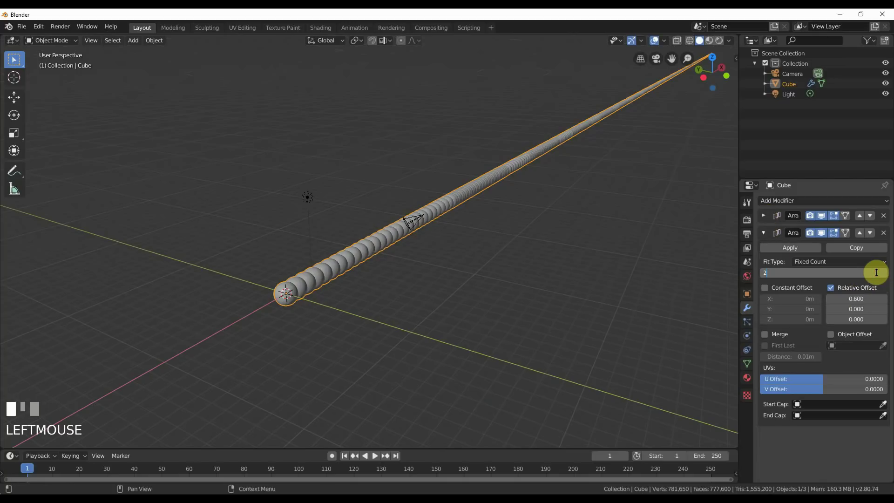
{"action": "key", "text": "Return"}
Step: Set the second array's relative offset to 0 in X and -4 in Y to form two parallel rows
{"action": "left_click", "coordinate": [858, 300]}
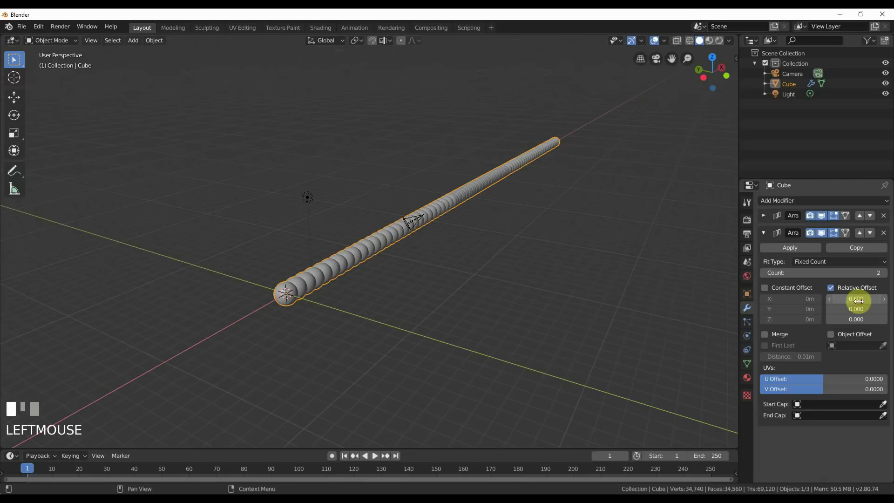
{"action": "type", "text": "0"}
{"action": "key", "text": "Return"}
{"action": "left_click_drag", "start_coordinate": [856, 309], "coordinate": [805, 309]}
{"action": "left_click", "coordinate": [855, 308]}
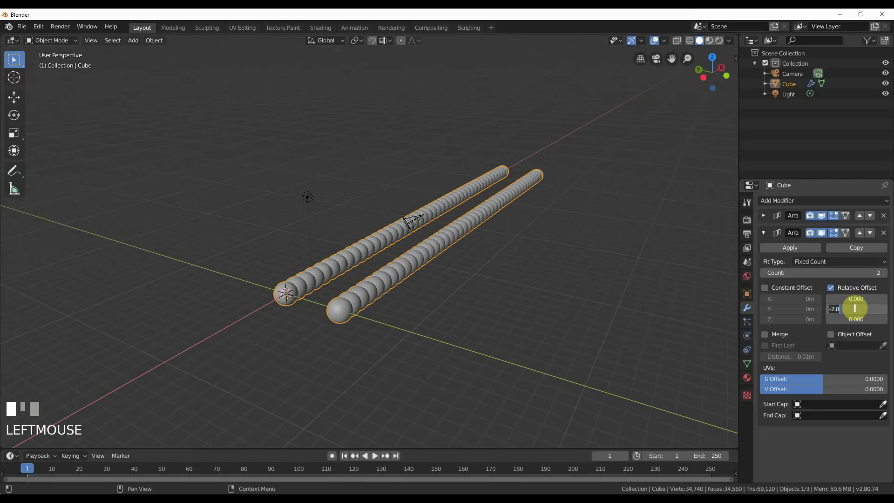
{"action": "type", "text": "-4"}
{"action": "key", "text": "Return"}
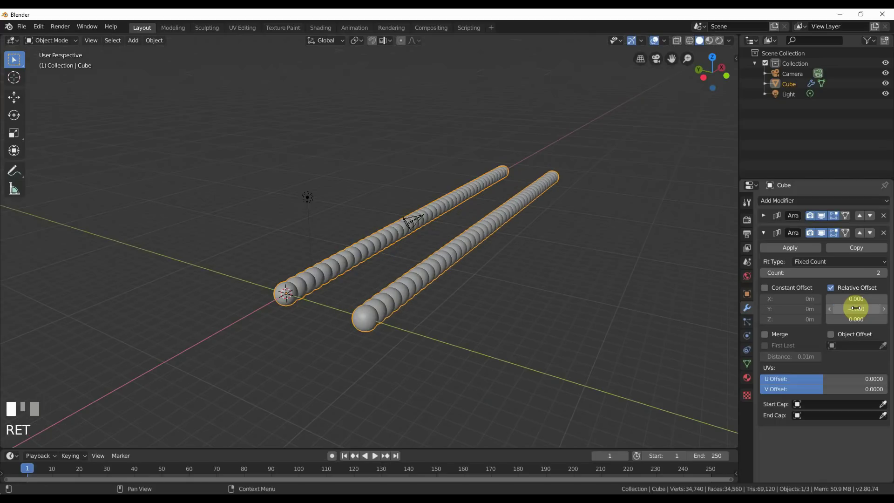
{"action": "middle_click_drag", "start_coordinate": [524, 306], "coordinate": [528, 286]}
Step: Add a new cube at the origin and give it a level 3 subdivision surface
{"action": "key", "text": "Delete"}
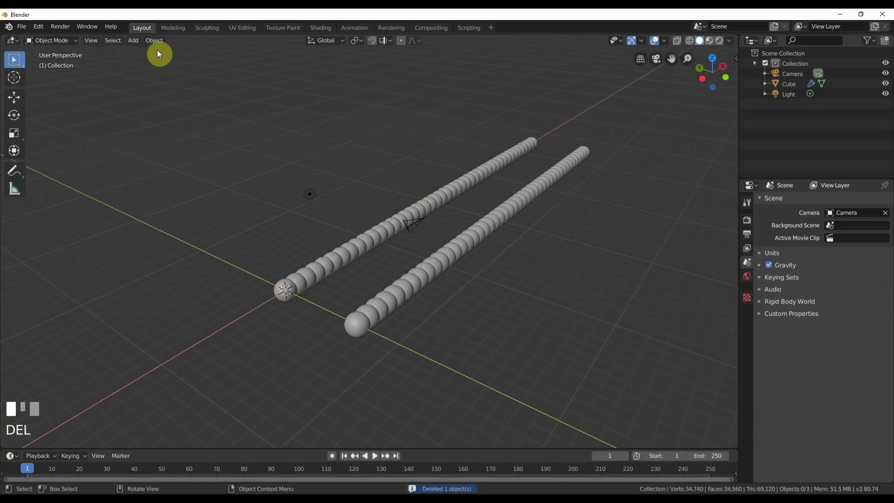
{"action": "left_click", "coordinate": [141, 40]}
{"action": "mouse_move", "coordinate": [143, 49]}
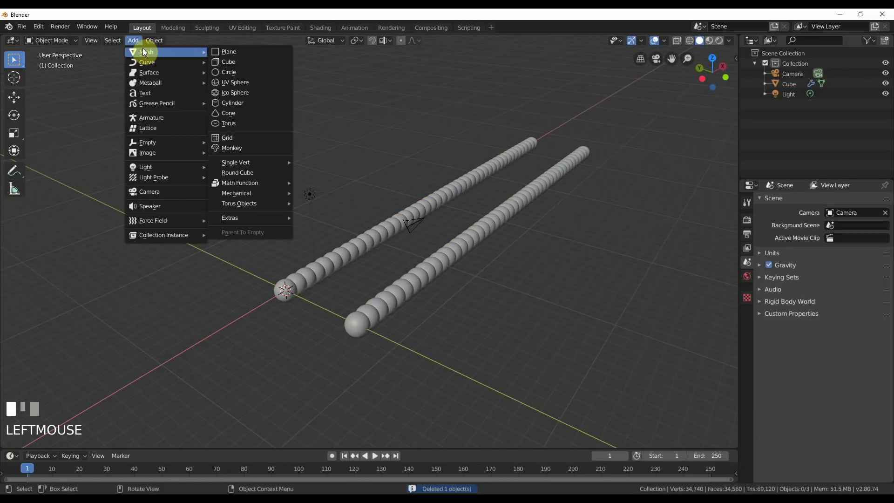
{"action": "left_click", "coordinate": [221, 61]}
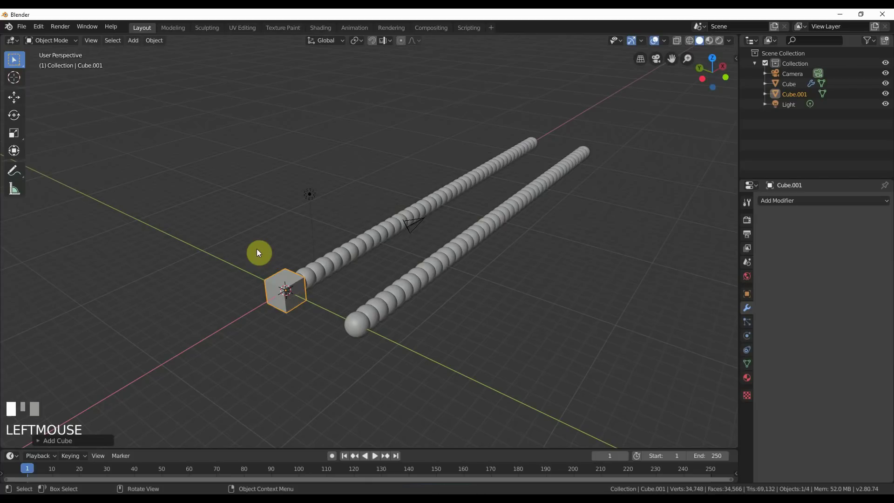
{"action": "key", "text": "ctrl+3"}
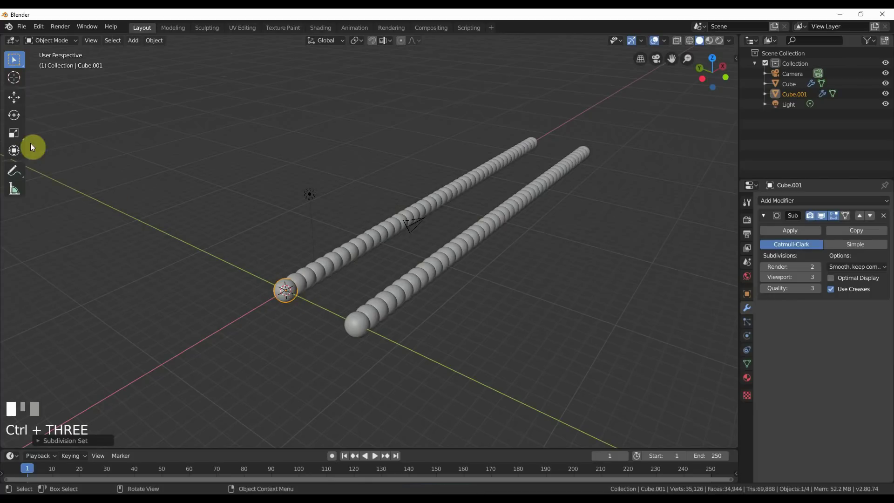
Step: Scale the new small sphere to 0.4 on all three axes
{"action": "left_click", "coordinate": [737, 59]}
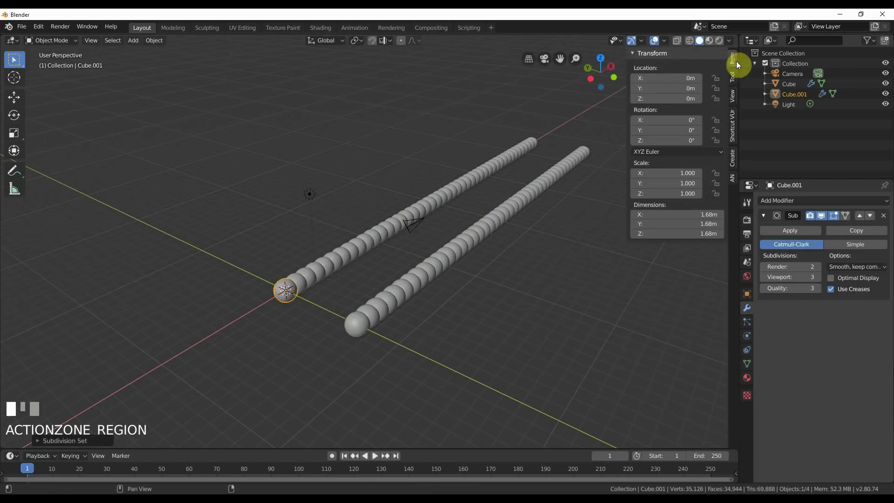
{"action": "left_click", "coordinate": [675, 172]}
{"action": "left_click_drag", "start_coordinate": [672, 172], "coordinate": [673, 193]}
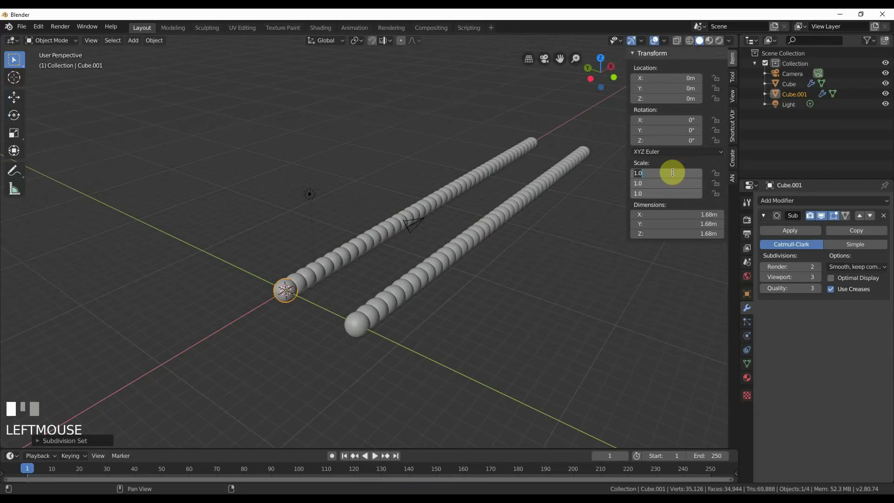
{"action": "type", "text": "."}
{"action": "key", "text": "Return"}
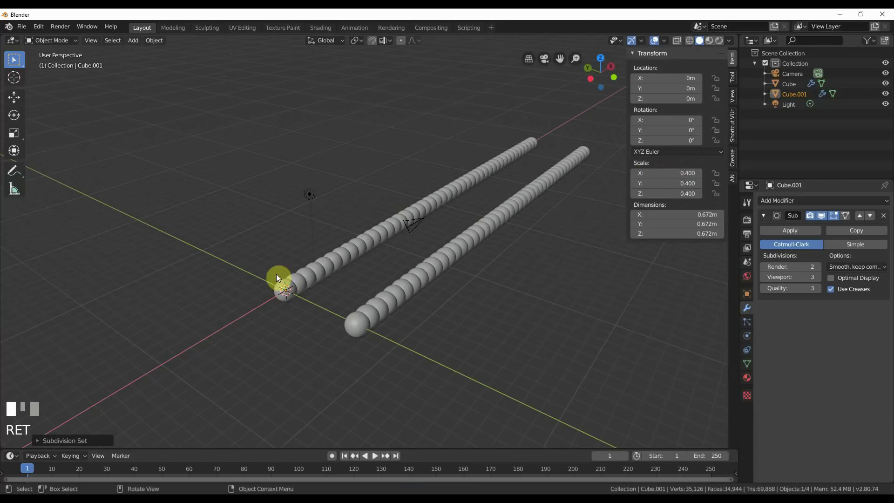
Step: Move the small sphere about 3 m along the X axis, inside the first row
{"action": "left_click", "coordinate": [14, 96]}
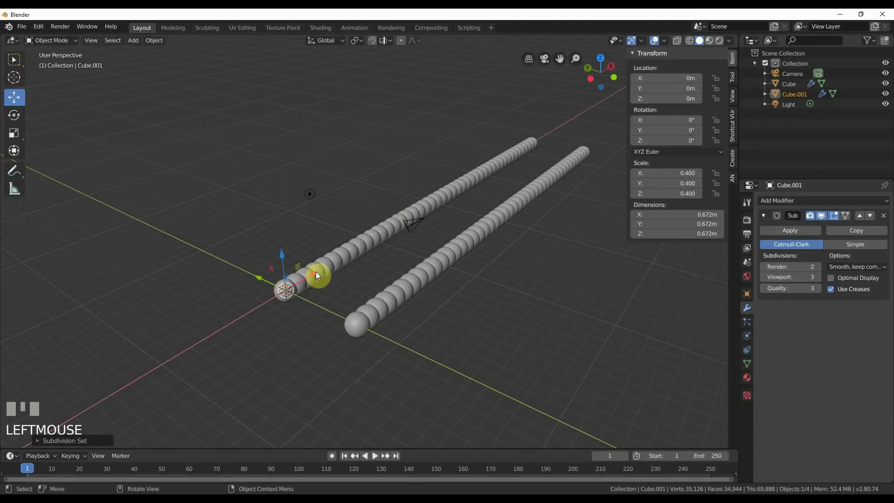
{"action": "left_click_drag", "start_coordinate": [316, 275], "coordinate": [344, 255]}
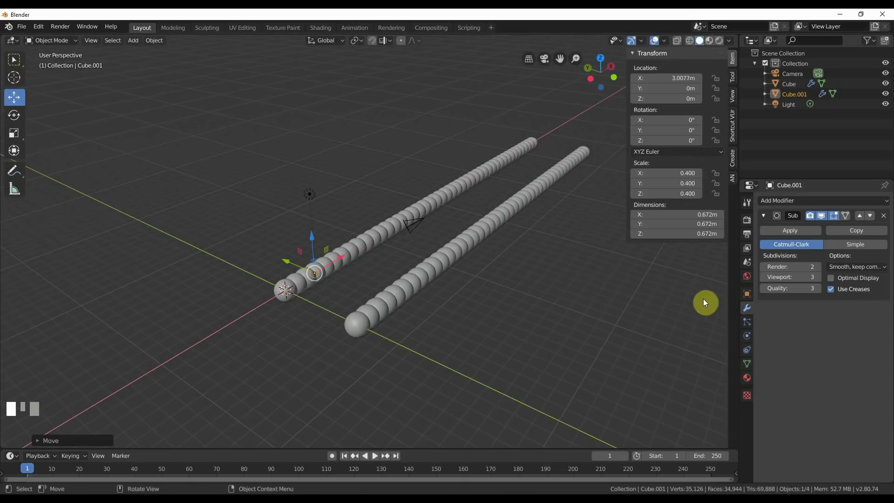
{"action": "left_click", "coordinate": [320, 281]}
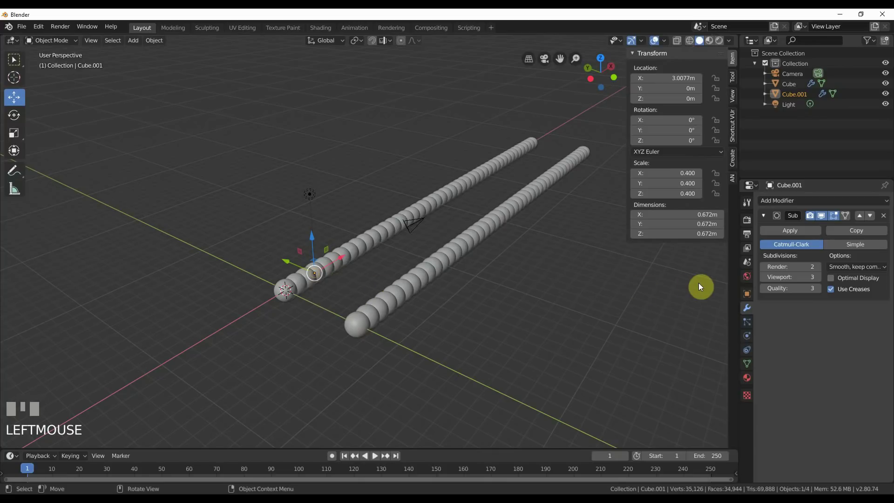
Step: Add an Array modifier to the small sphere and set its relative X offset to 0
{"action": "left_click", "coordinate": [794, 200]}
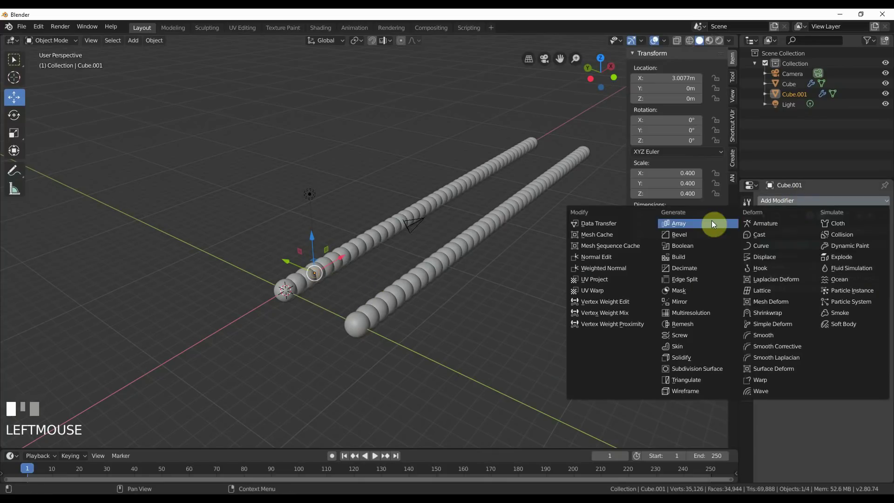
{"action": "left_click", "coordinate": [697, 221]}
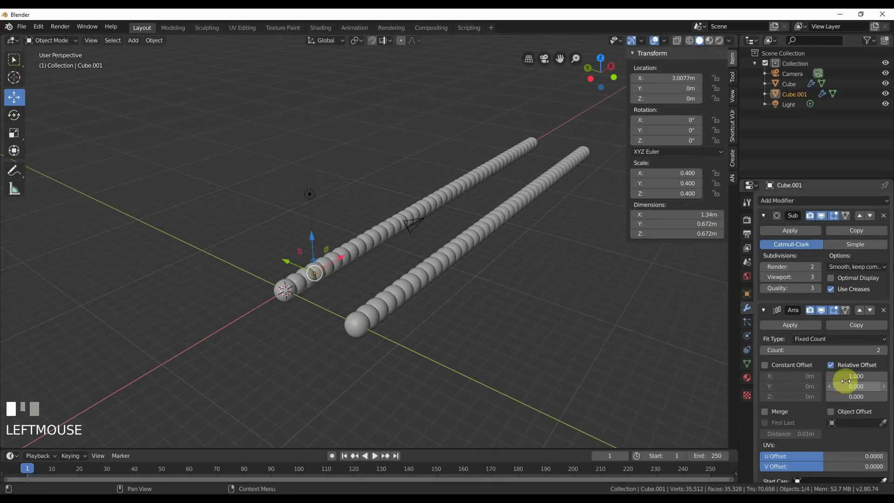
{"action": "left_click", "coordinate": [863, 375]}
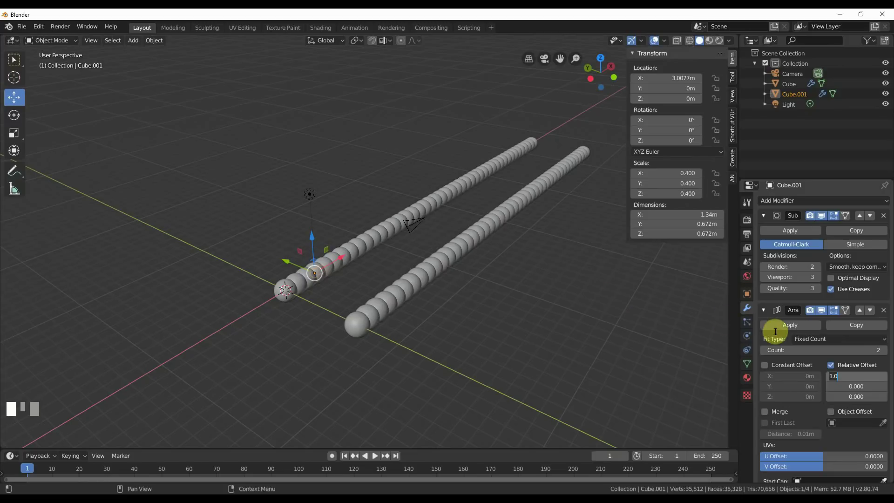
{"action": "type", "text": "0"}
{"action": "key", "text": "Return"}
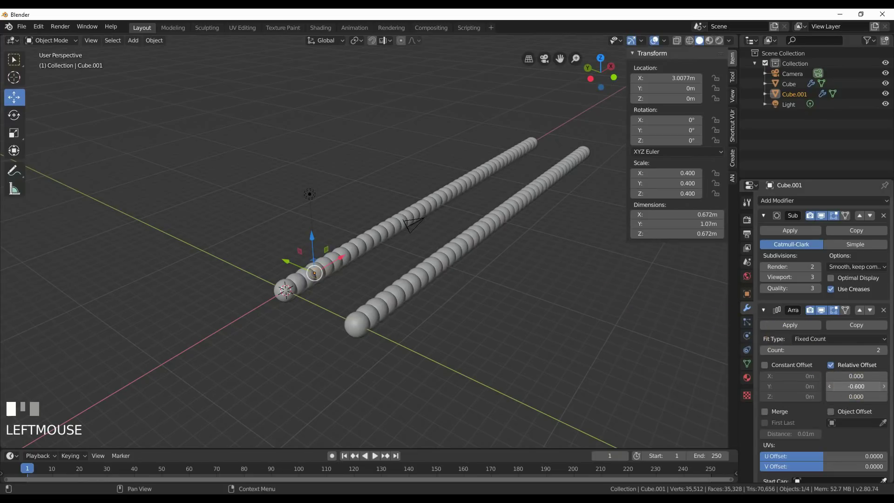
Step: Set the small sphere's array to a count of 25 and a relative Y offset of -0.4, bridging the two rows
{"action": "left_click_drag", "start_coordinate": [856, 387], "coordinate": [855, 387]}
{"action": "mouse_move", "coordinate": [858, 350]}
{"action": "left_mouse_down"}
{"action": "mouse_move", "coordinate": [887, 350]}
{"action": "mouse_move", "coordinate": [866, 350]}
{"action": "left_mouse_up"}
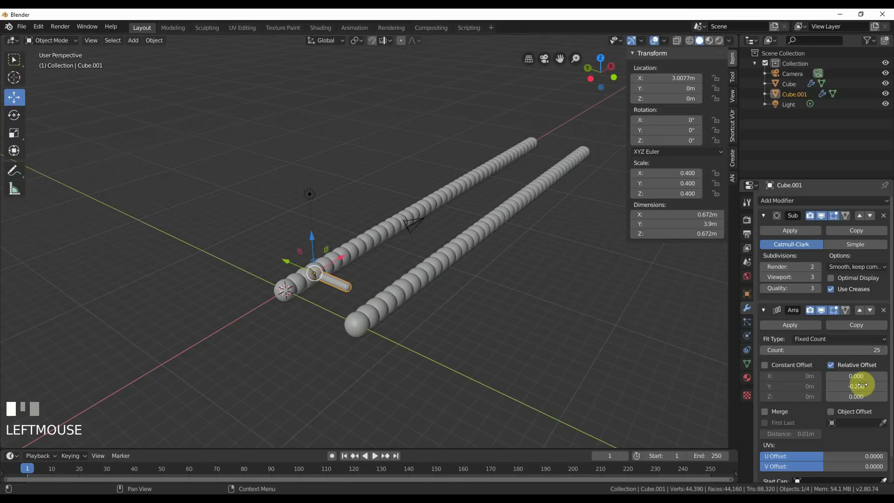
{"action": "left_click", "coordinate": [829, 386]}
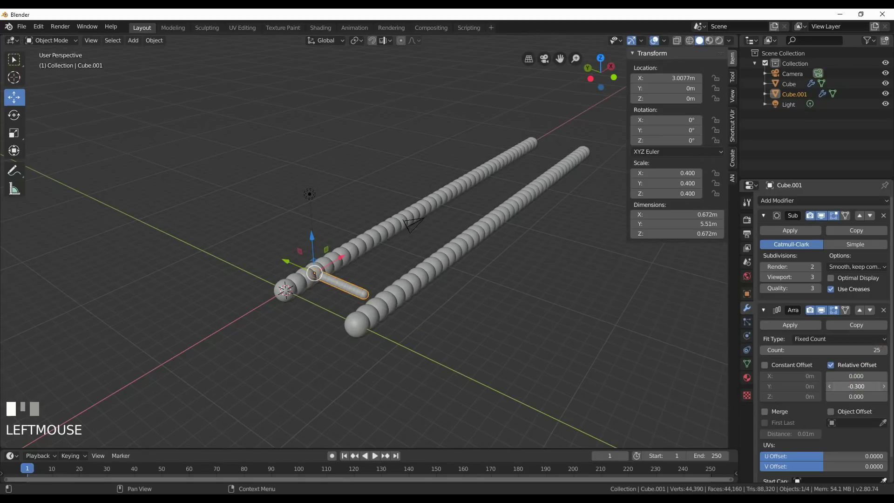
{"action": "left_click", "coordinate": [829, 386]}
{"action": "left_click", "coordinate": [858, 385]}
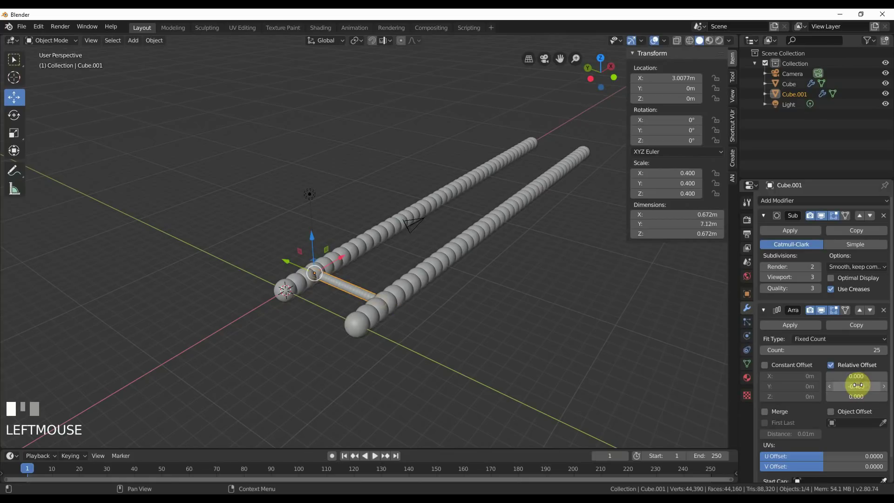
{"action": "mouse_move", "coordinate": [458, 344]}
{"action": "middle_mouse_down"}
{"action": "mouse_move", "coordinate": [507, 350]}
{"action": "mouse_move", "coordinate": [485, 361]}
{"action": "mouse_move", "coordinate": [441, 357]}
{"action": "mouse_move", "coordinate": [453, 353]}
{"action": "middle_mouse_up"}
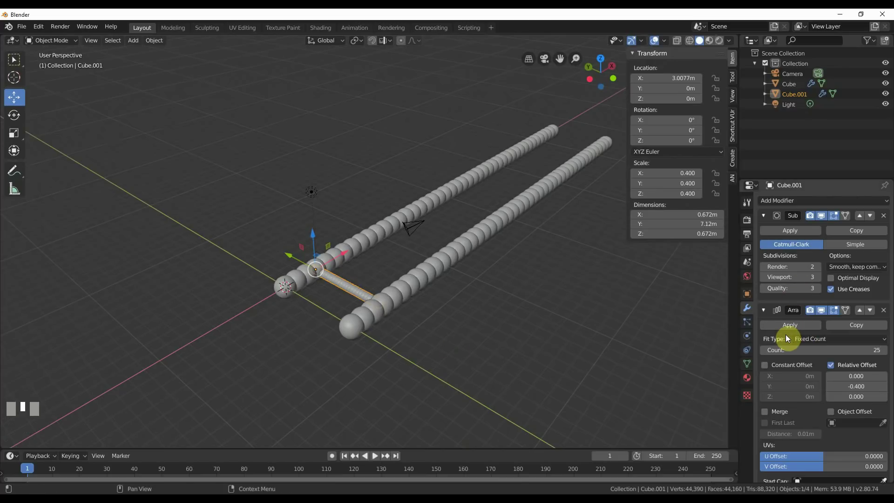
Step: Apply the Subdivision modifier on the connecting rung
{"action": "left_click", "coordinate": [764, 216]}
{"action": "left_click", "coordinate": [763, 215]}
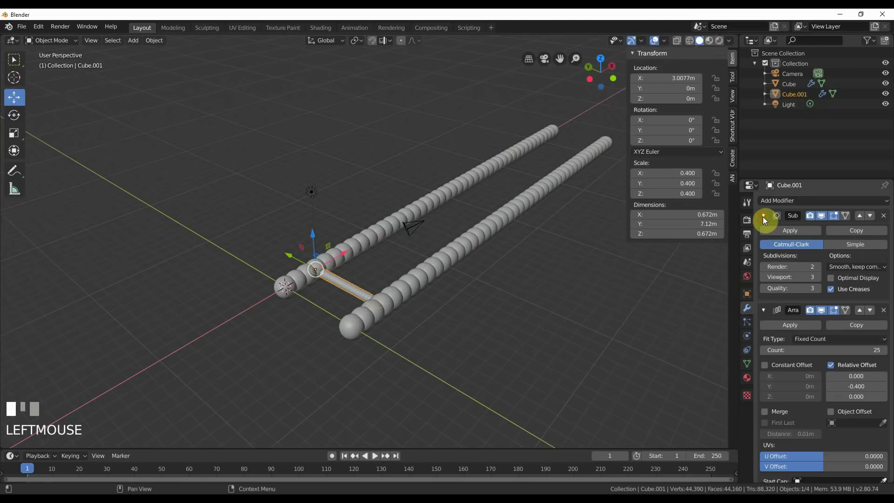
{"action": "left_click", "coordinate": [789, 230]}
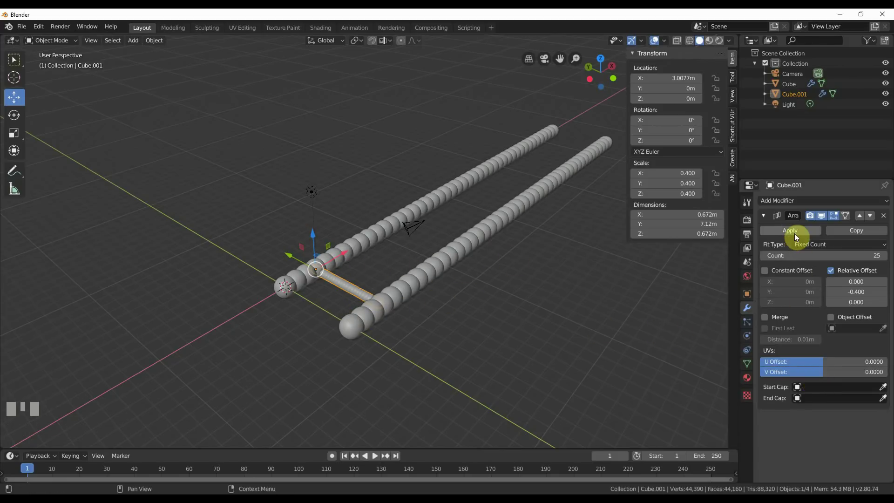
Step: Duplicate the rung's Array modifier and set the copy to a count of 8 with relative offsets of X 7.9 and Y 0
{"action": "left_click", "coordinate": [857, 231]}
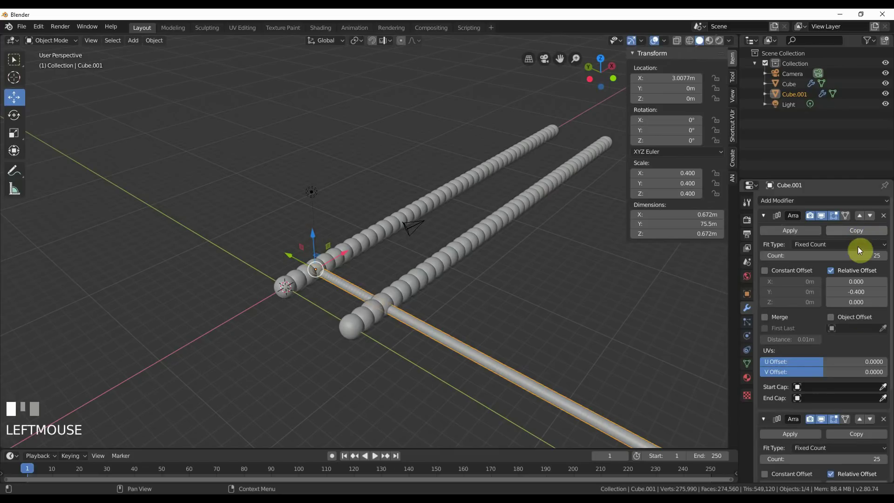
{"action": "scroll", "coordinate": [860, 371], "scroll_direction": "down", "scroll_amount": 5}
{"action": "left_click", "coordinate": [857, 361]}
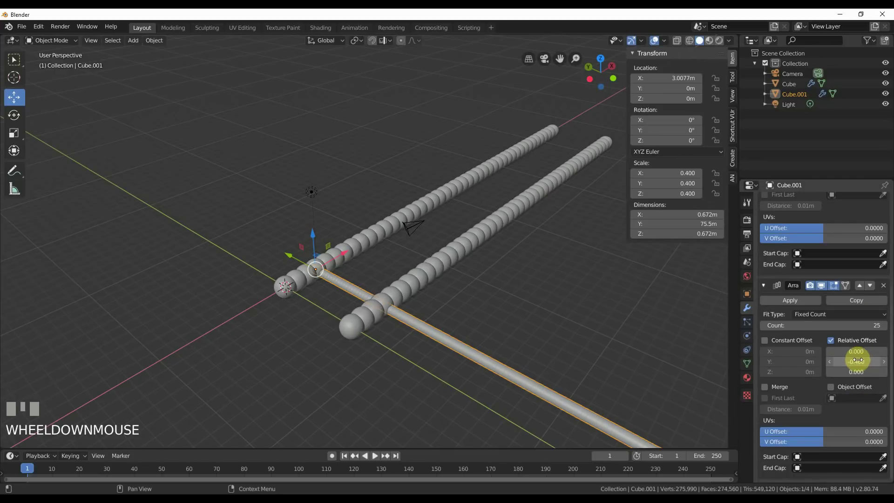
{"action": "type", "text": "0"}
{"action": "key", "text": "Return"}
{"action": "left_click_drag", "start_coordinate": [856, 351], "coordinate": [889, 351]}
{"action": "middle_click_drag", "start_coordinate": [580, 365], "coordinate": [715, 386]}
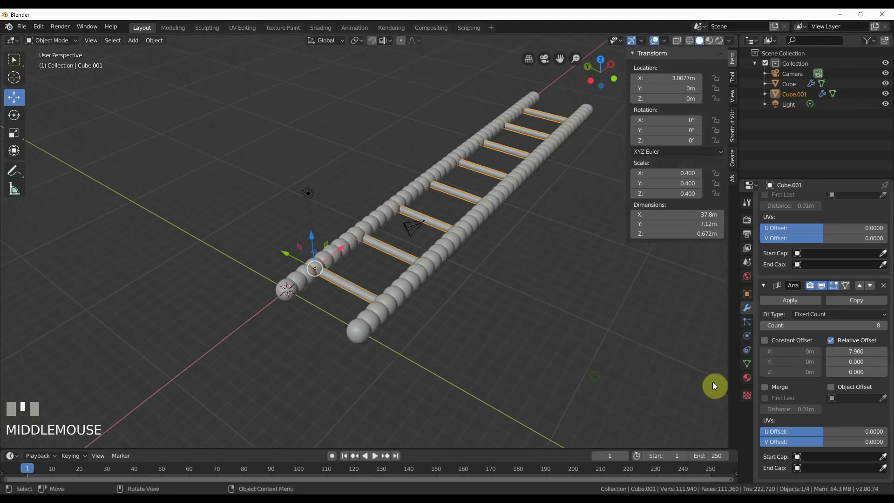
Step: Set the rung's second array to a count of 12 and a relative X offset of 5, keeping the rungs within the rows
{"action": "left_click_drag", "start_coordinate": [873, 326], "coordinate": [880, 325]}
{"action": "left_click", "coordinate": [872, 326]}
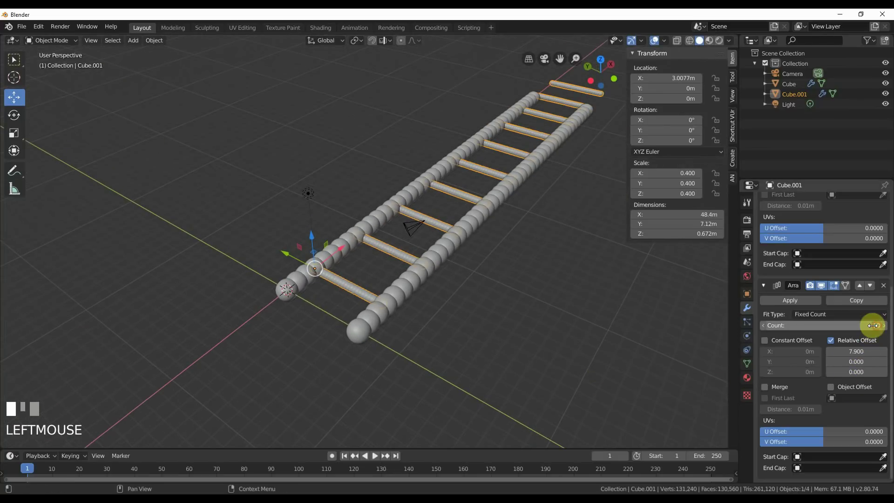
{"action": "type", "text": "12"}
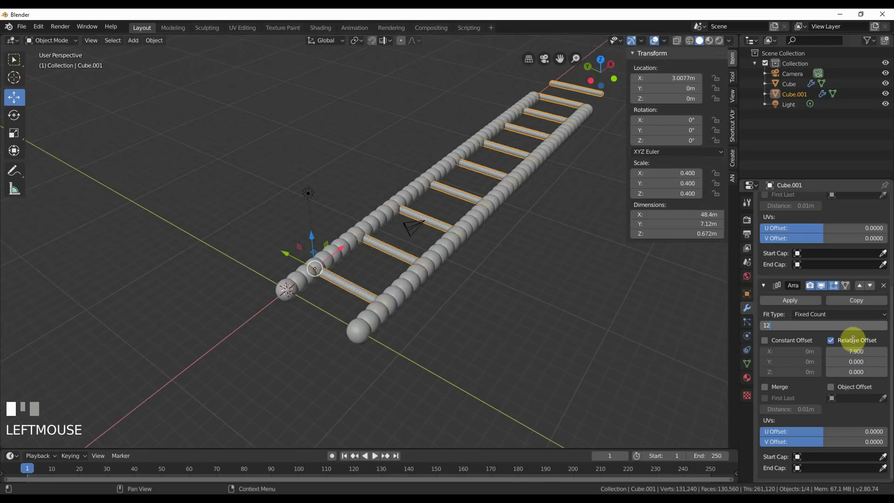
{"action": "key", "text": "Return"}
{"action": "left_click_drag", "start_coordinate": [856, 351], "coordinate": [815, 351]}
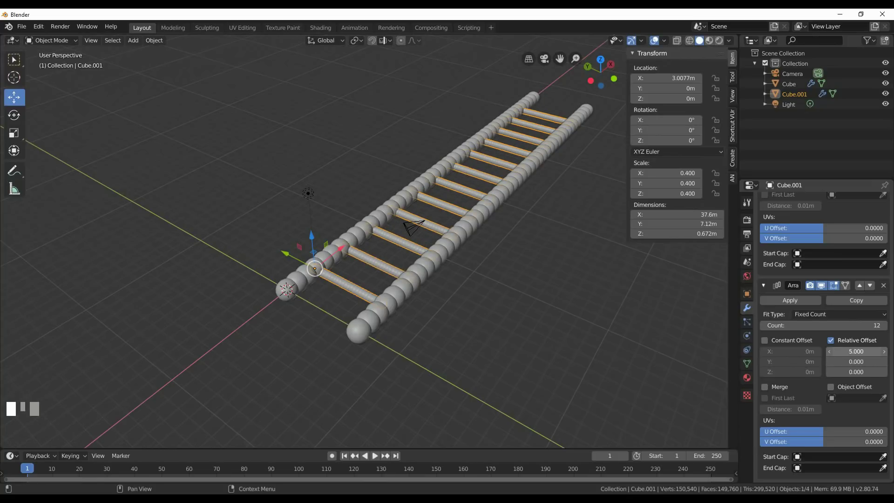
{"action": "mouse_move", "coordinate": [547, 294]}
{"action": "middle_mouse_down"}
{"action": "mouse_move", "coordinate": [548, 314]}
{"action": "mouse_move", "coordinate": [561, 309]}
{"action": "mouse_move", "coordinate": [553, 298]}
{"action": "middle_mouse_up"}
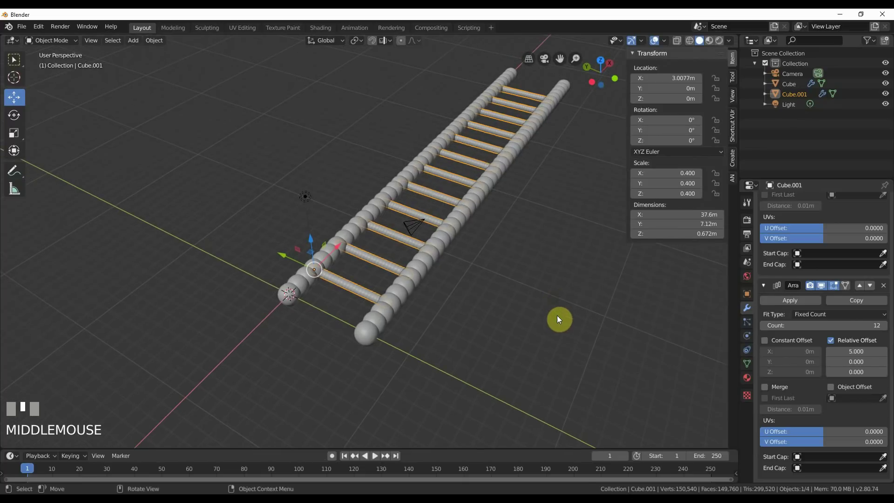
Step: Apply both Array modifiers on the rungs
{"action": "scroll", "coordinate": [814, 334], "scroll_direction": "up", "scroll_amount": 6}
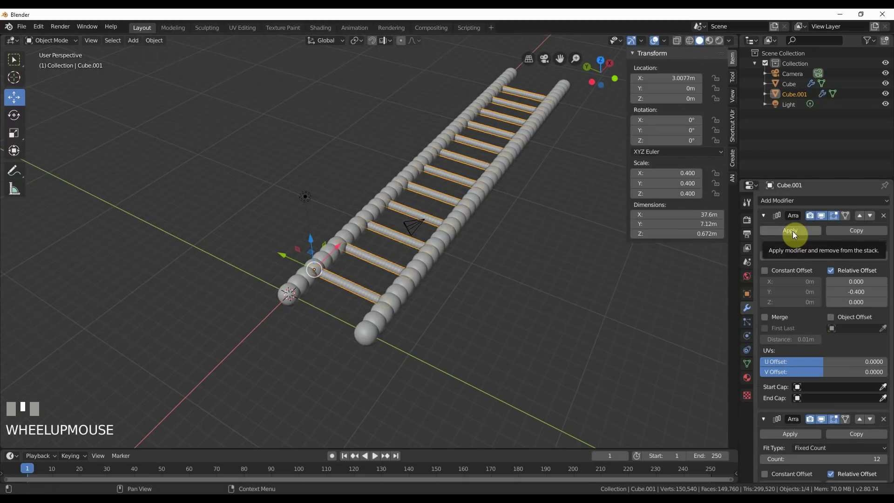
{"action": "left_click", "coordinate": [792, 231]}
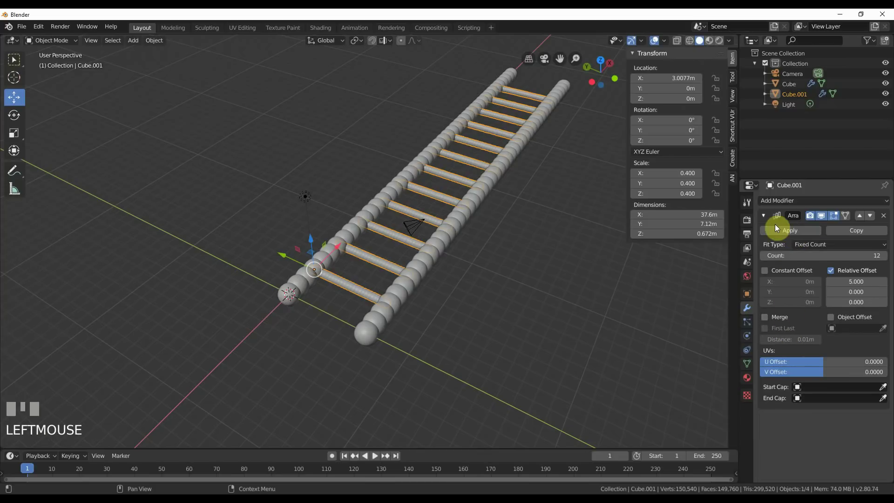
{"action": "left_click", "coordinate": [776, 231]}
Step: Apply both Array modifiers on the two long rows of spheres
{"action": "left_click", "coordinate": [300, 281]}
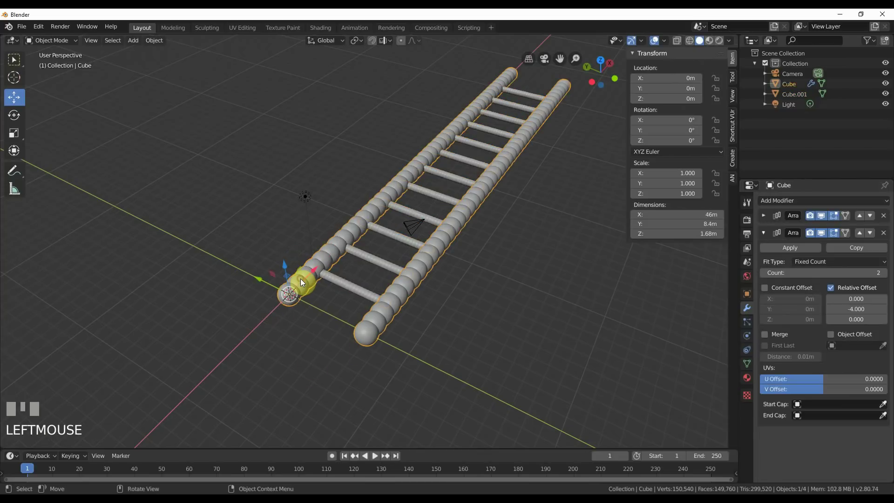
{"action": "left_click", "coordinate": [765, 216]}
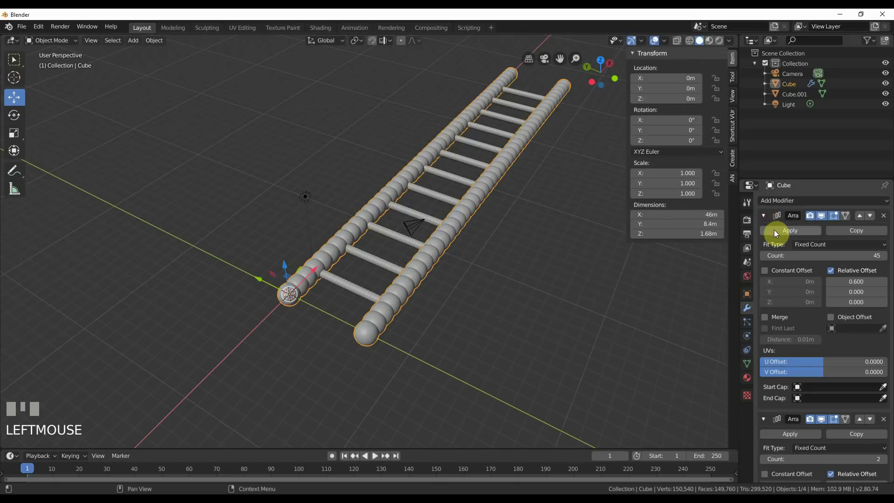
{"action": "left_click", "coordinate": [774, 230]}
{"action": "left_click", "coordinate": [774, 230]}
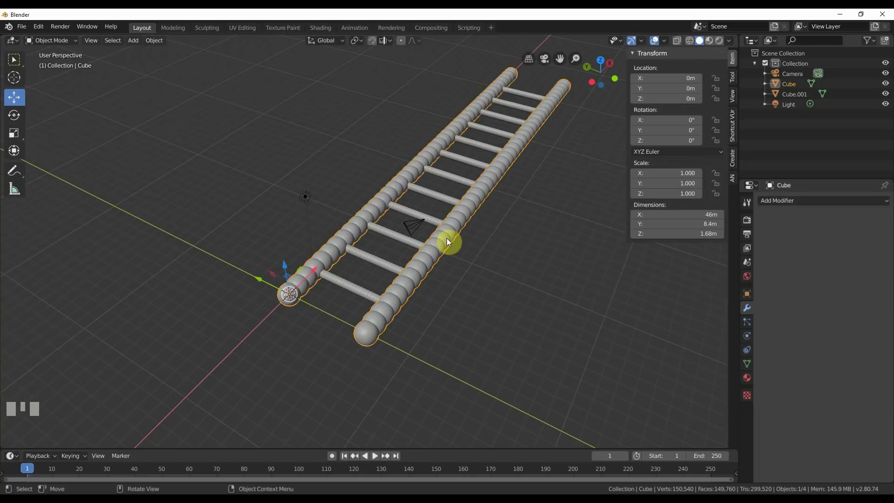
Step: Join the sphere rows and the rungs into a single object
{"action": "left_click", "coordinate": [368, 334]}
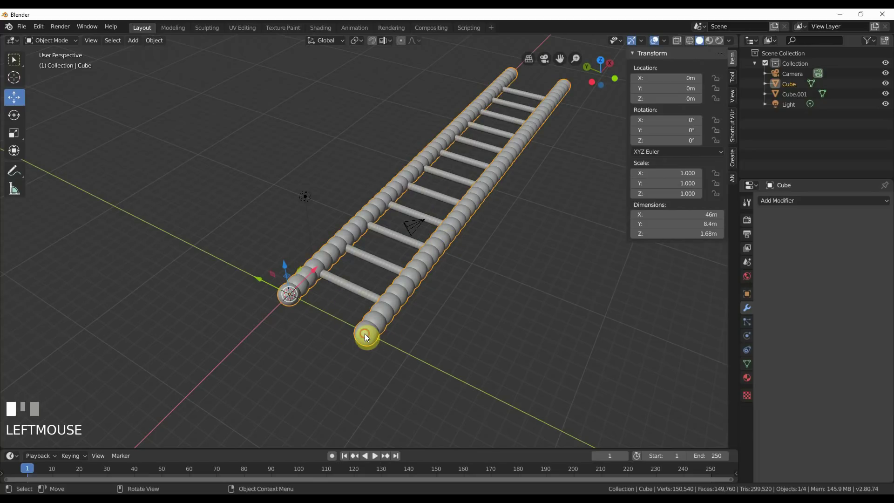
{"action": "left_click", "coordinate": [361, 291], "text": "shift"}
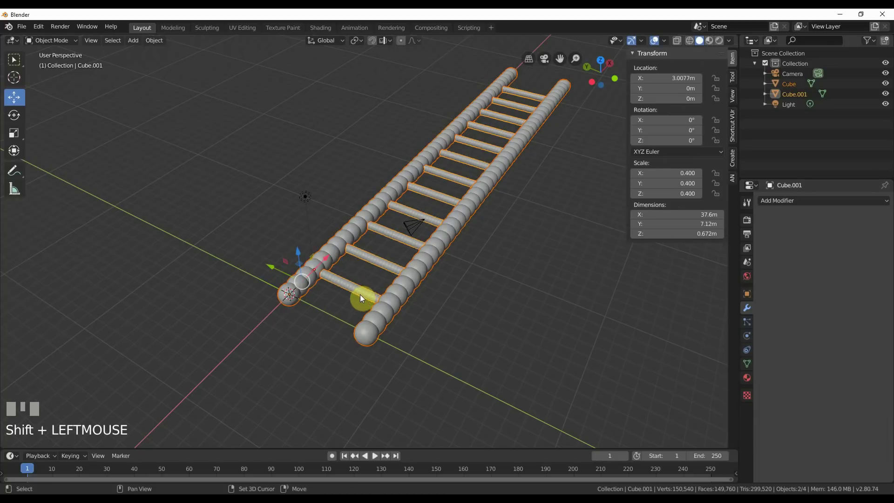
{"action": "left_click", "coordinate": [155, 41]}
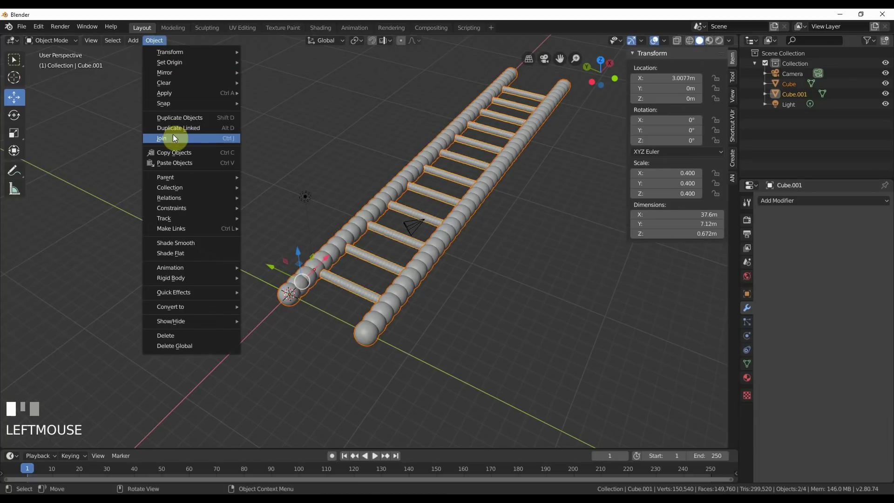
{"action": "left_click", "coordinate": [228, 139]}
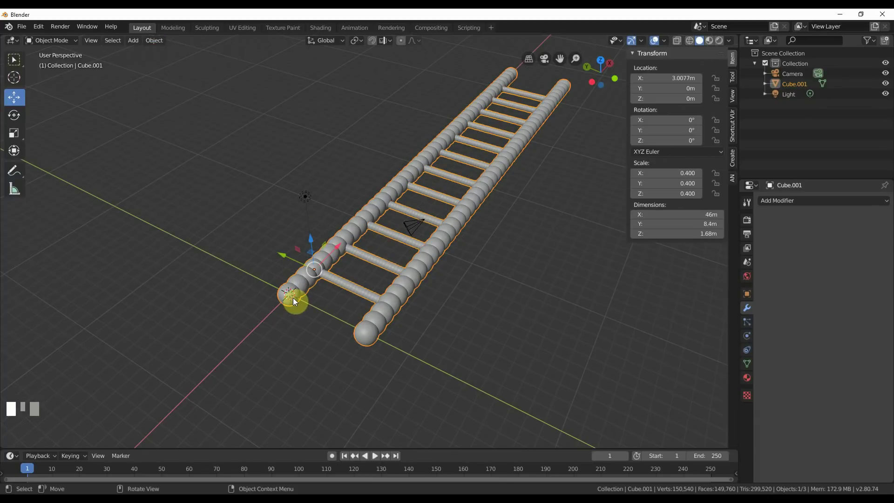
Step: Center the joined ladder on its origin by moving the geometry to the origin
{"action": "left_click", "coordinate": [158, 40]}
{"action": "mouse_move", "coordinate": [161, 49]}
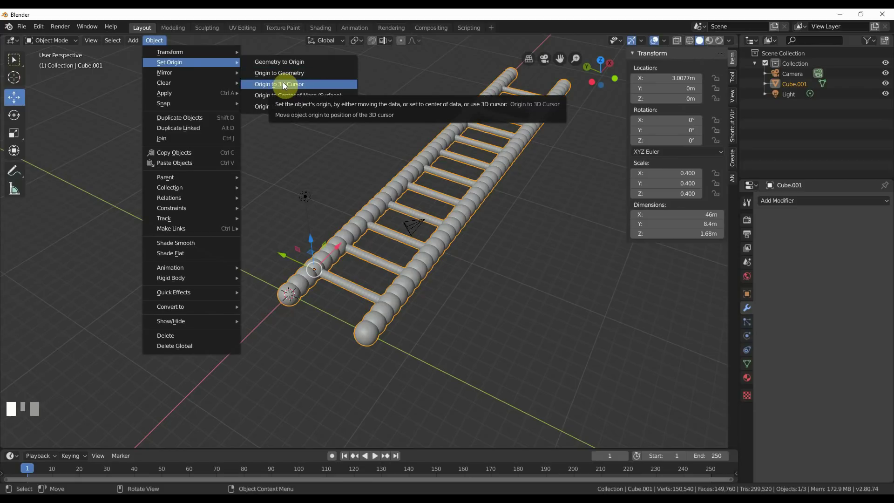
{"action": "left_click", "coordinate": [285, 63]}
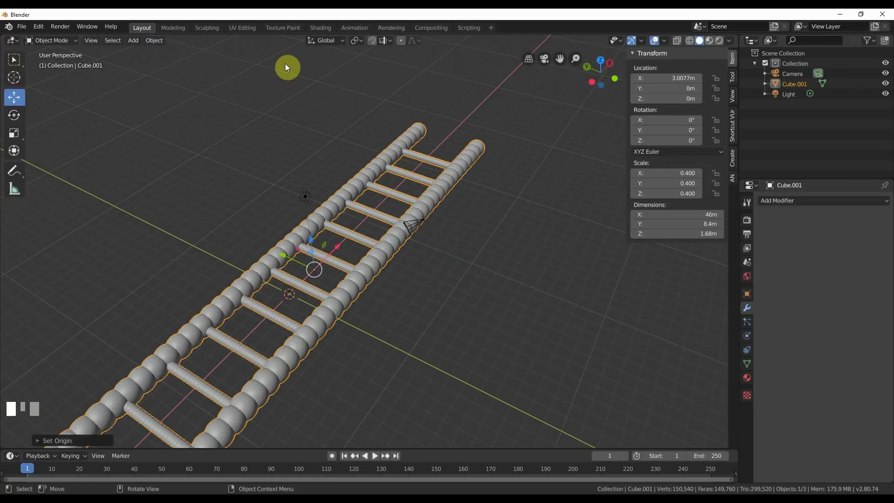
{"action": "scroll", "coordinate": [389, 333], "scroll_direction": "down", "scroll_amount": 3}
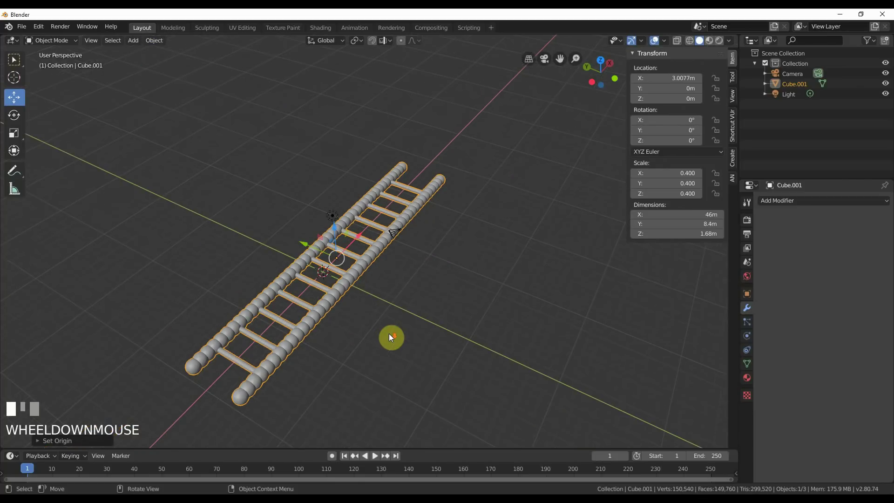
{"action": "mouse_move", "coordinate": [389, 333]}
{"action": "middle_mouse_down"}
{"action": "mouse_move", "coordinate": [383, 322]}
{"action": "mouse_move", "coordinate": [362, 328]}
{"action": "mouse_move", "coordinate": [383, 323]}
{"action": "middle_mouse_up"}
{"action": "scroll", "coordinate": [383, 323], "scroll_direction": "up", "scroll_amount": 4}
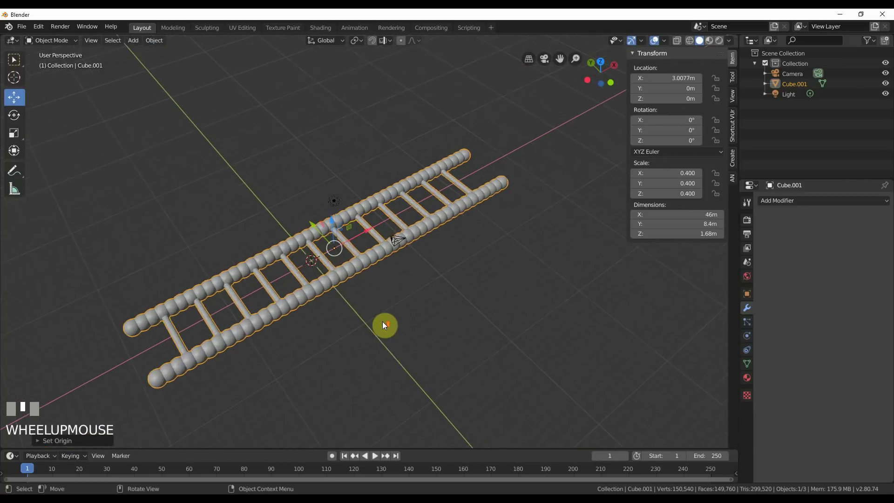
{"action": "scroll", "coordinate": [289, 274], "scroll_direction": "down", "scroll_amount": 1}
{"action": "scroll", "coordinate": [289, 272], "scroll_direction": "down", "scroll_amount": 2}
{"action": "middle_click_drag", "start_coordinate": [325, 283], "coordinate": [399, 275]}
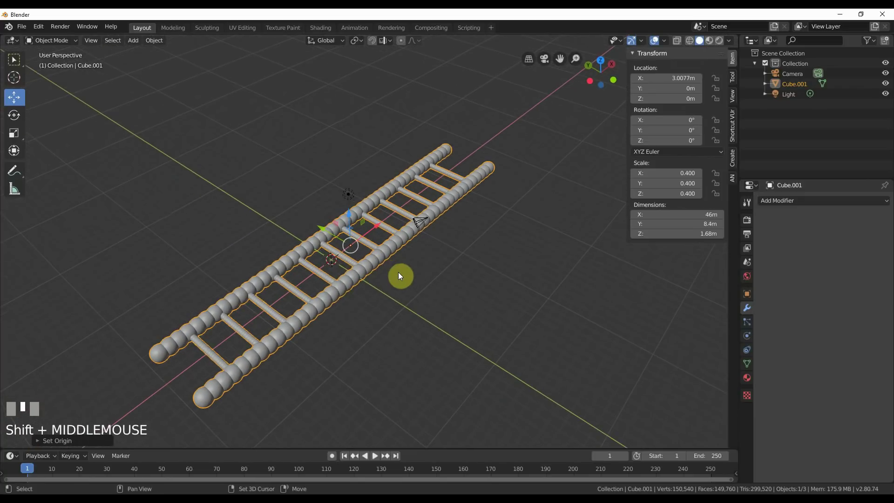
Step: Add a Simple Deform modifier to the ladder and twist it 360° around the X axis
{"action": "left_click", "coordinate": [776, 200]}
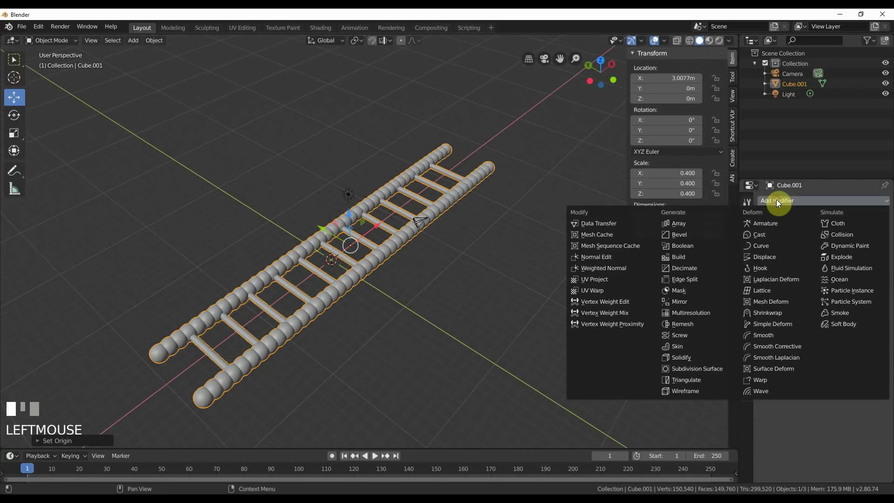
{"action": "left_click", "coordinate": [770, 323]}
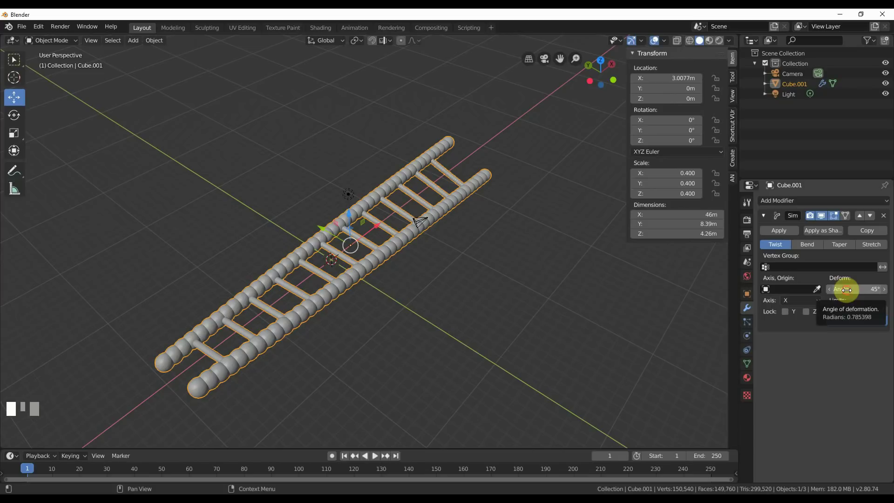
{"action": "left_click_drag", "start_coordinate": [847, 290], "coordinate": [888, 289]}
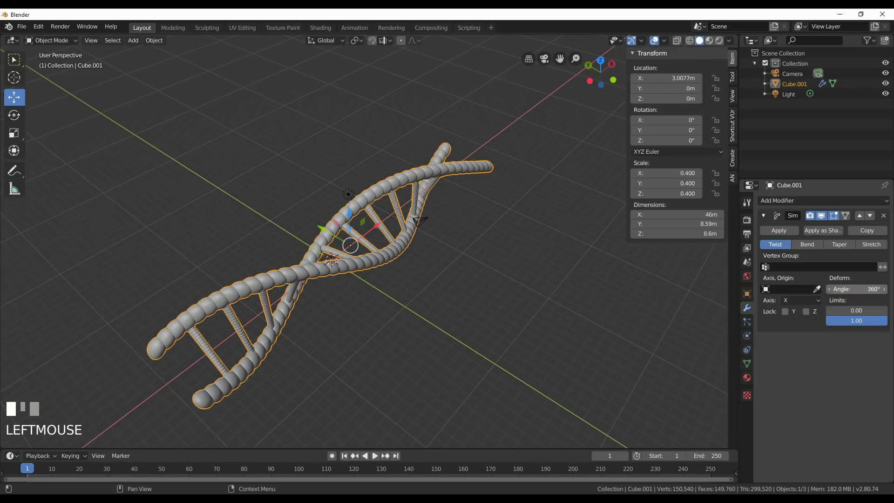
{"action": "middle_click_drag", "start_coordinate": [619, 296], "coordinate": [397, 270]}
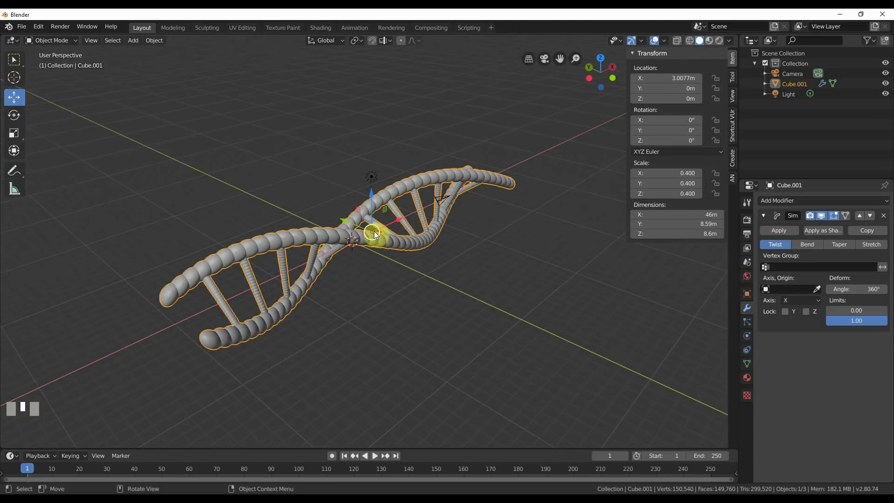
Step: Switch the viewport to rendered shading and enable Bloom in the Eevee render settings
{"action": "left_click", "coordinate": [720, 40]}
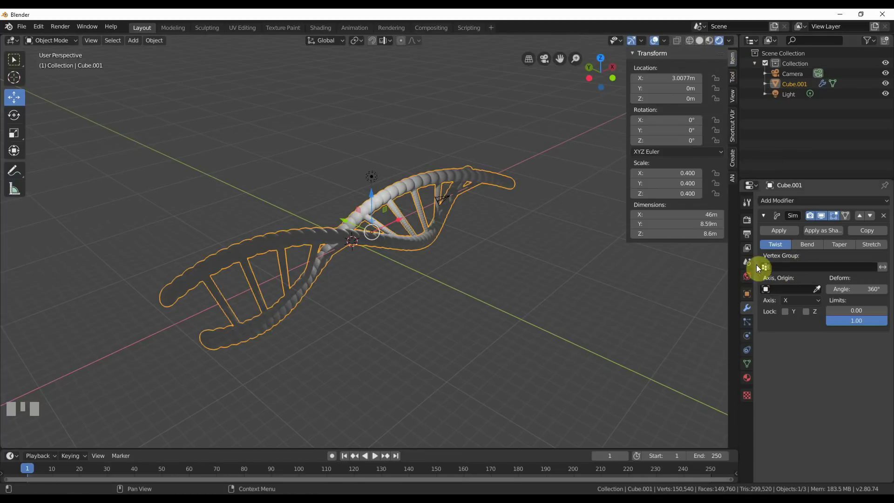
{"action": "left_click", "coordinate": [747, 219]}
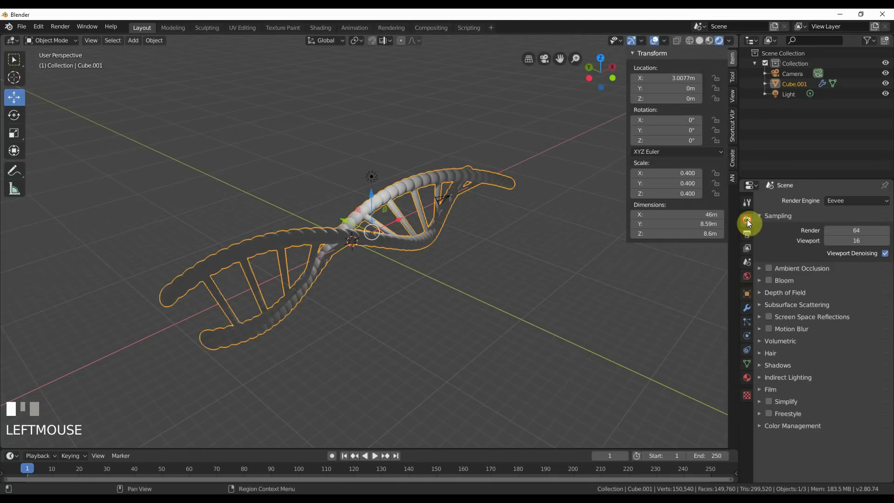
{"action": "left_click", "coordinate": [769, 281]}
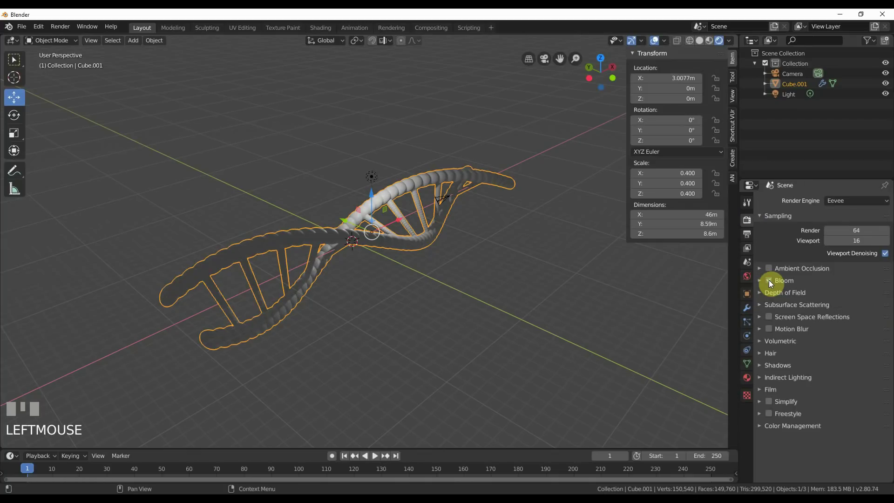
Step: Enable Screen Space Reflections with Refraction on and Half Res Trace off
{"action": "left_click", "coordinate": [769, 317]}
{"action": "left_click", "coordinate": [760, 317]}
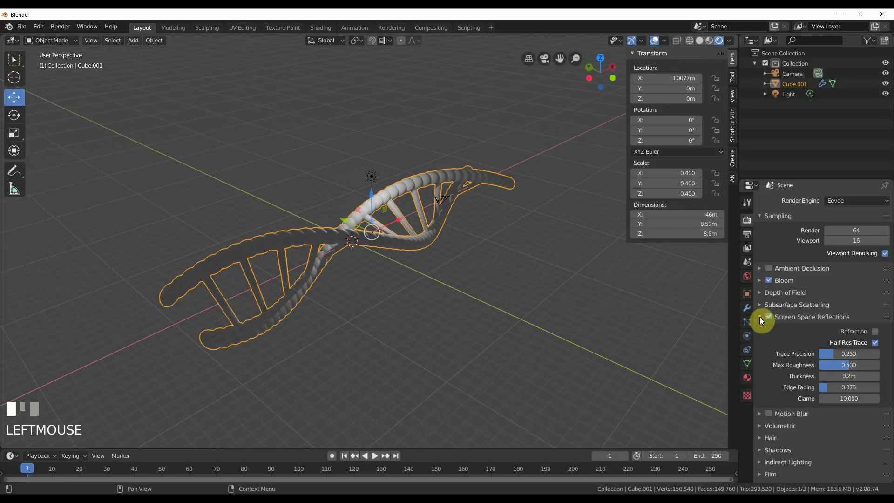
{"action": "left_click", "coordinate": [875, 332]}
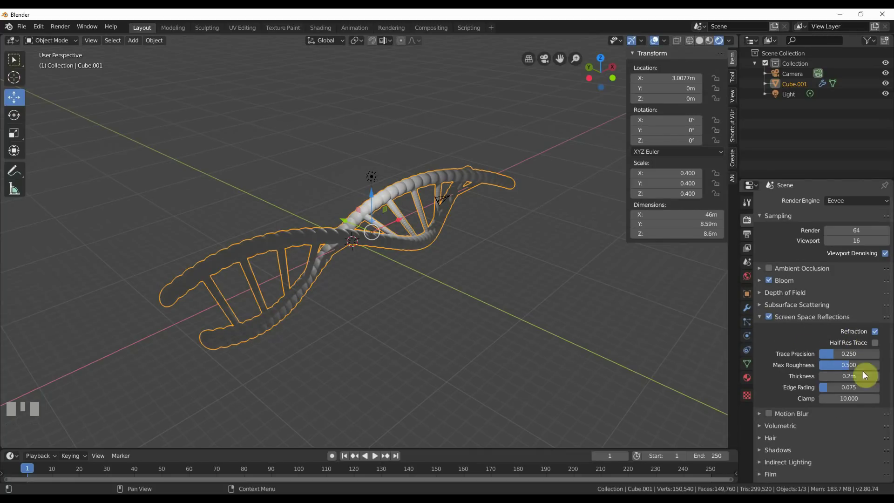
{"action": "left_click", "coordinate": [760, 317]}
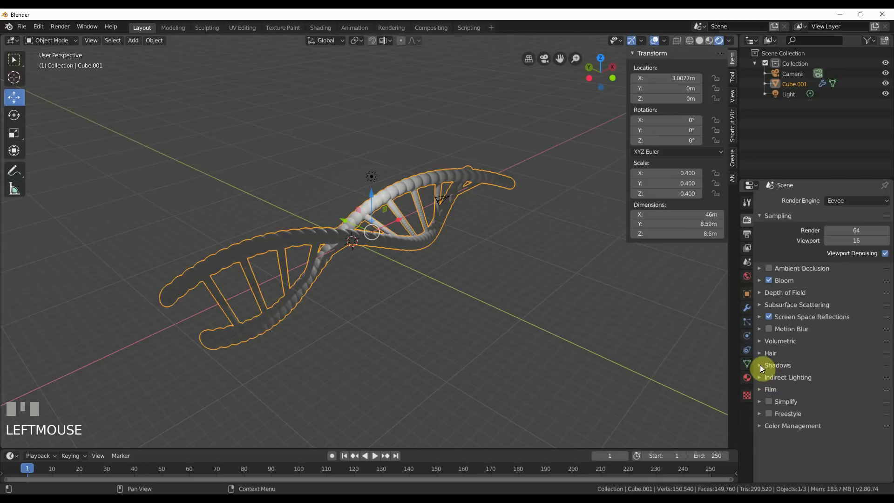
Step: Enable High Bitdepth and Soft Shadows for the Eevee shadows
{"action": "left_click", "coordinate": [760, 365]}
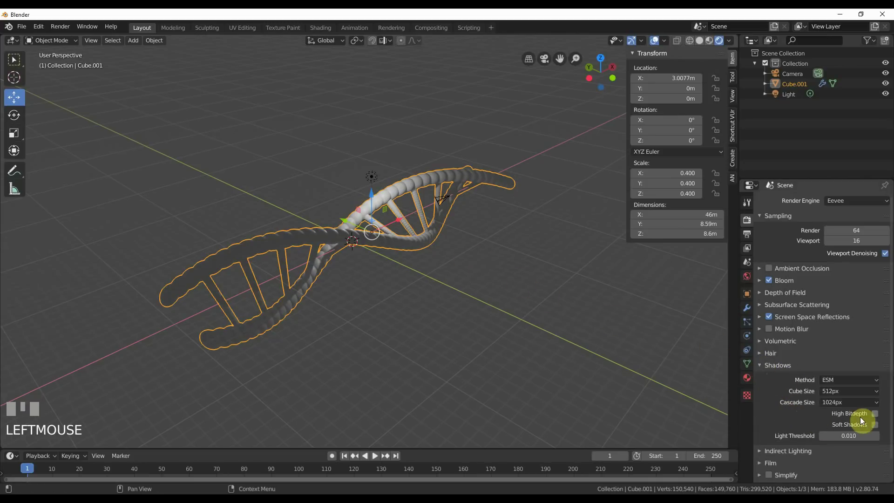
{"action": "left_click", "coordinate": [874, 413]}
{"action": "left_click", "coordinate": [875, 425]}
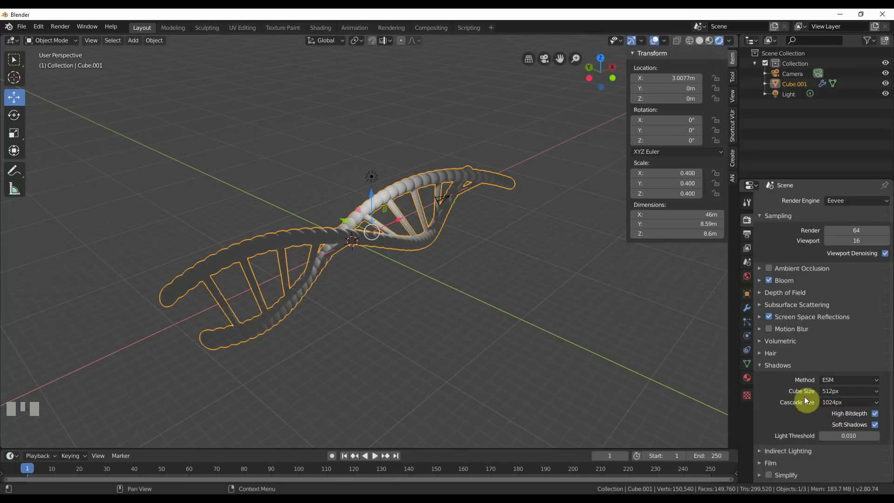
{"action": "left_click", "coordinate": [763, 365]}
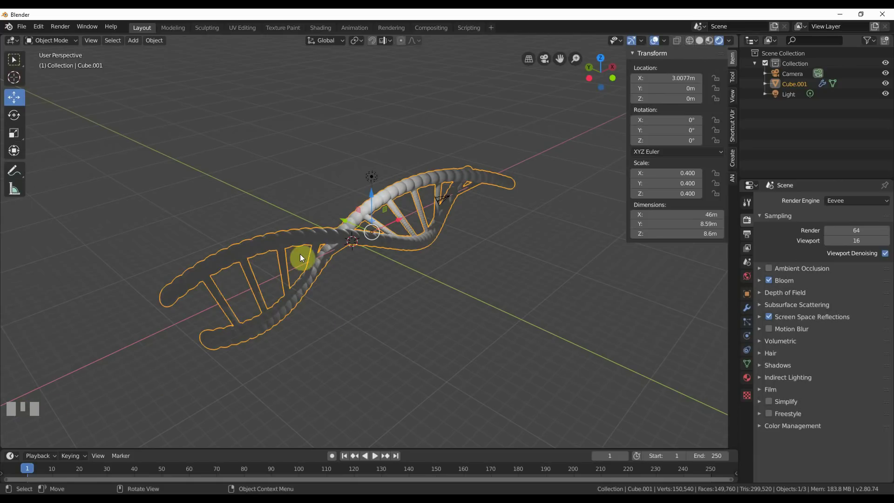
{"action": "middle_click_drag", "start_coordinate": [423, 260], "coordinate": [413, 278]}
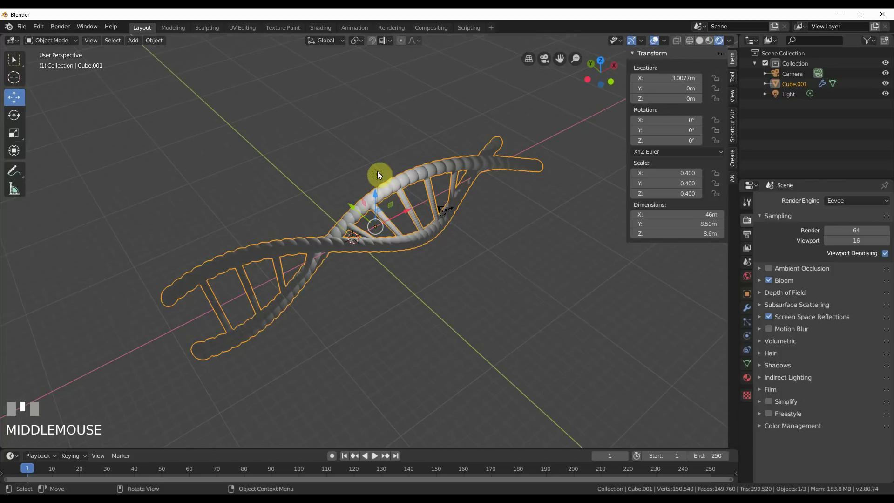
Step: Delete the scene's existing light
{"action": "mouse_move", "coordinate": [377, 178]}
{"action": "middle_mouse_down"}
{"action": "mouse_move", "coordinate": [378, 277]}
{"action": "mouse_move", "coordinate": [383, 181]}
{"action": "middle_mouse_up"}
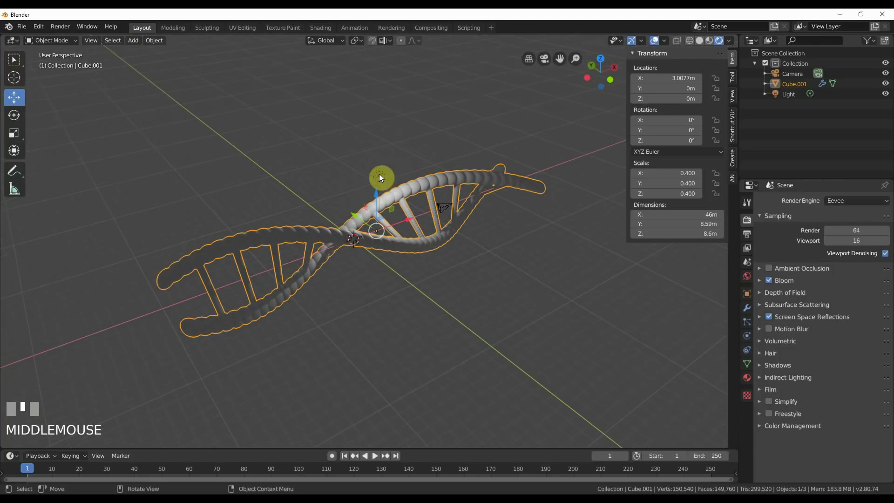
{"action": "left_click", "coordinate": [808, 94]}
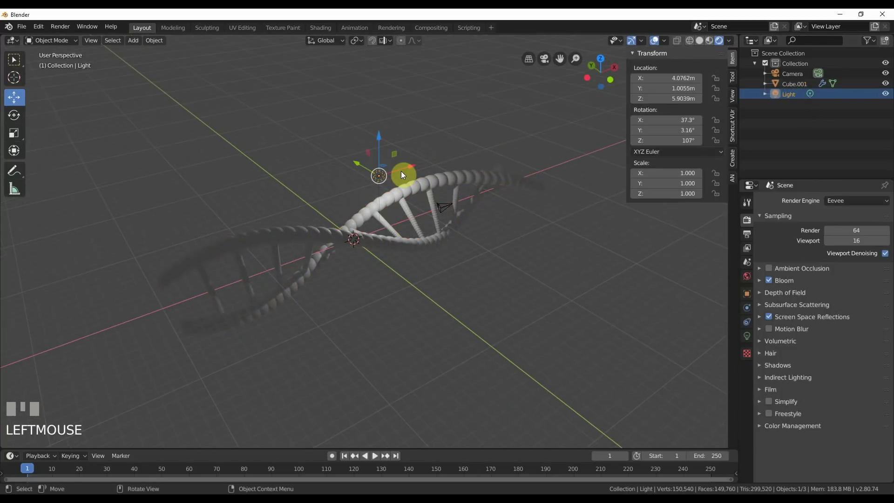
{"action": "key", "text": "Delete"}
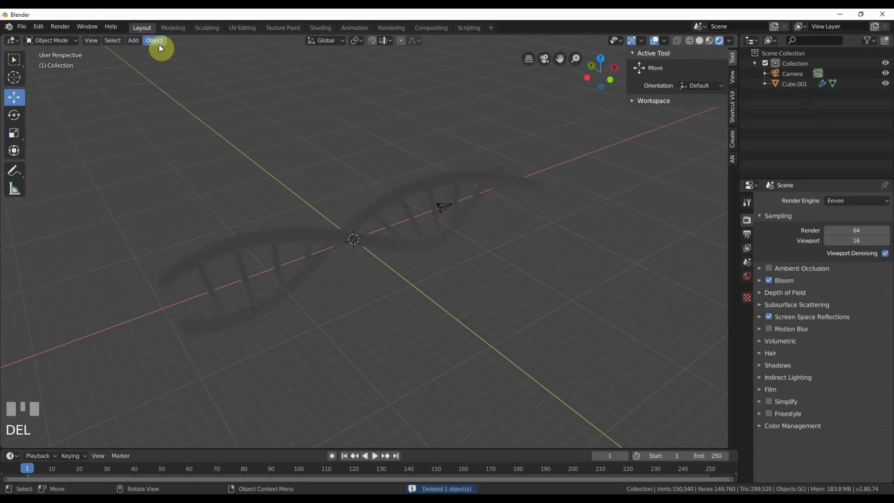
Step: Add an area light and raise it above the helix to about 10.87 m on the Z axis
{"action": "left_click", "coordinate": [136, 41]}
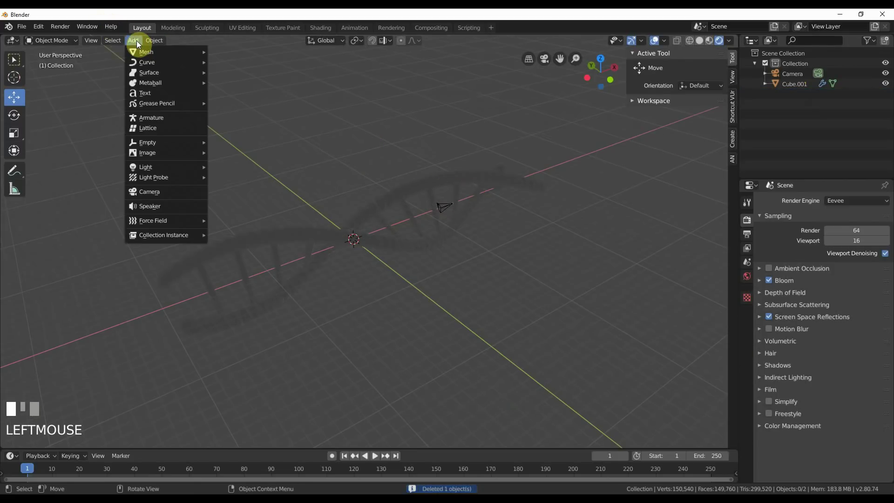
{"action": "left_click", "coordinate": [156, 169]}
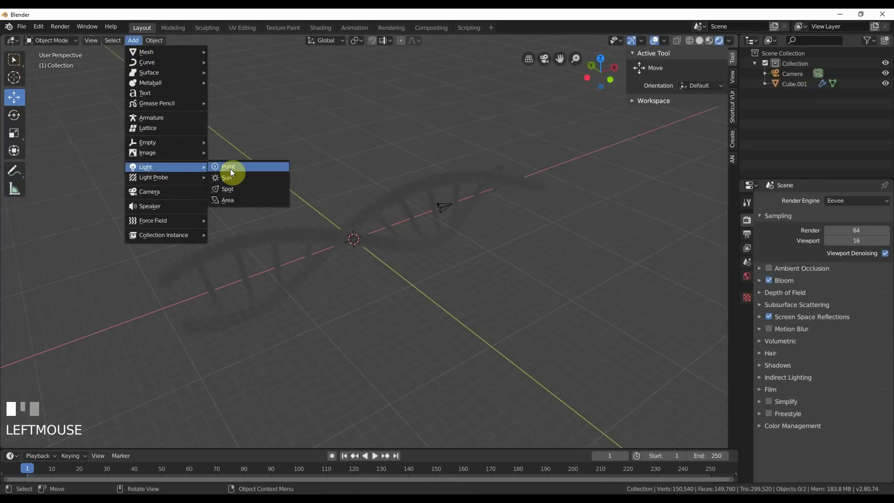
{"action": "left_click", "coordinate": [233, 204]}
{"action": "left_click_drag", "start_coordinate": [352, 204], "coordinate": [354, 76]}
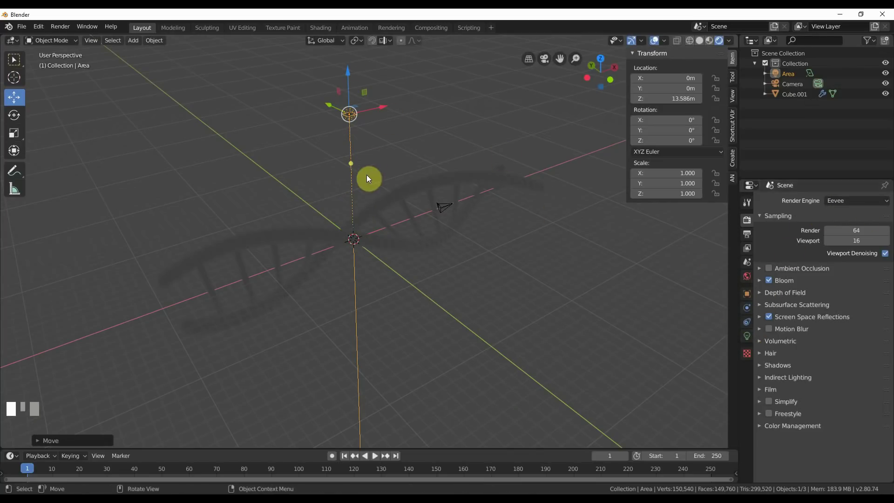
{"action": "left_click_drag", "start_coordinate": [347, 70], "coordinate": [367, 97]}
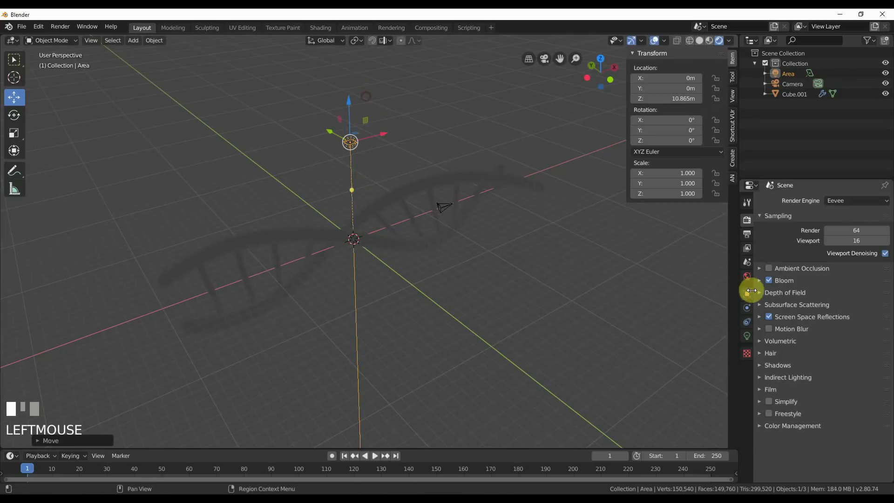
Step: Set the area light's power to 1500 W and move it to about -5.88 m on the Y axis
{"action": "left_click", "coordinate": [747, 336]}
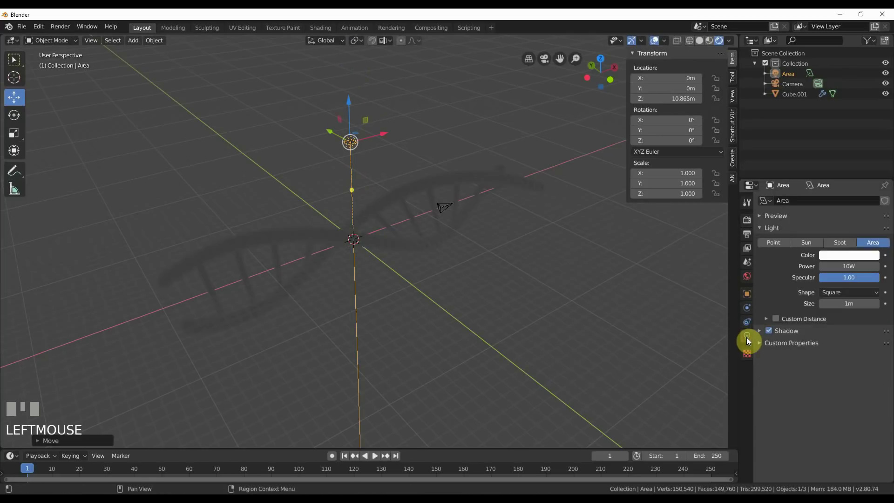
{"action": "left_click", "coordinate": [788, 74]}
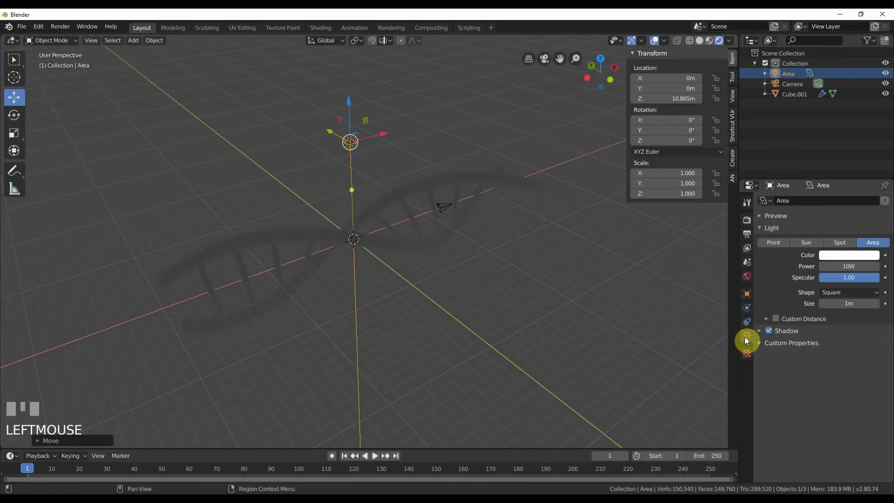
{"action": "left_click", "coordinate": [848, 265]}
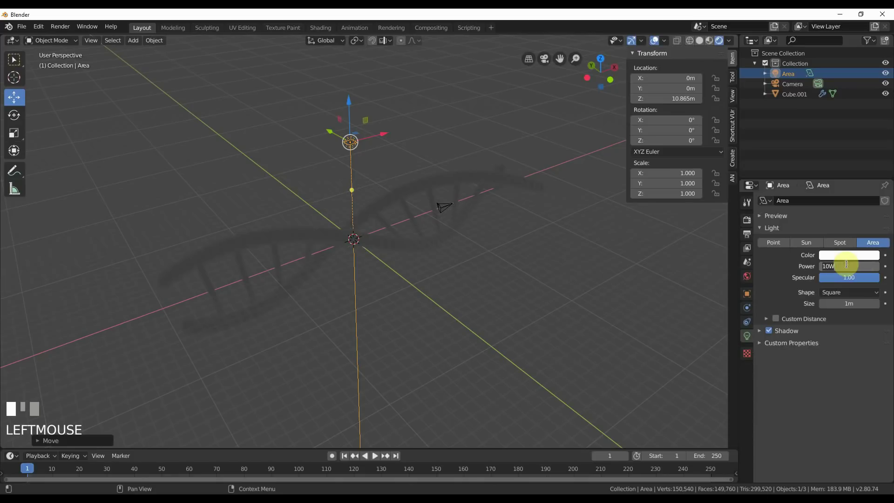
{"action": "type", "text": "1500"}
{"action": "key", "text": "Return"}
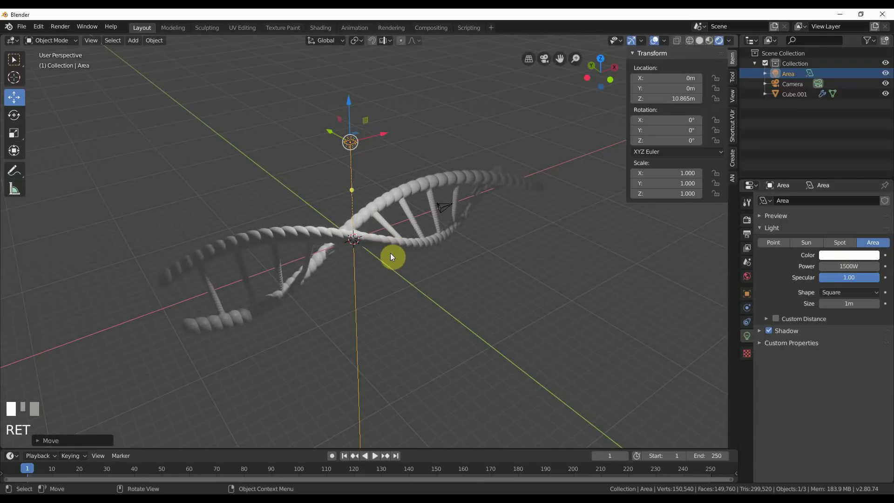
{"action": "left_click_drag", "start_coordinate": [328, 130], "coordinate": [361, 153]}
Step: Select the camera, look through it and enable Lock Camera to View
{"action": "middle_click_drag", "start_coordinate": [474, 174], "coordinate": [467, 194]}
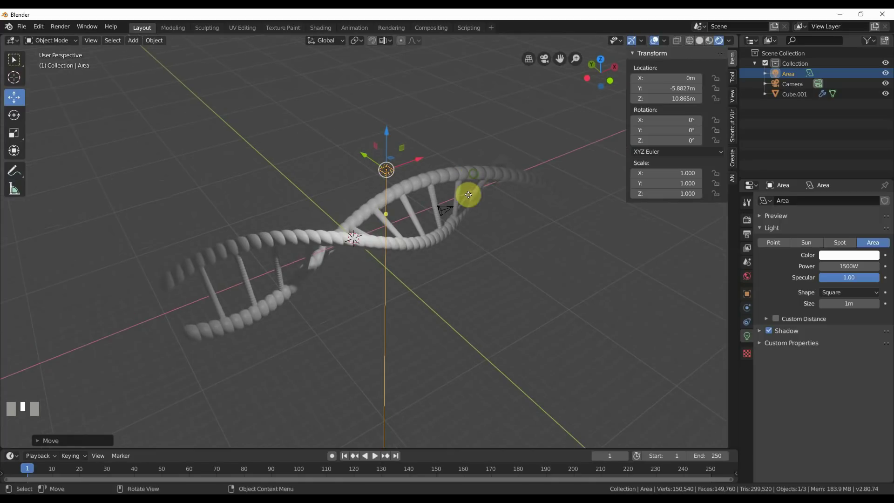
{"action": "left_click", "coordinate": [445, 204]}
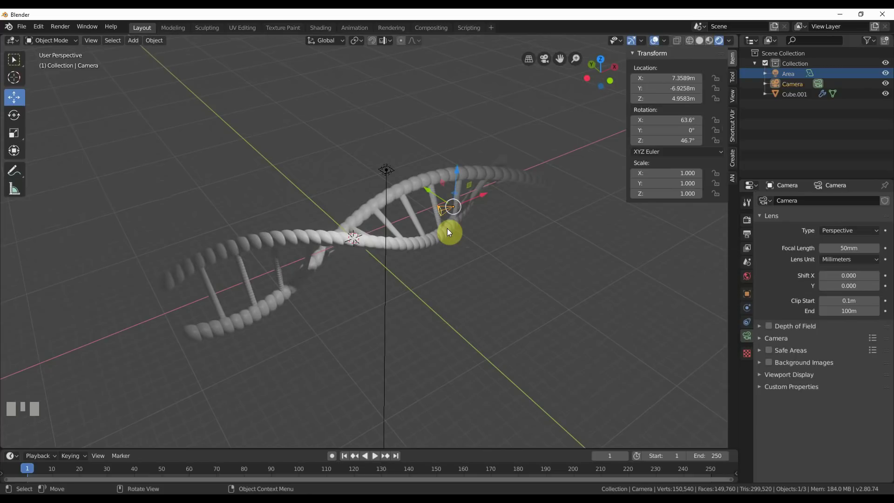
{"action": "key", "text": "KP_0"}
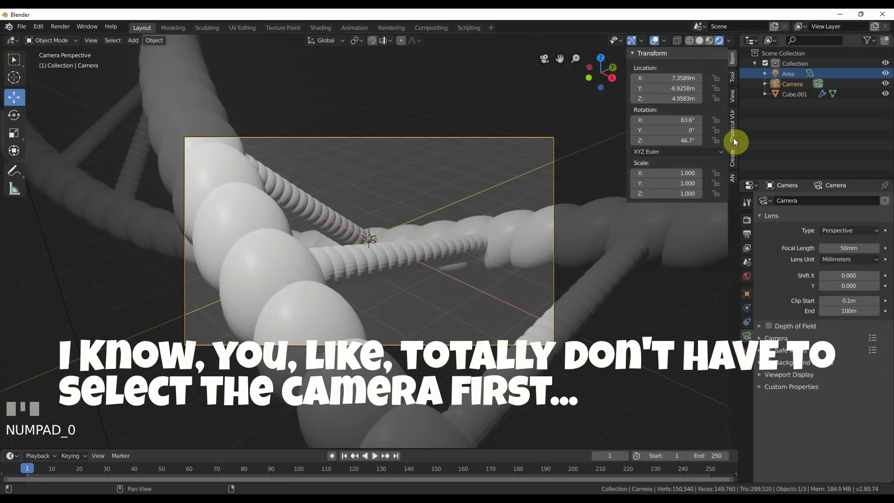
{"action": "left_click", "coordinate": [730, 100]}
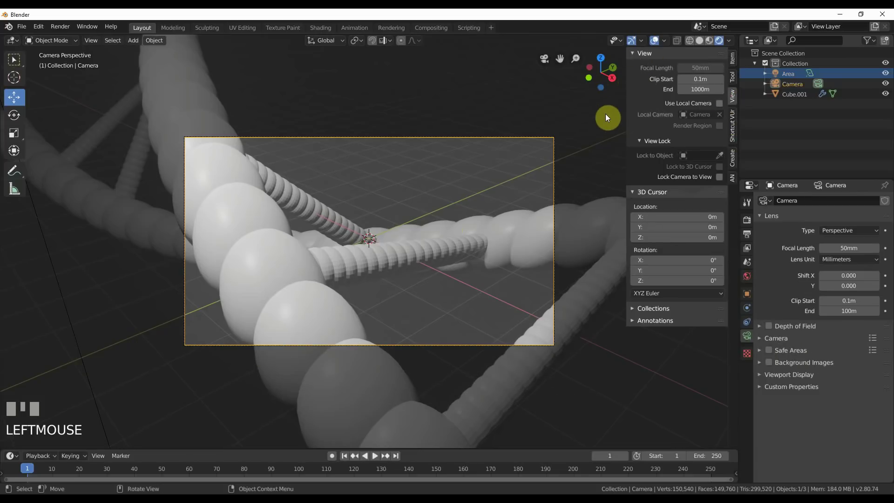
{"action": "key", "text": "n"}
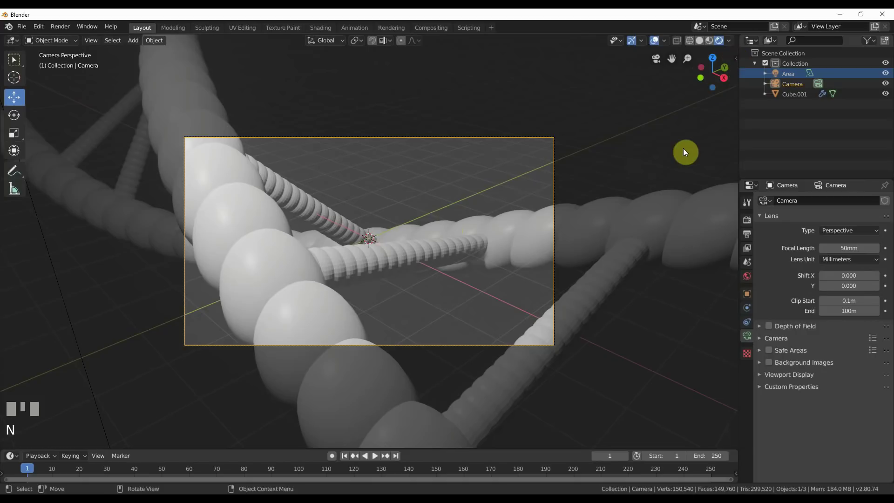
{"action": "key", "text": "n"}
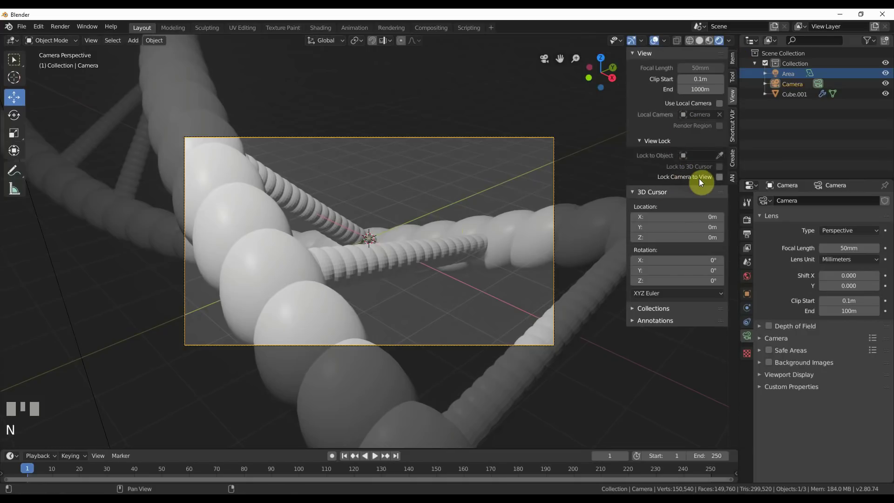
{"action": "left_click", "coordinate": [719, 176]}
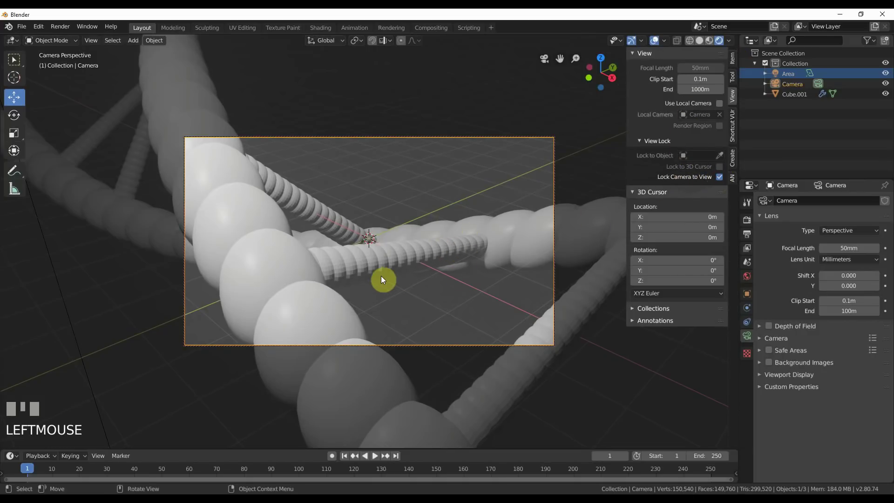
Step: Pull the camera back and orbit it so the helix runs diagonally across the frame
{"action": "scroll", "coordinate": [387, 278], "scroll_direction": "down", "scroll_amount": 8}
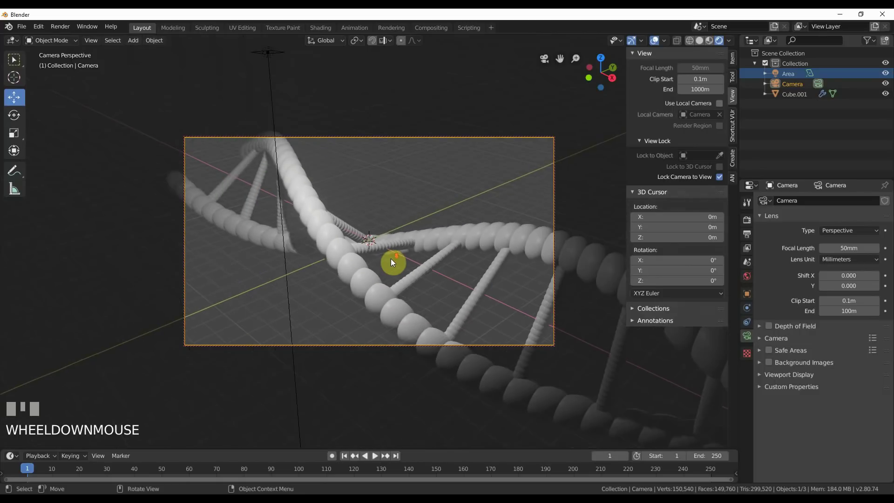
{"action": "middle_click_drag", "start_coordinate": [415, 255], "coordinate": [376, 247]}
{"action": "scroll", "coordinate": [333, 249], "scroll_direction": "down", "scroll_amount": 4}
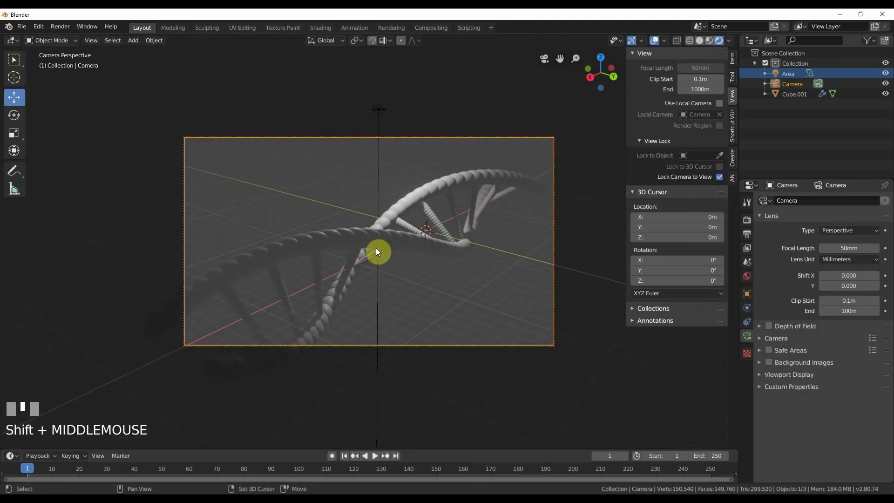
Step: Select the area light and turn off Lock Camera to View
{"action": "left_click", "coordinate": [748, 338]}
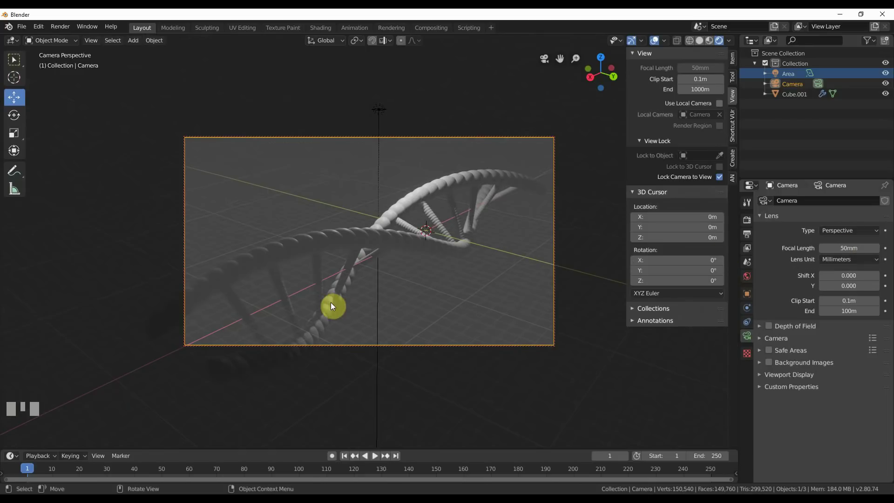
{"action": "left_click", "coordinate": [794, 74]}
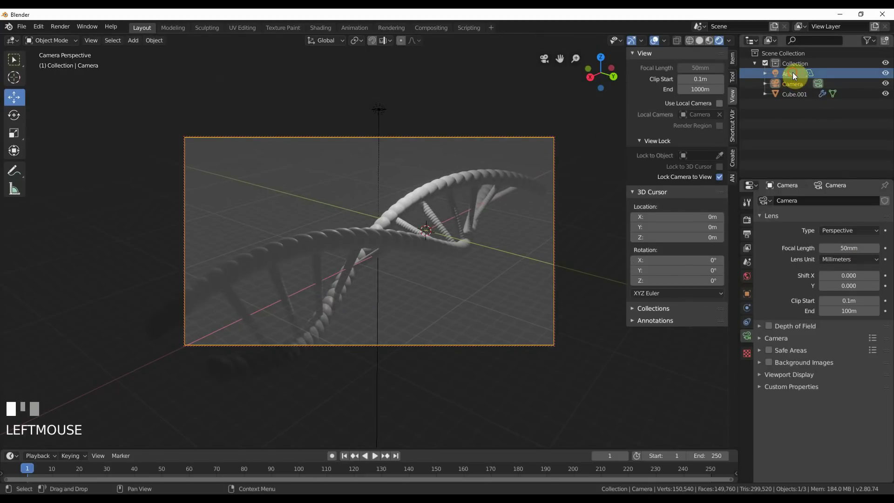
{"action": "left_click", "coordinate": [719, 177]}
Step: Move the area light along the Y axis to the opposite side of the helix and rotate it to aim at the helix
{"action": "middle_click_drag", "start_coordinate": [594, 155], "coordinate": [567, 169]}
{"action": "scroll", "coordinate": [416, 166], "scroll_direction": "down", "scroll_amount": 3}
{"action": "left_click_drag", "start_coordinate": [415, 167], "coordinate": [518, 246]}
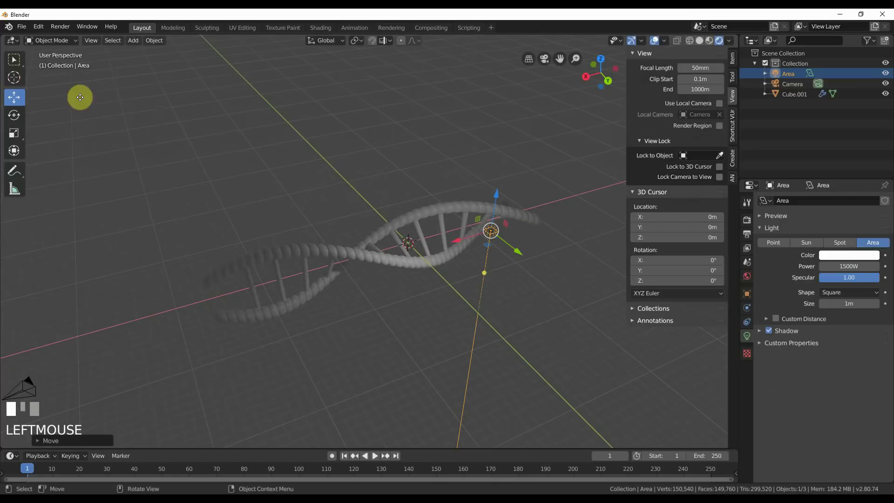
{"action": "left_click", "coordinate": [14, 115]}
{"action": "left_click_drag", "start_coordinate": [509, 215], "coordinate": [506, 243]}
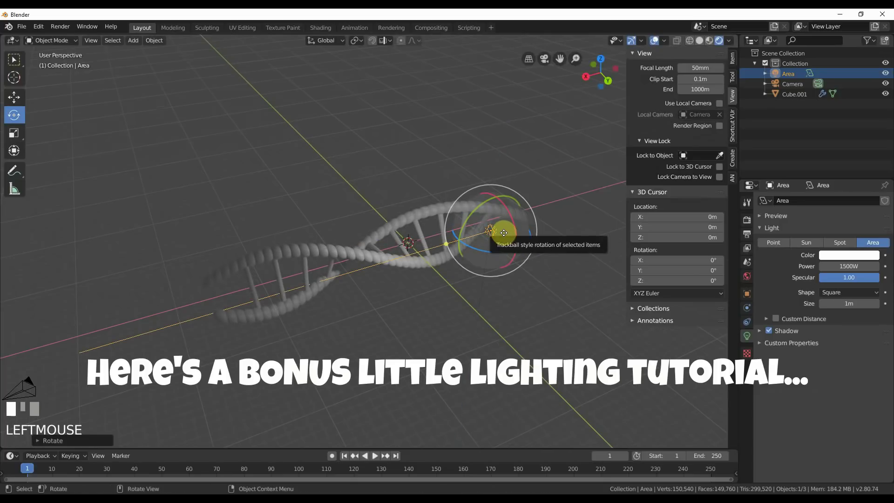
Step: Duplicate the area light in top view and place the copy on the negative Y side of the helix
{"action": "middle_click_drag", "start_coordinate": [430, 259], "coordinate": [272, 431]}
{"action": "scroll", "coordinate": [226, 304], "scroll_direction": "down", "scroll_amount": 2}
{"action": "scroll", "coordinate": [289, 395], "scroll_direction": "down", "scroll_amount": 2}
{"action": "middle_click_drag", "start_coordinate": [363, 283], "coordinate": [367, 271], "text": "shift"}
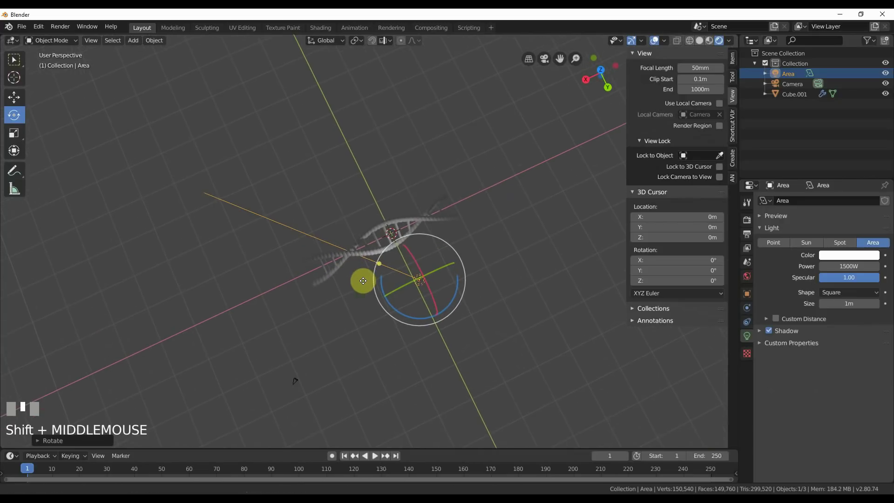
{"action": "left_click", "coordinate": [600, 70]}
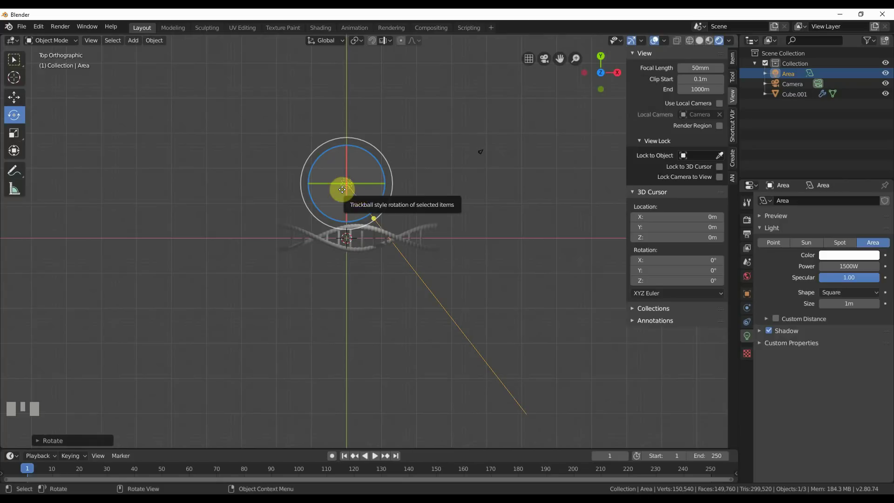
{"action": "left_click", "coordinate": [14, 97]}
{"action": "key", "text": "shift+d"}
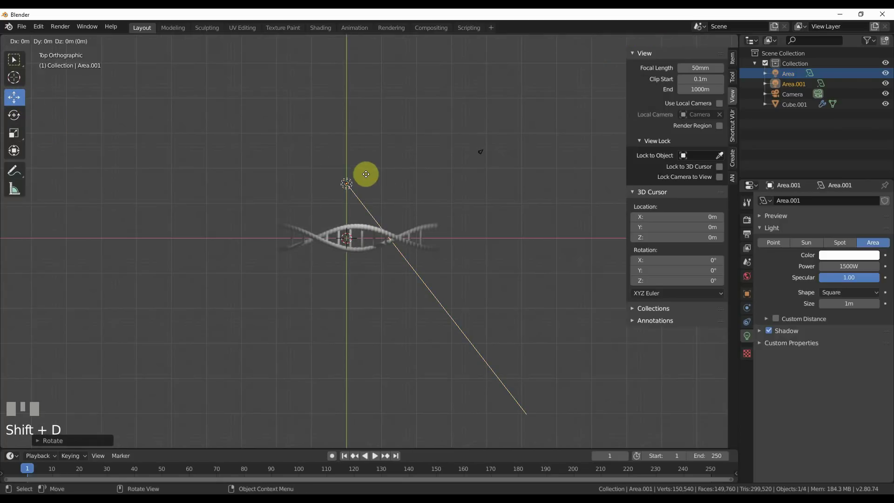
{"action": "left_click", "coordinate": [400, 300]}
Step: Rotate the duplicated area light to face the helix and shift it along the X axis in the negative direction
{"action": "left_click", "coordinate": [14, 115]}
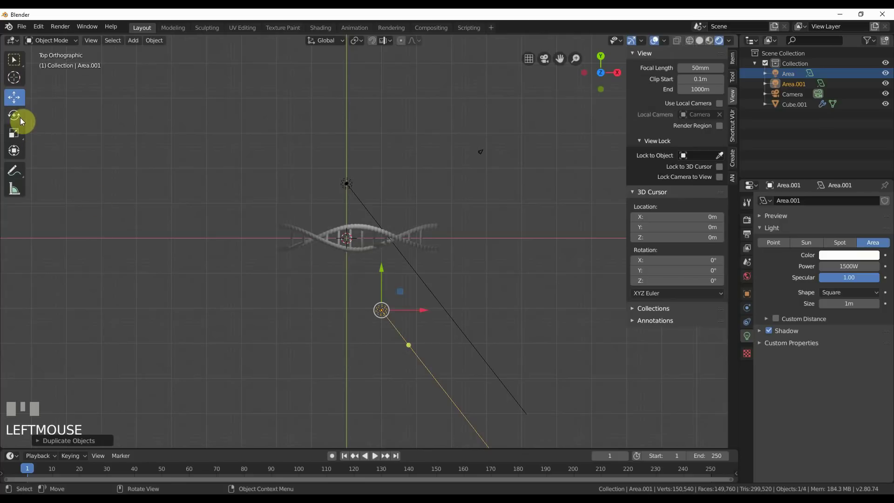
{"action": "left_click_drag", "start_coordinate": [415, 292], "coordinate": [322, 273]}
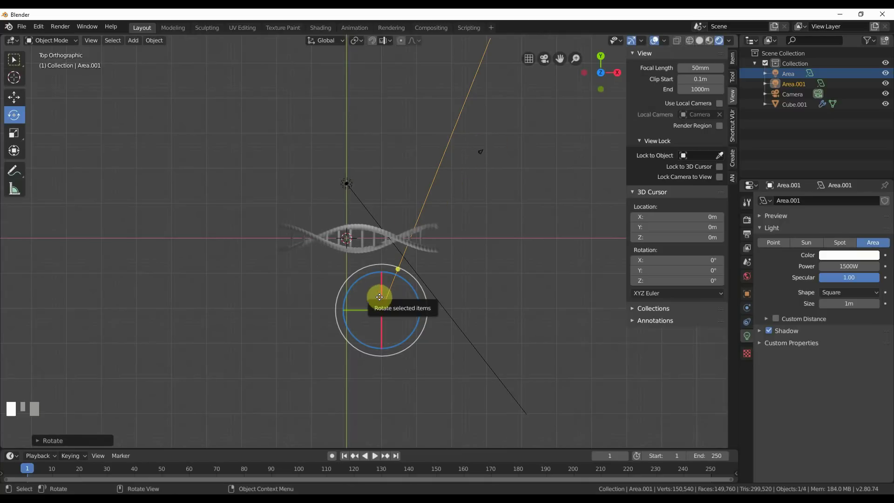
{"action": "left_click", "coordinate": [14, 97]}
{"action": "left_click_drag", "start_coordinate": [421, 314], "coordinate": [369, 310]}
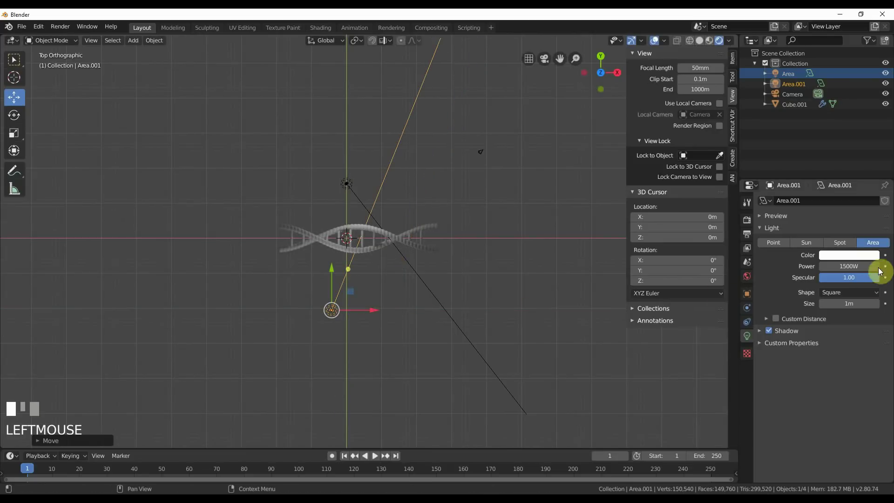
Step: Set the duplicated area light's power to 5000 W
{"action": "left_click", "coordinate": [858, 266]}
{"action": "type", "text": "500"}
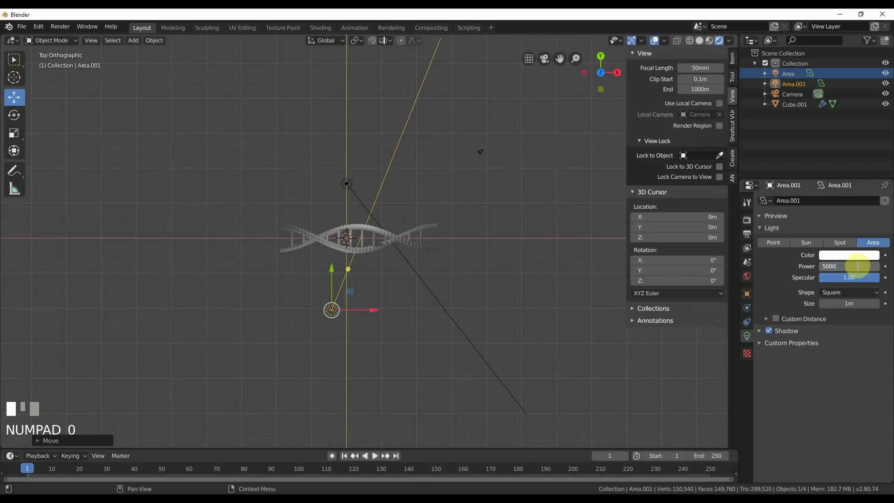
{"action": "type", "text": "0"}
{"action": "key", "text": "Return"}
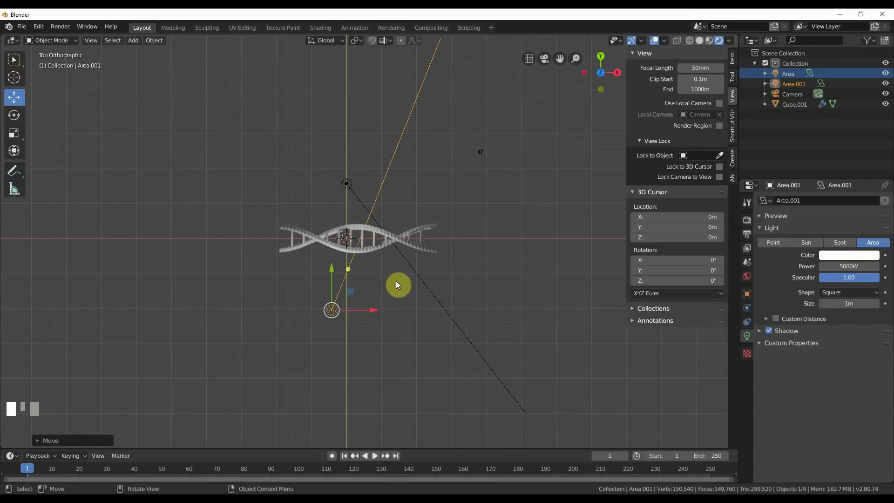
Step: In camera view, shift the duplicated area light along the positive X axis and rotate it to aim at the helix
{"action": "key", "text": "KP_0"}
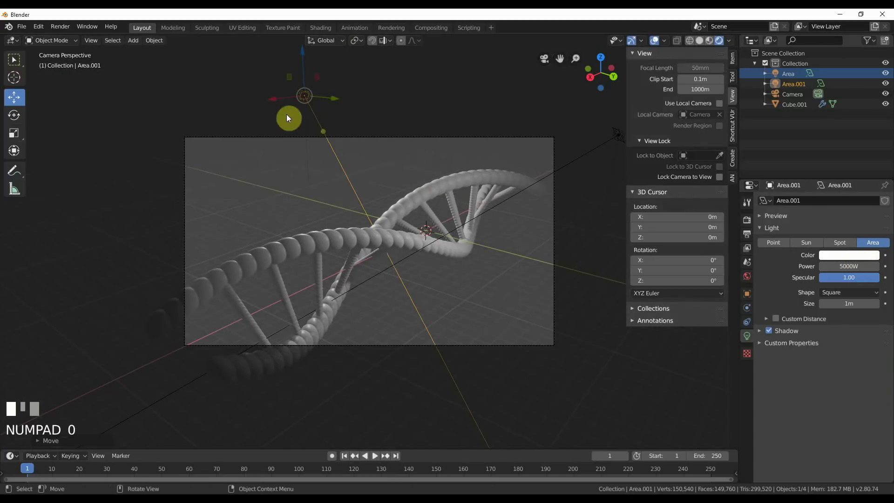
{"action": "left_click_drag", "start_coordinate": [271, 98], "coordinate": [163, 136]}
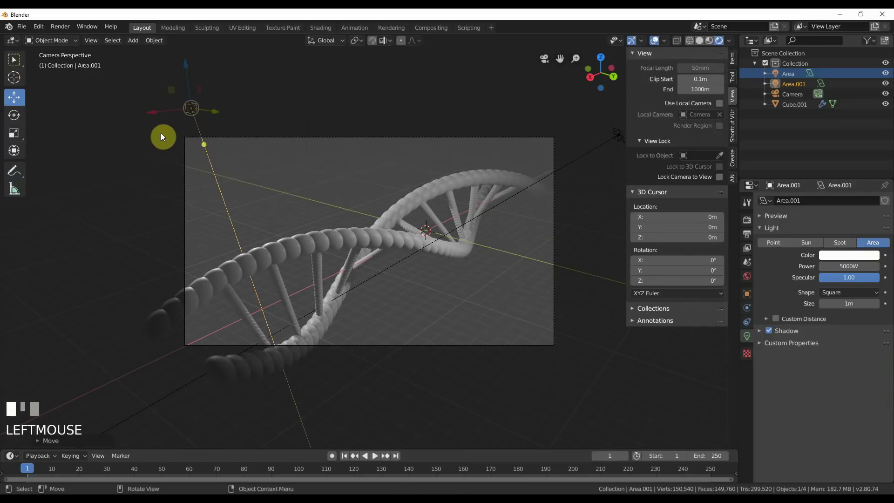
{"action": "left_click", "coordinate": [18, 117]}
{"action": "left_click_drag", "start_coordinate": [203, 111], "coordinate": [221, 125]}
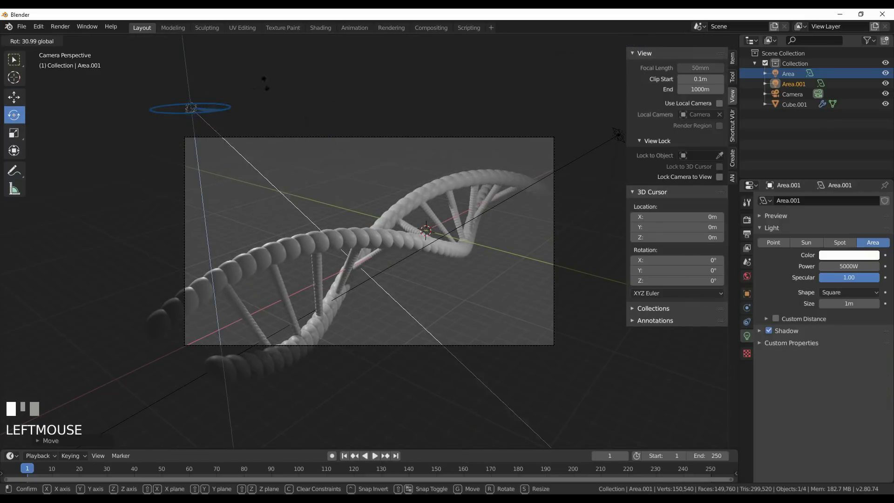
{"action": "left_click_drag", "start_coordinate": [264, 84], "coordinate": [261, 353]}
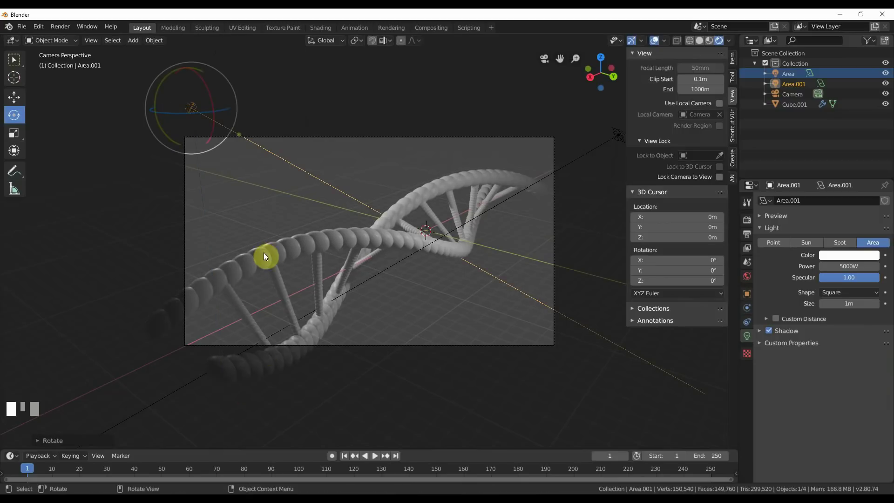
{"action": "left_click_drag", "start_coordinate": [194, 110], "coordinate": [254, 171]}
{"action": "left_click", "coordinate": [305, 213]}
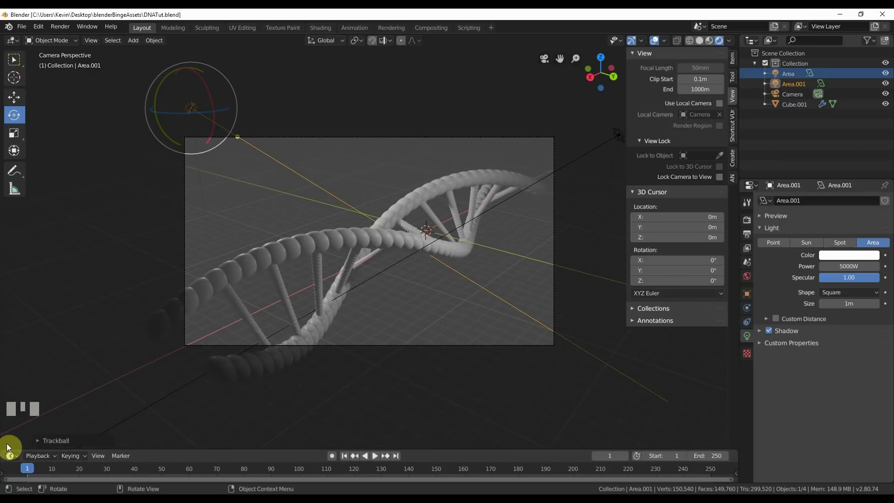
Step: Split the 3D viewport horizontally and turn the lower area into a Shader Editor
{"action": "left_click_drag", "start_coordinate": [3, 446], "coordinate": [10, 297]}
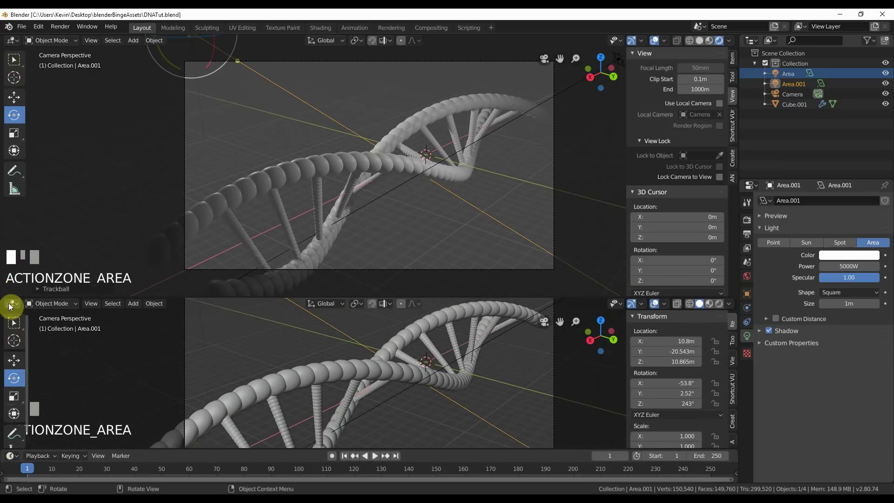
{"action": "left_click", "coordinate": [12, 304]}
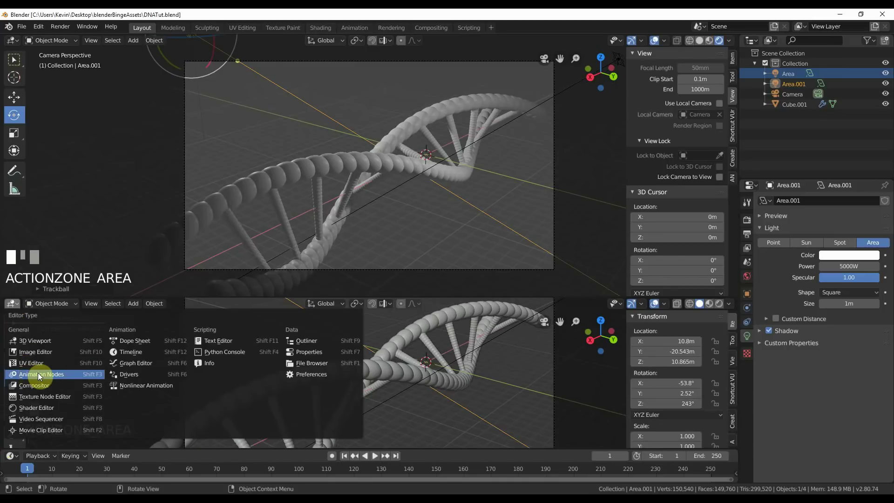
{"action": "left_click", "coordinate": [26, 408]}
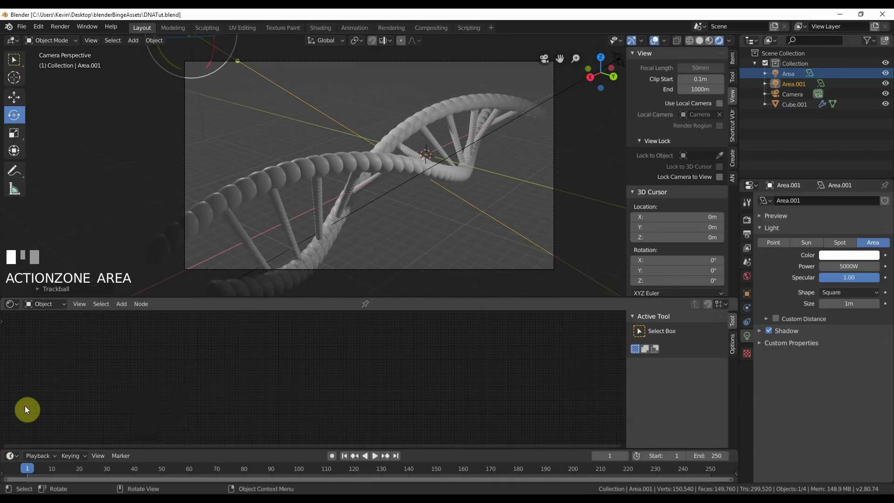
Step: Select the DNA helix and set its Principled BSDF roughness to 0.134
{"action": "left_click", "coordinate": [311, 170]}
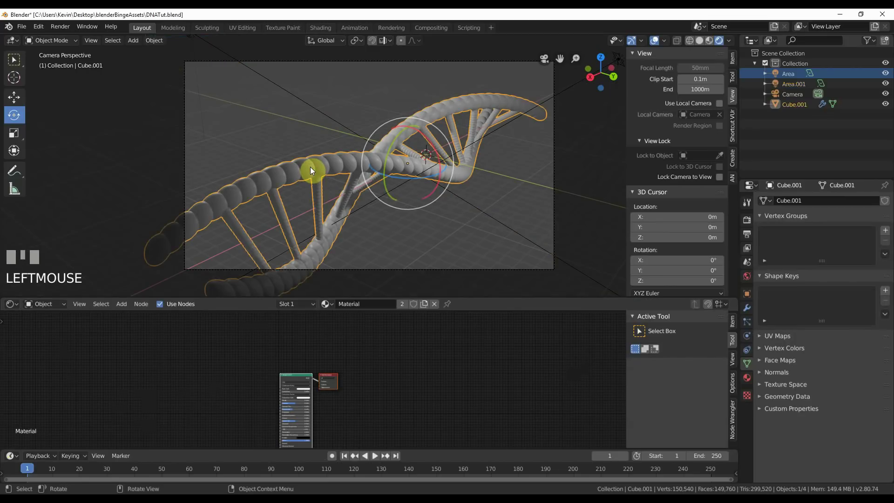
{"action": "middle_click_drag", "start_coordinate": [269, 379], "coordinate": [319, 369]}
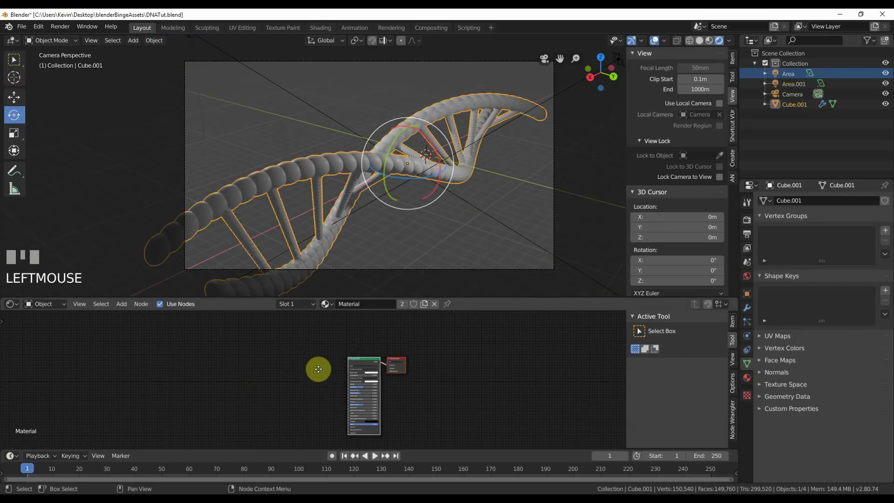
{"action": "scroll", "coordinate": [319, 370], "scroll_direction": "up", "scroll_amount": 5}
{"action": "middle_click_drag", "start_coordinate": [367, 334], "coordinate": [290, 353]}
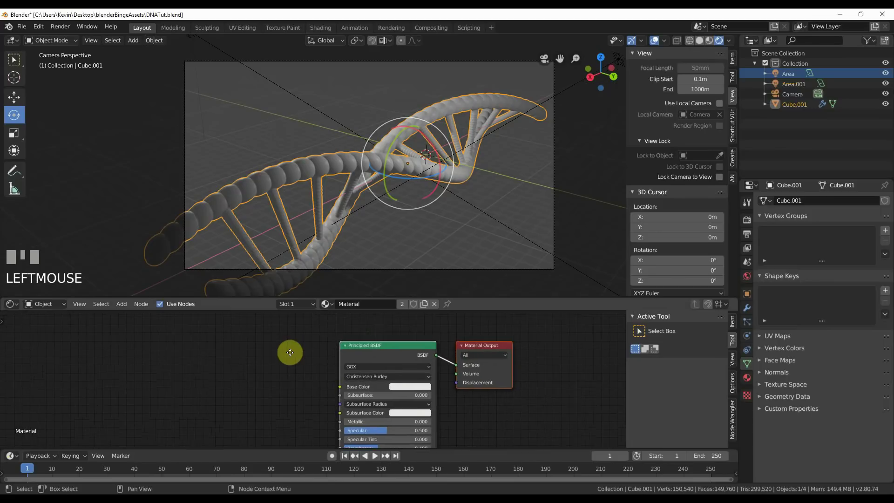
{"action": "scroll", "coordinate": [290, 367], "scroll_direction": "up", "scroll_amount": 1}
{"action": "middle_click_drag", "start_coordinate": [289, 385], "coordinate": [255, 333]}
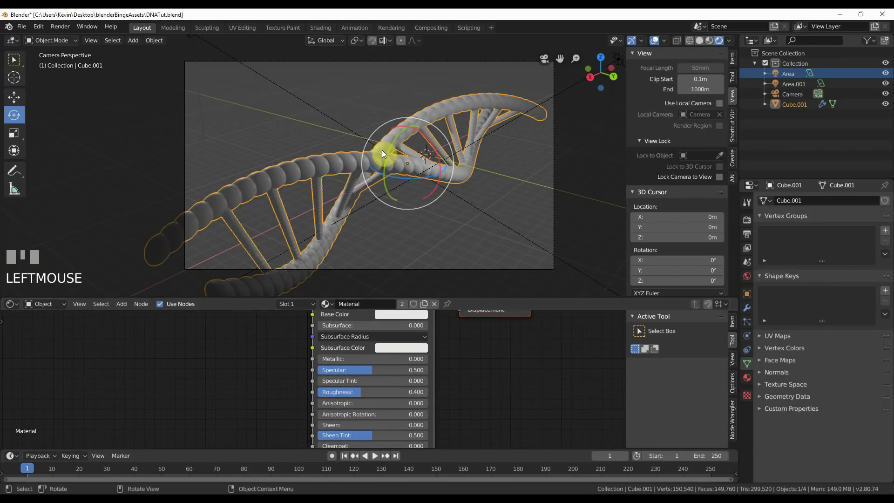
{"action": "middle_click", "coordinate": [351, 375]}
{"action": "left_click_drag", "start_coordinate": [359, 391], "coordinate": [353, 392]}
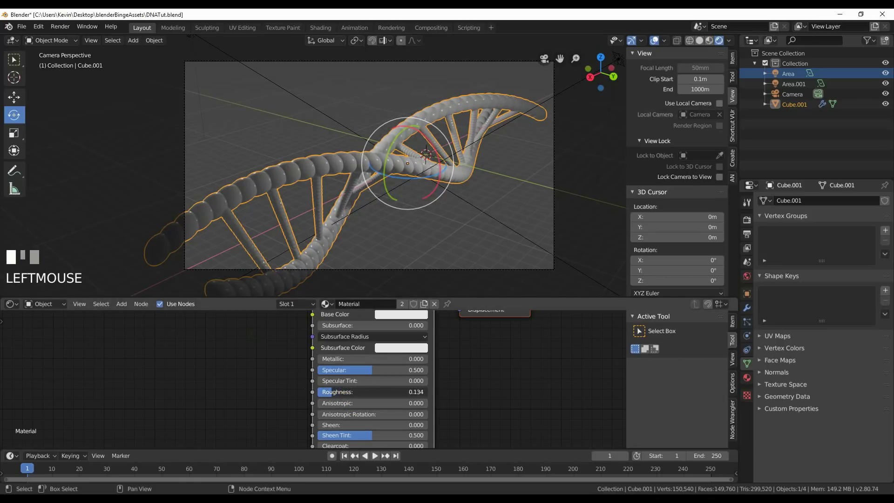
Step: Set the helix material's Subsurface value to 1.000 in the Principled BSDF
{"action": "middle_click_drag", "start_coordinate": [272, 362], "coordinate": [286, 383]}
{"action": "left_click_drag", "start_coordinate": [338, 349], "coordinate": [445, 354]}
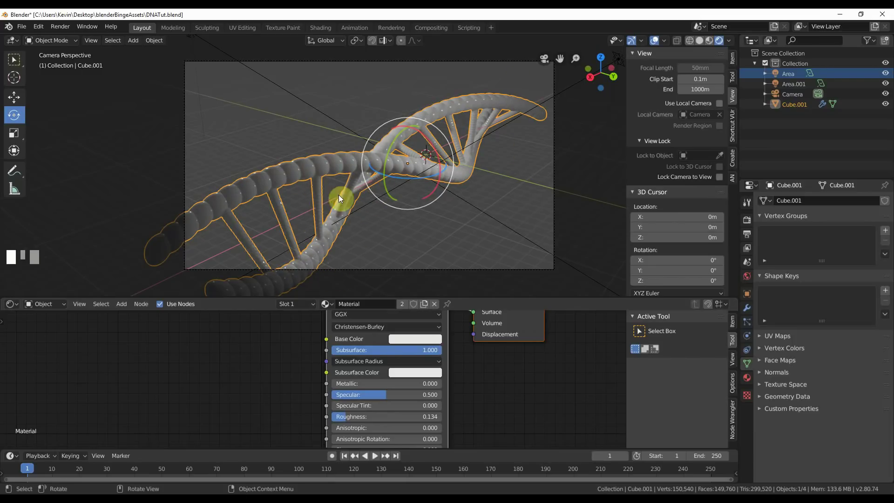
{"action": "middle_click_drag", "start_coordinate": [493, 379], "coordinate": [460, 424]}
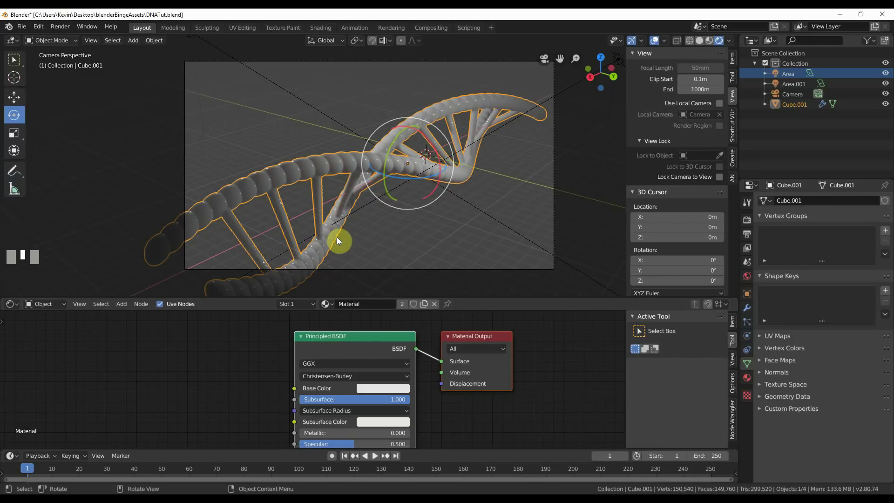
Step: Add a Displace modifier to the helix after its Simple Deform twist
{"action": "left_click", "coordinate": [748, 310]}
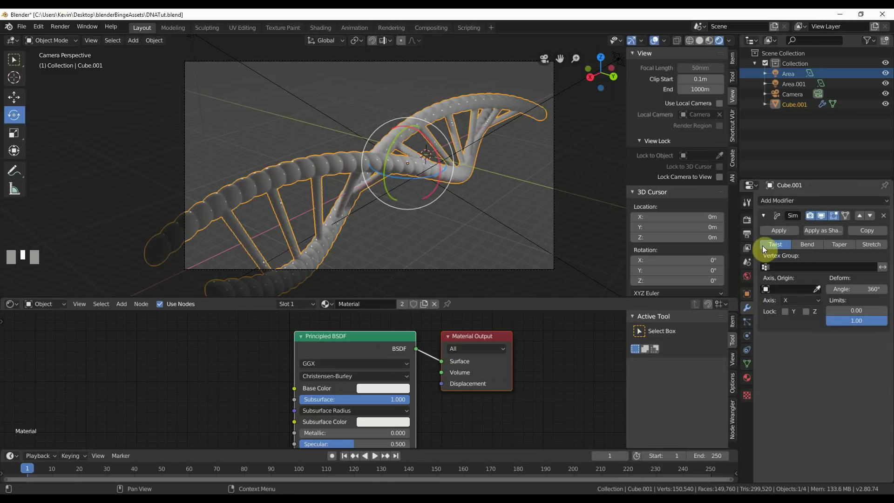
{"action": "left_click", "coordinate": [781, 197]}
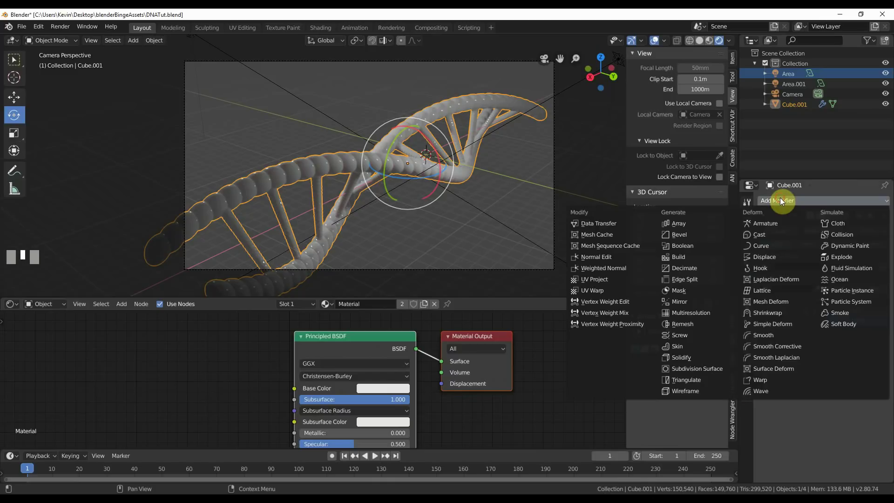
{"action": "left_click", "coordinate": [769, 256]}
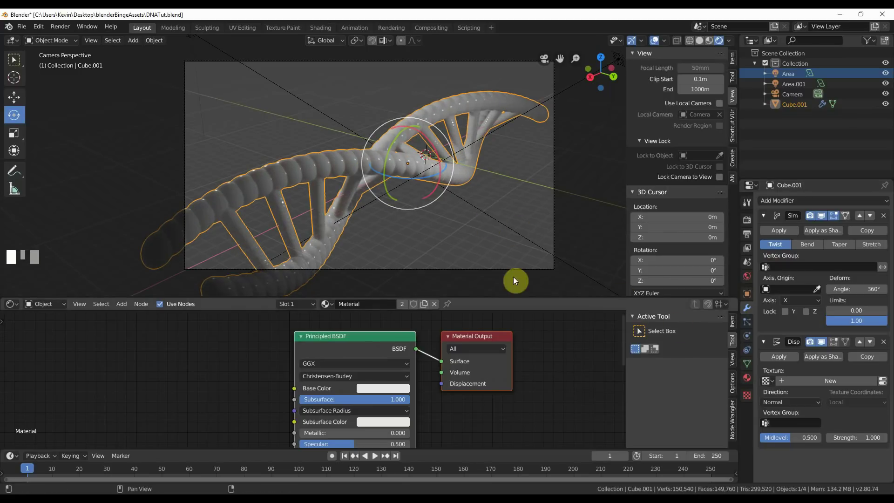
Step: Create a new texture for the Displace modifier and set its type to Voronoi
{"action": "left_click", "coordinate": [810, 379]}
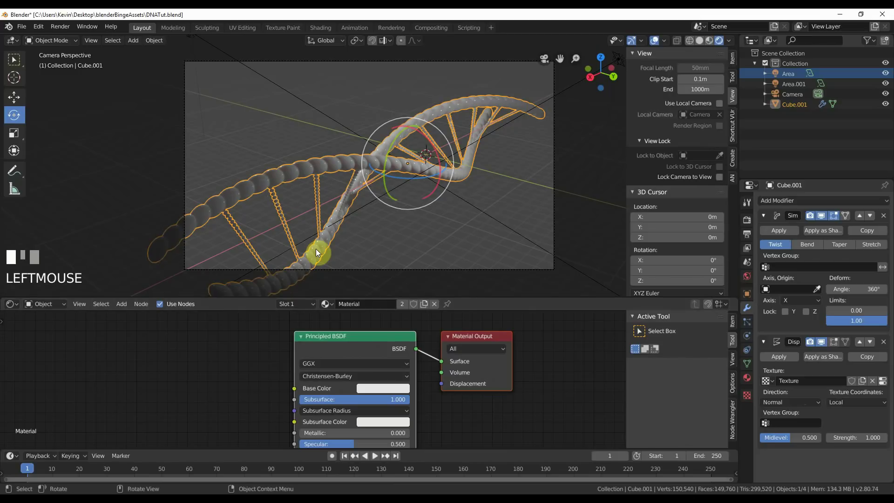
{"action": "left_click", "coordinate": [883, 385]}
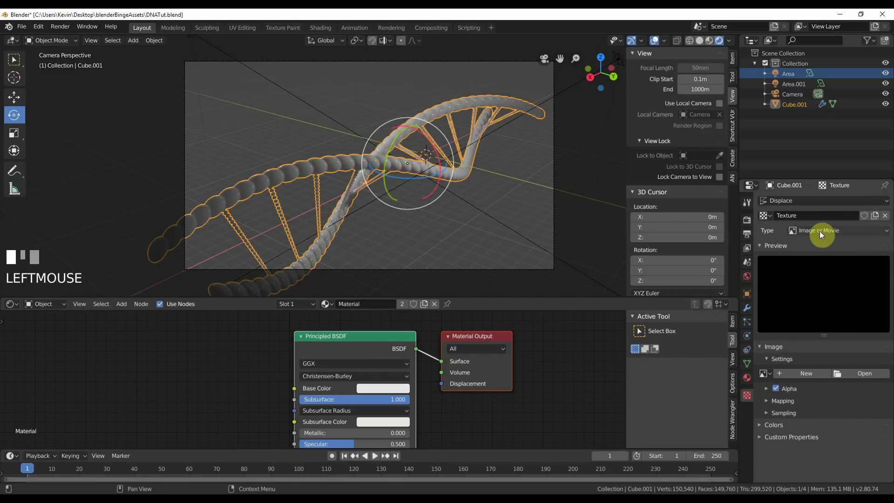
{"action": "left_click", "coordinate": [798, 229]}
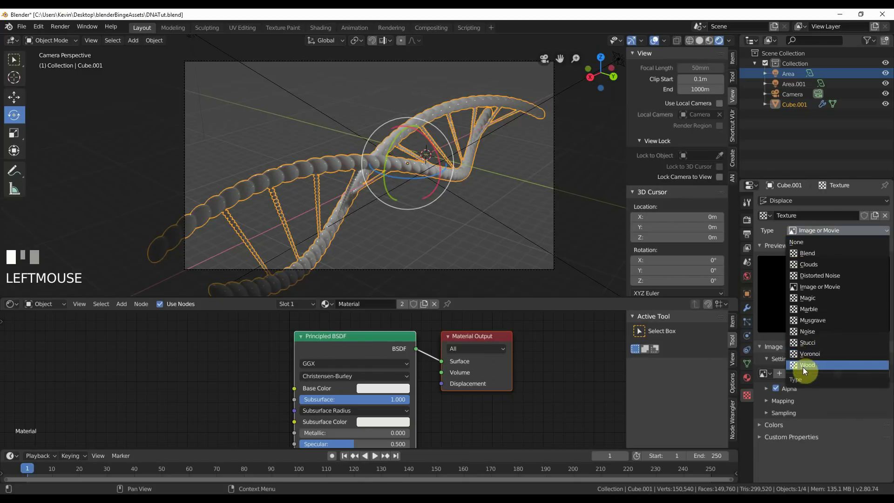
{"action": "left_click", "coordinate": [801, 354]}
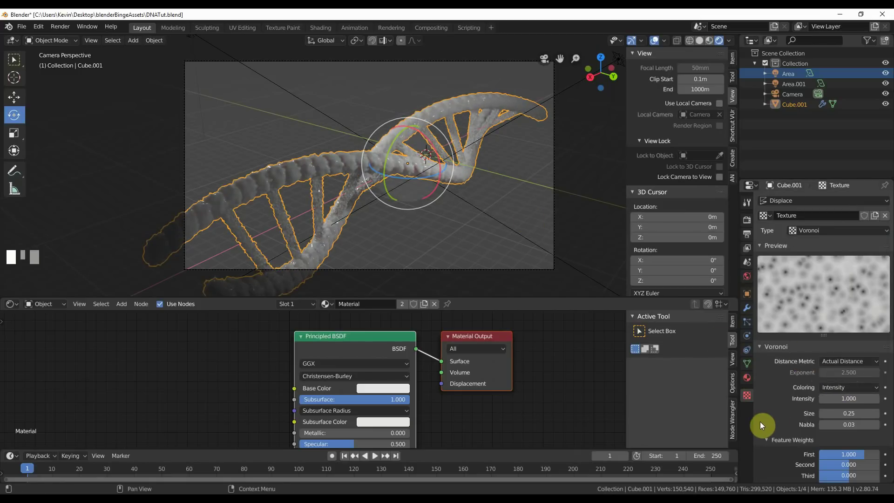
{"action": "scroll", "coordinate": [760, 421], "scroll_direction": "down", "scroll_amount": 1}
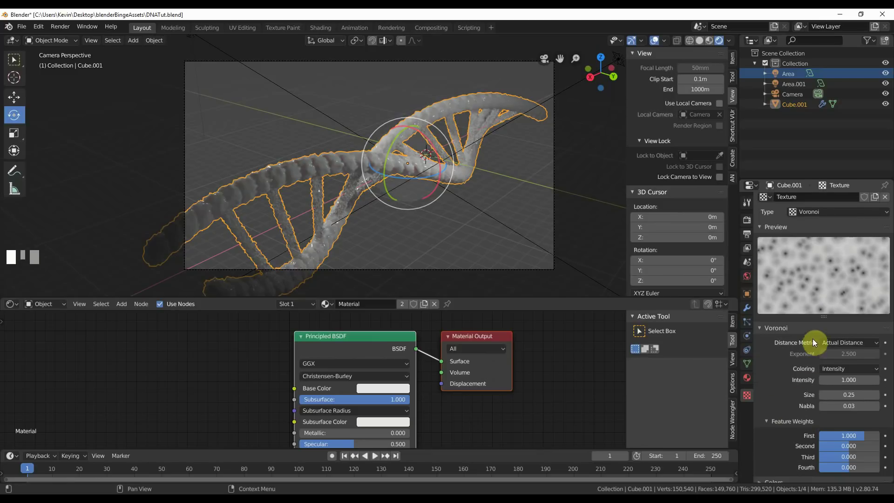
{"action": "left_click", "coordinate": [838, 342]}
Step: Set the Displace modifier's strength to 0.800
{"action": "left_click", "coordinate": [747, 308]}
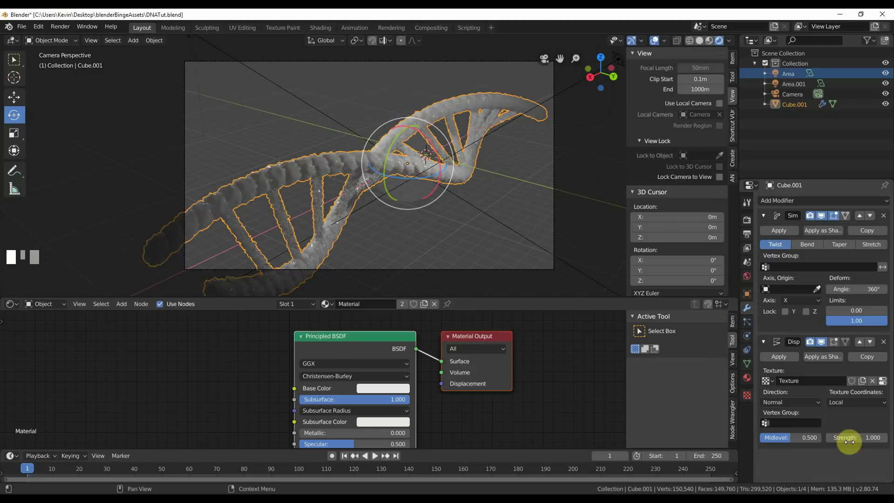
{"action": "left_click_drag", "start_coordinate": [857, 437], "coordinate": [826, 437]}
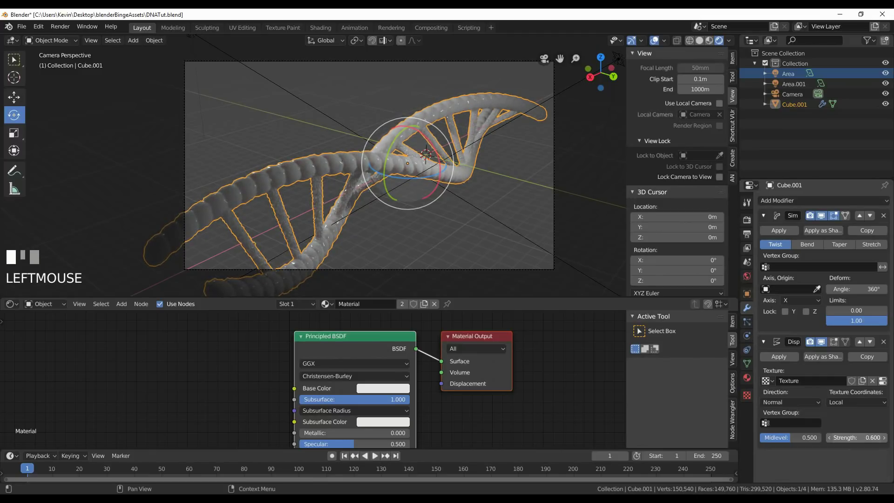
{"action": "left_click_drag", "start_coordinate": [857, 437], "coordinate": [871, 437]}
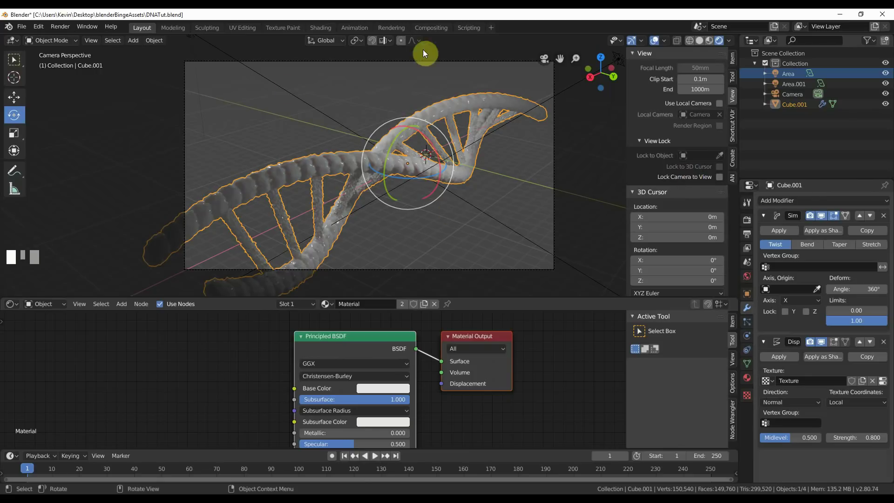
Step: Darken the world background color by lowering its brightness slightly
{"action": "left_click", "coordinate": [747, 275]}
{"action": "left_click", "coordinate": [834, 265]}
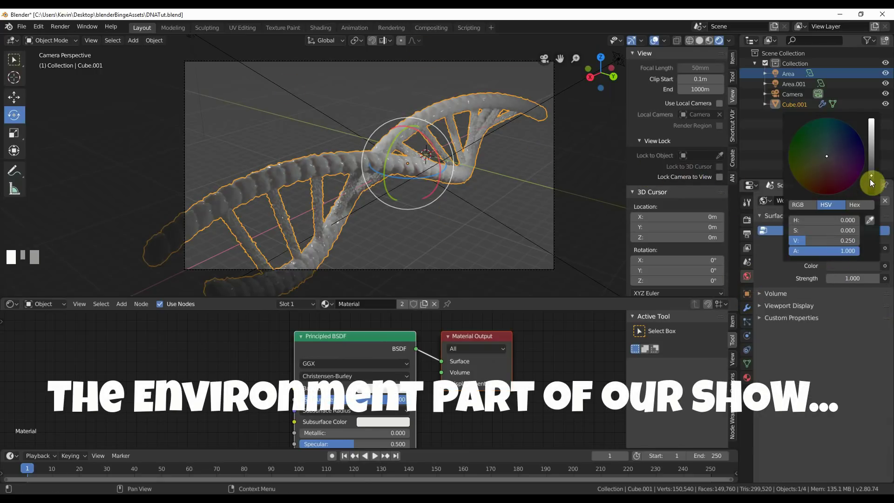
{"action": "mouse_move", "coordinate": [869, 179]}
{"action": "left_mouse_down"}
{"action": "mouse_move", "coordinate": [871, 121]}
{"action": "mouse_move", "coordinate": [871, 192]}
{"action": "mouse_move", "coordinate": [871, 147]}
{"action": "mouse_move", "coordinate": [871, 192]}
{"action": "mouse_move", "coordinate": [872, 168]}
{"action": "mouse_move", "coordinate": [871, 184]}
{"action": "left_mouse_up"}
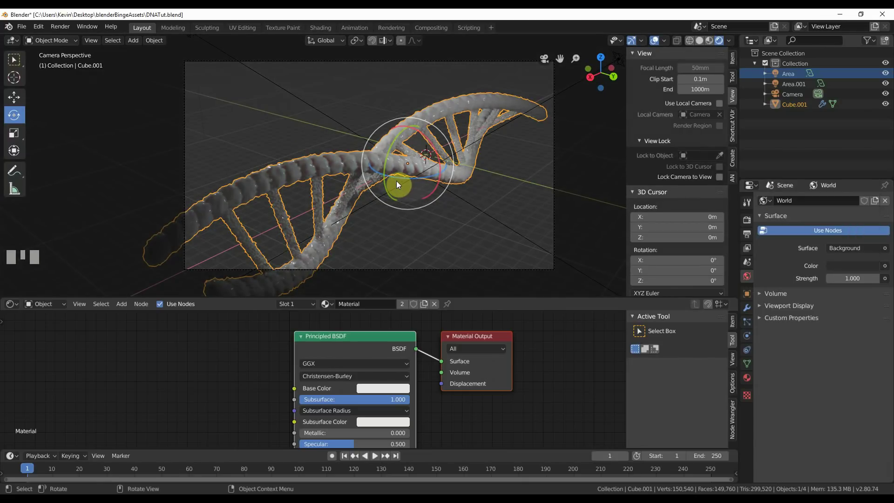
Step: Switch the Shader Editor to the World shader and reposition the Background node
{"action": "left_click", "coordinate": [38, 303]}
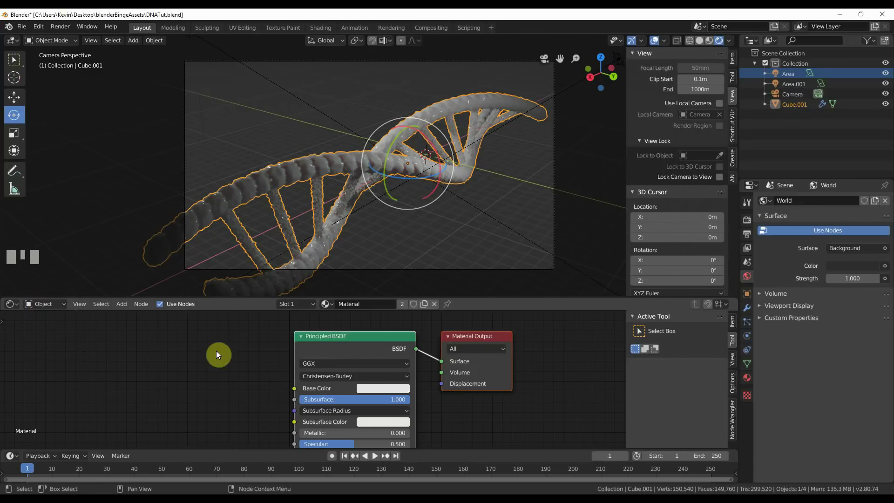
{"action": "left_click", "coordinate": [41, 304]}
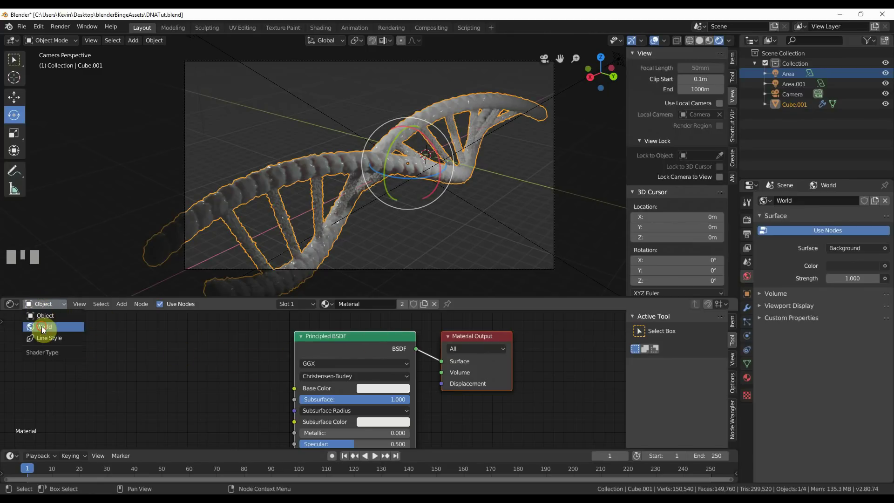
{"action": "left_click", "coordinate": [41, 326]}
{"action": "left_click_drag", "start_coordinate": [311, 343], "coordinate": [326, 355]}
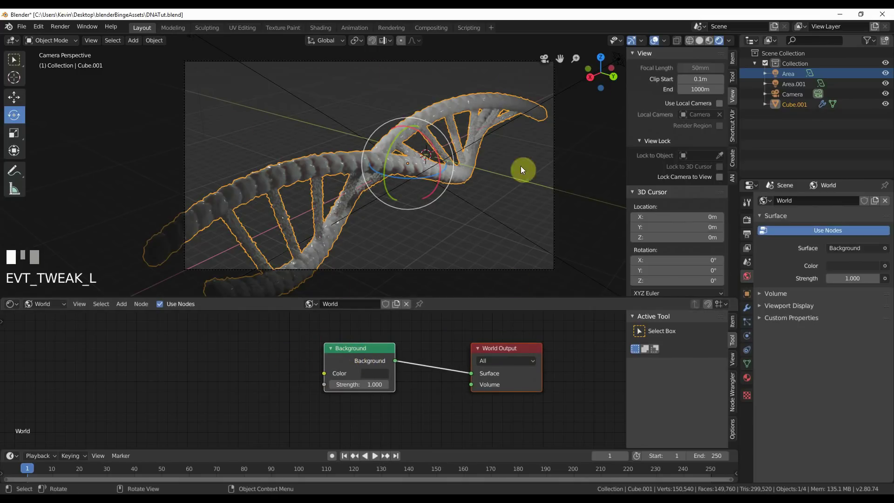
Step: Add a Musgrave Texture node to the world shader, placing it before the Background node
{"action": "key", "text": "shift+a"}
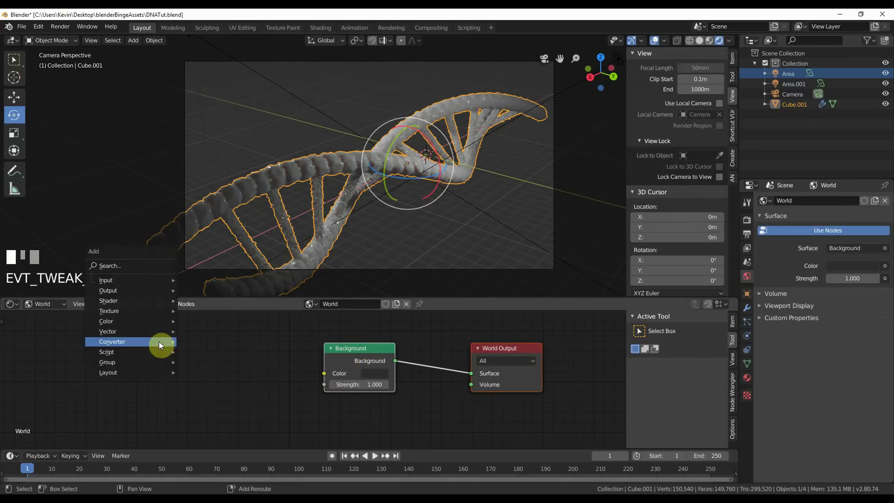
{"action": "left_click", "coordinate": [121, 304]}
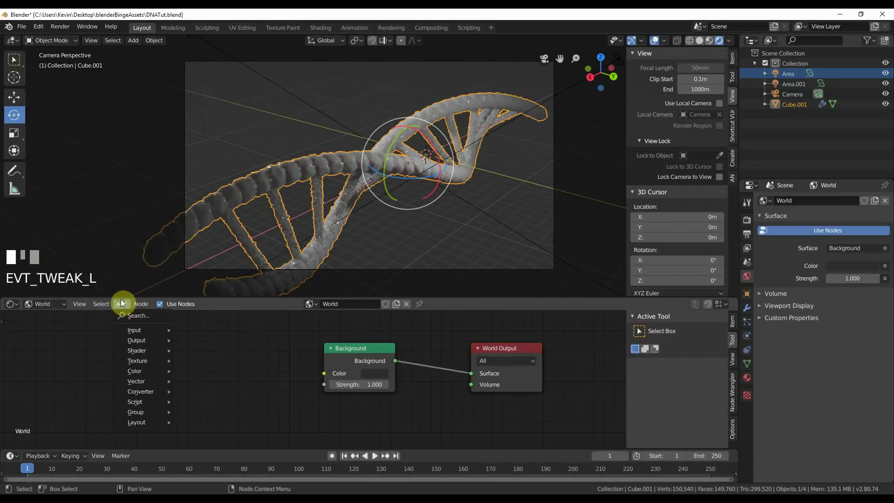
{"action": "mouse_move", "coordinate": [132, 363]}
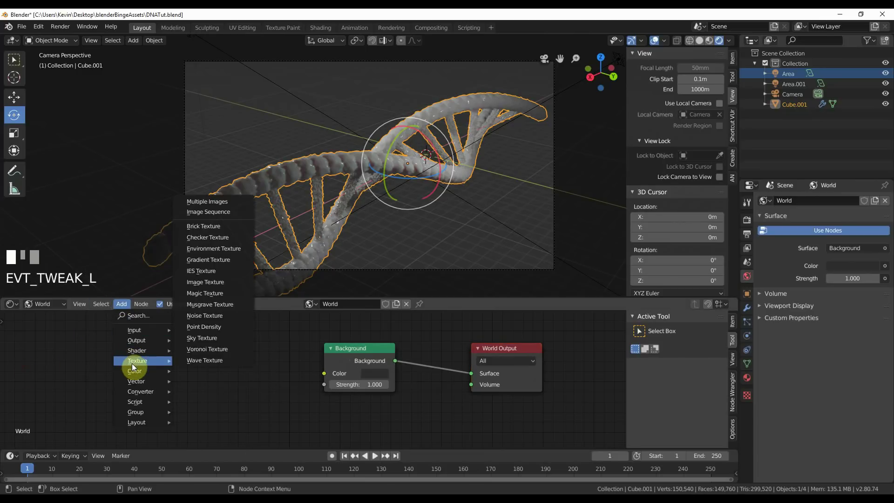
{"action": "left_click", "coordinate": [207, 303]}
{"action": "left_click", "coordinate": [148, 340]}
{"action": "left_click", "coordinate": [217, 354]}
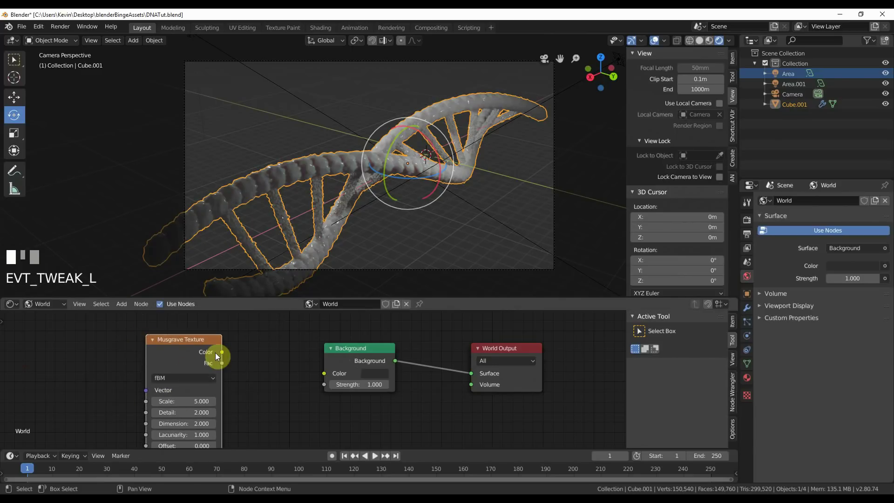
Step: Connect the Musgrave color to the Background color and set Scale 7.200, Detail 3.600, Dimension 0.900 and Lacunarity 4.600
{"action": "left_click_drag", "start_coordinate": [222, 356], "coordinate": [325, 373]}
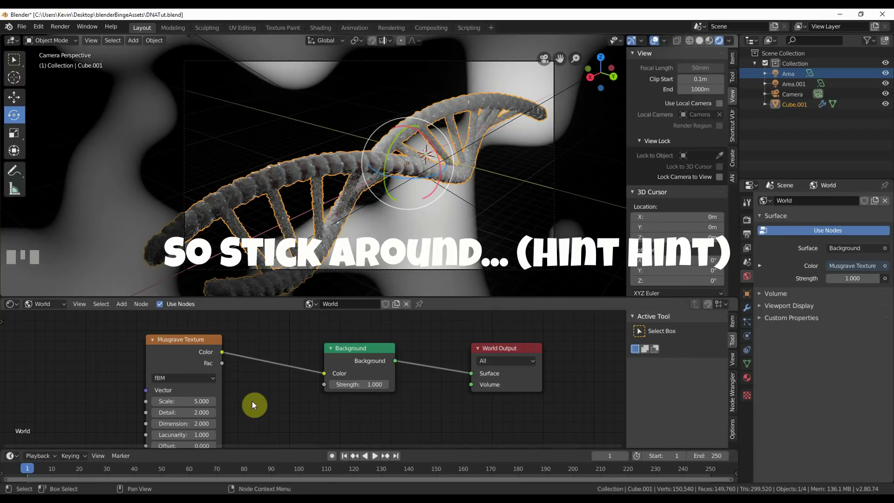
{"action": "middle_click_drag", "start_coordinate": [240, 405], "coordinate": [243, 384]}
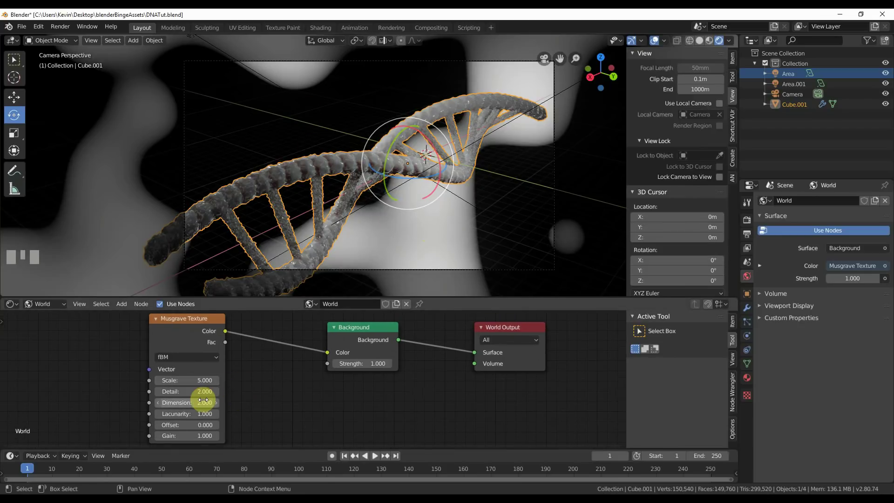
{"action": "mouse_move", "coordinate": [186, 413]}
{"action": "left_mouse_down"}
{"action": "mouse_move", "coordinate": [214, 414]}
{"action": "mouse_move", "coordinate": [193, 391]}
{"action": "mouse_move", "coordinate": [161, 391]}
{"action": "mouse_move", "coordinate": [220, 383]}
{"action": "mouse_move", "coordinate": [176, 402]}
{"action": "left_mouse_up"}
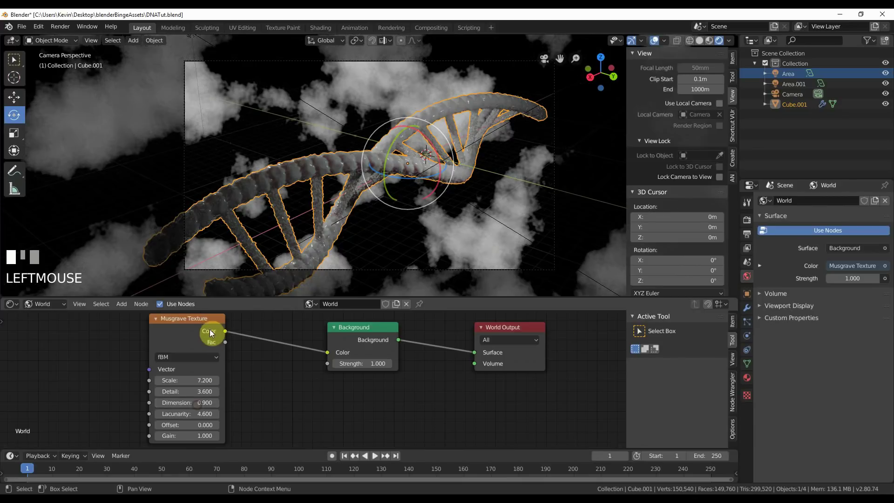
Step: Insert a ColorRamp node between the Musgrave Texture and Background nodes, moving the Musgrave node aside to make room
{"action": "left_click_drag", "start_coordinate": [200, 322], "coordinate": [133, 333]}
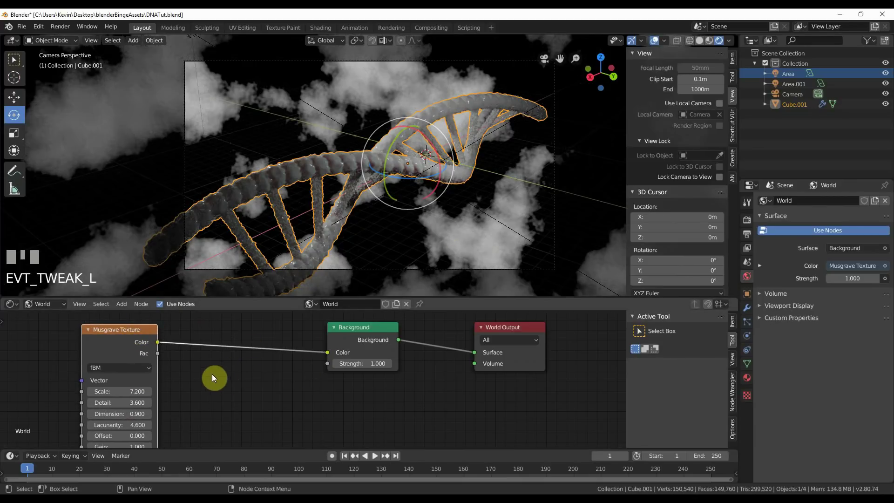
{"action": "key", "text": "shift+a"}
{"action": "mouse_move", "coordinate": [209, 374]}
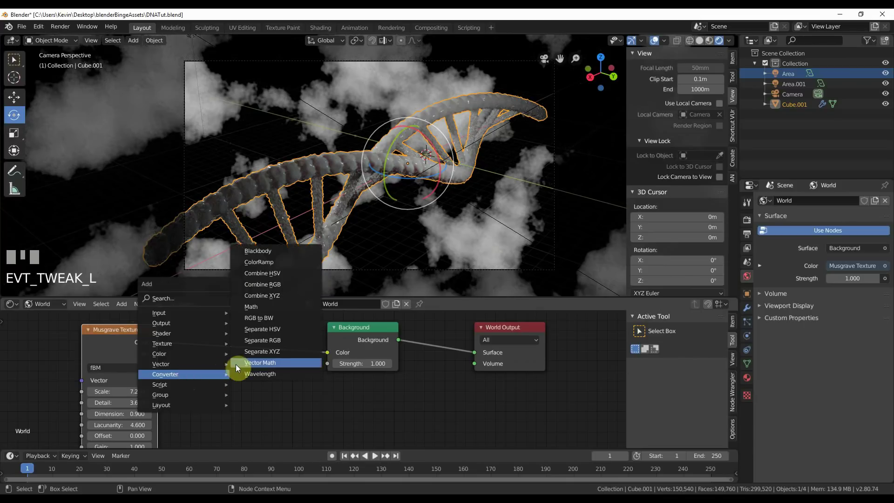
{"action": "left_click", "coordinate": [259, 262]}
{"action": "left_click", "coordinate": [199, 315]}
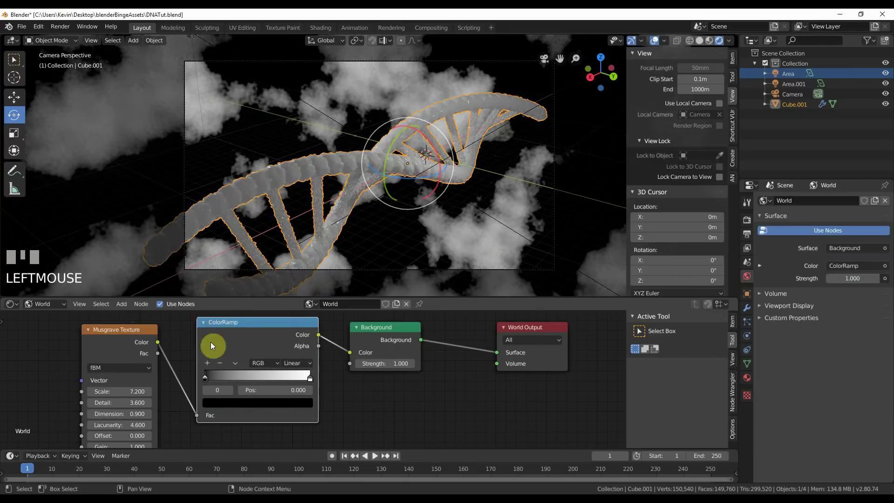
Step: Recolor the ColorRamp's white stop to a dark blue with hue 0.561, saturation 0.777 and value 0.550
{"action": "left_click", "coordinate": [312, 377]}
{"action": "left_click", "coordinate": [306, 403]}
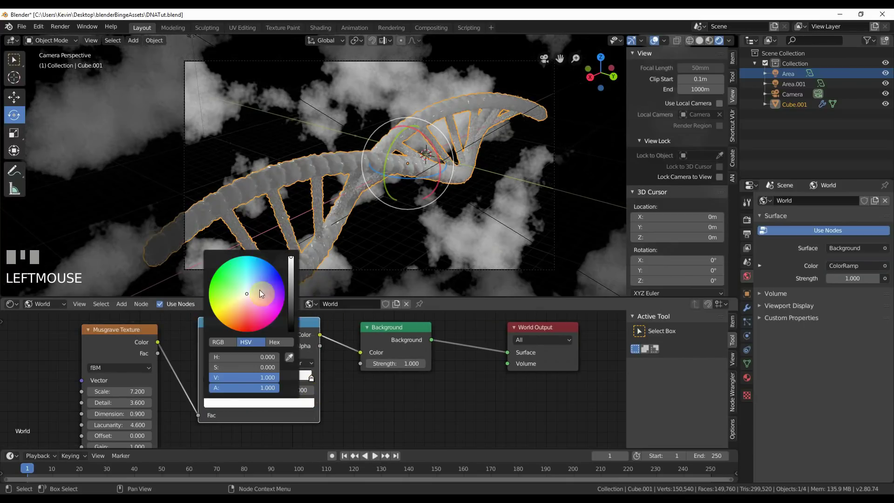
{"action": "left_click", "coordinate": [259, 283]}
{"action": "mouse_move", "coordinate": [259, 283]}
{"action": "left_mouse_down"}
{"action": "mouse_move", "coordinate": [259, 267]}
{"action": "mouse_move", "coordinate": [291, 287]}
{"action": "mouse_move", "coordinate": [291, 276]}
{"action": "mouse_move", "coordinate": [291, 291]}
{"action": "left_mouse_up"}
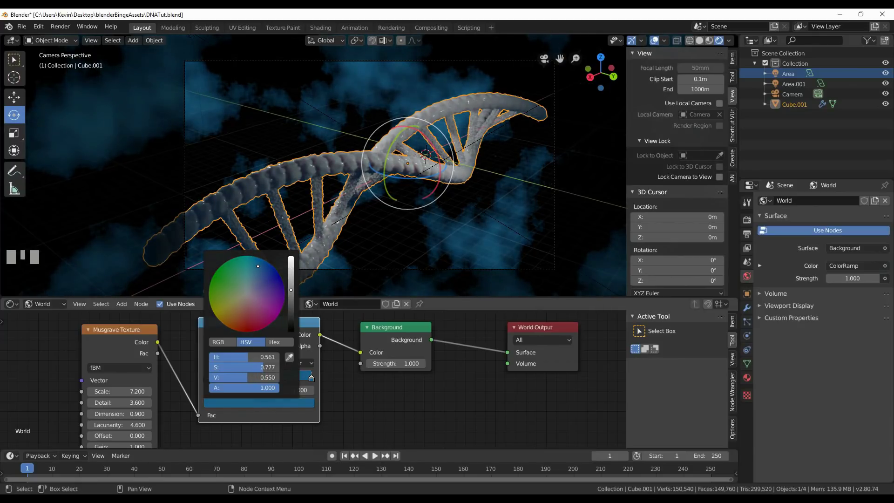
{"action": "left_click", "coordinate": [432, 166]}
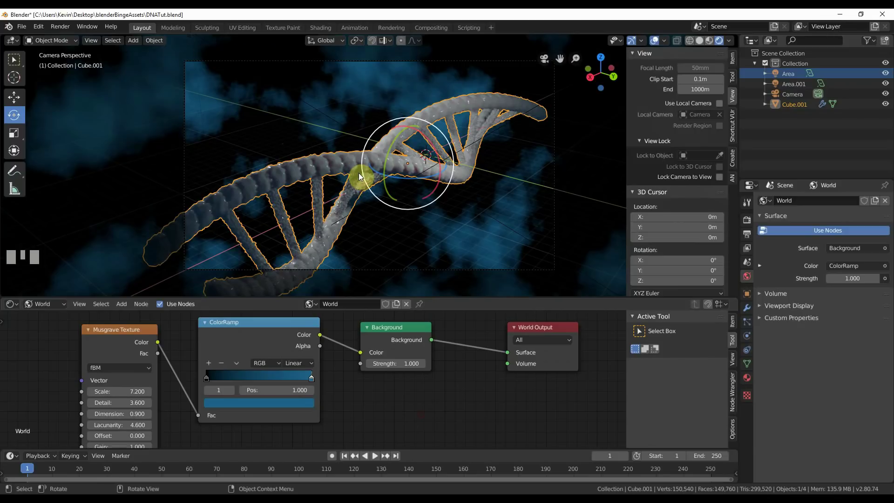
Step: Add a cube-shaped empty to the scene at the 3D cursor
{"action": "left_click", "coordinate": [139, 41]}
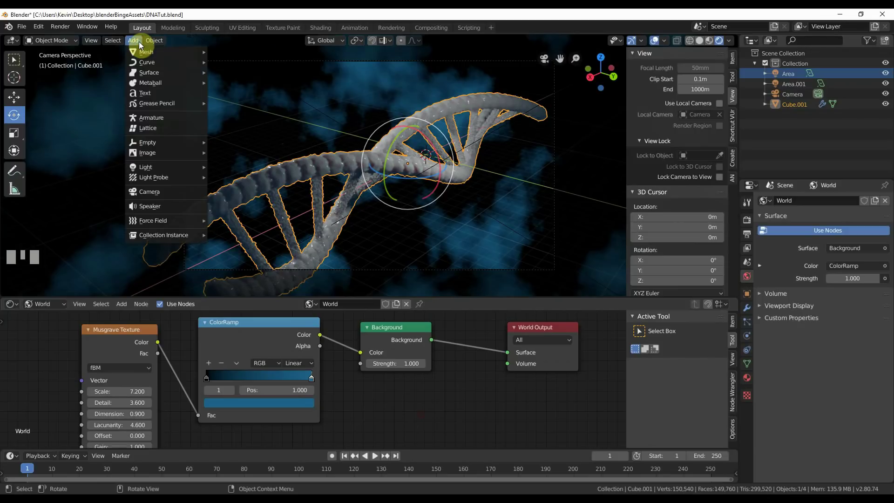
{"action": "mouse_move", "coordinate": [143, 143]}
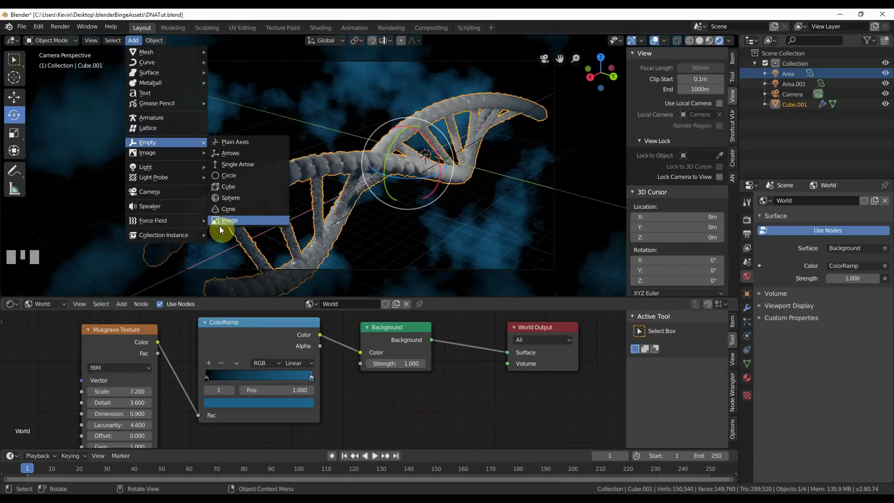
{"action": "left_click", "coordinate": [226, 187]}
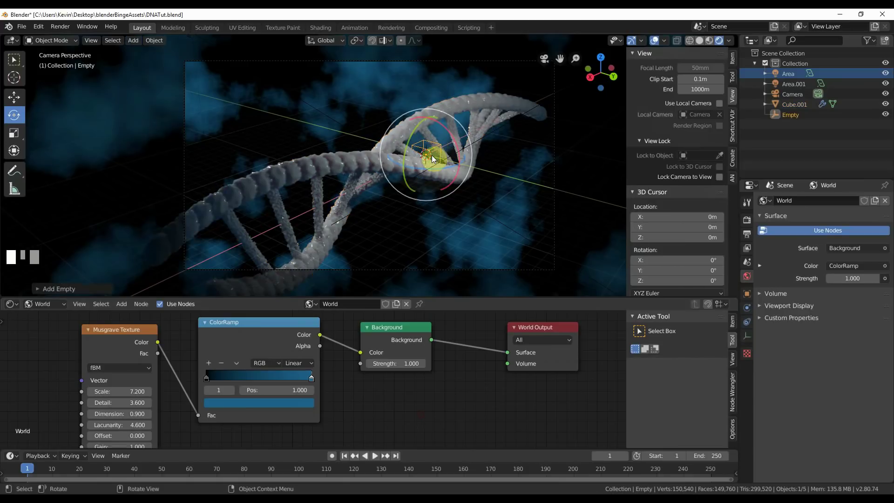
Step: Set the camera's depth of field to focus on the empty with an F-Stop of 0.025
{"action": "left_click", "coordinate": [801, 98]}
{"action": "left_click", "coordinate": [747, 335]}
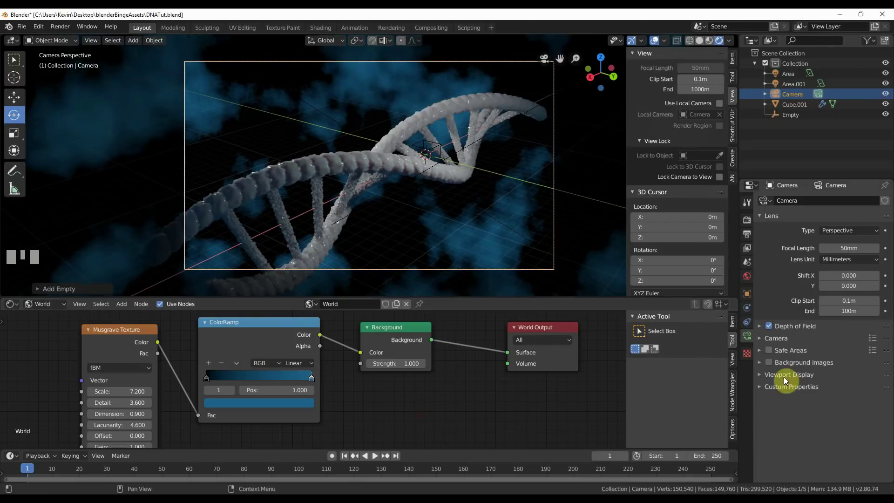
{"action": "left_click", "coordinate": [761, 327]}
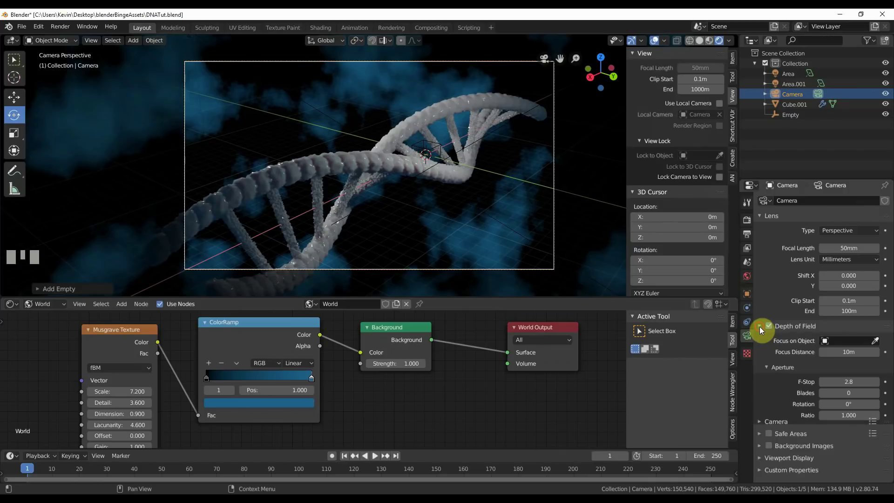
{"action": "left_click", "coordinate": [824, 345]}
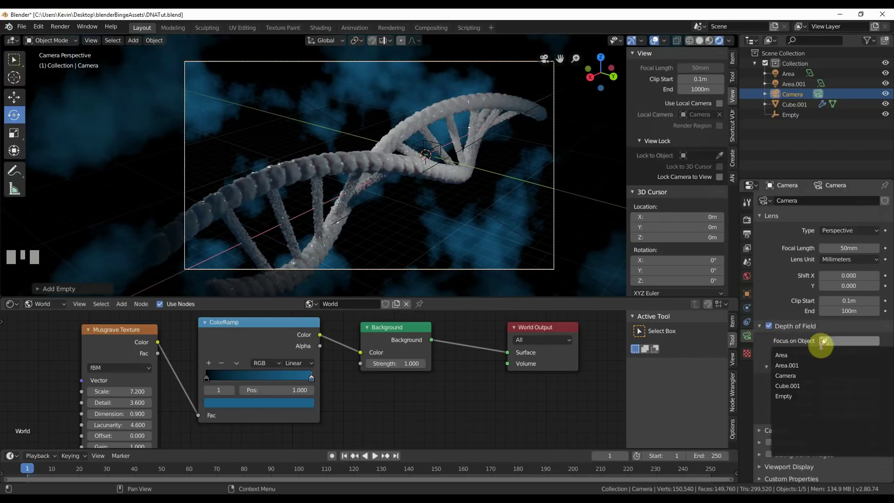
{"action": "left_click", "coordinate": [790, 393]}
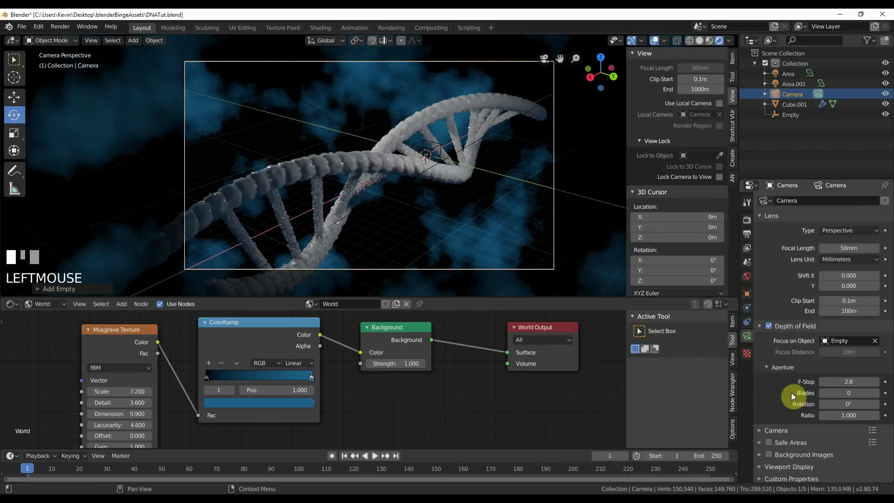
{"action": "left_click", "coordinate": [852, 382]}
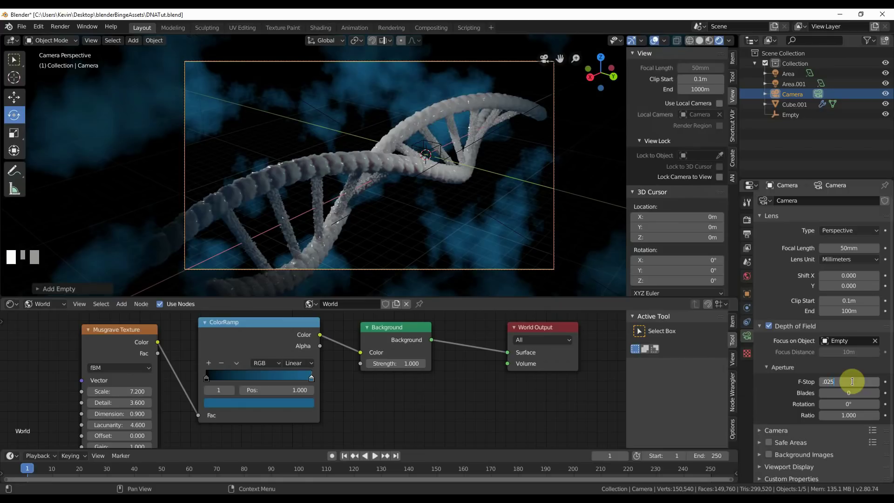
{"action": "key", "text": "Return"}
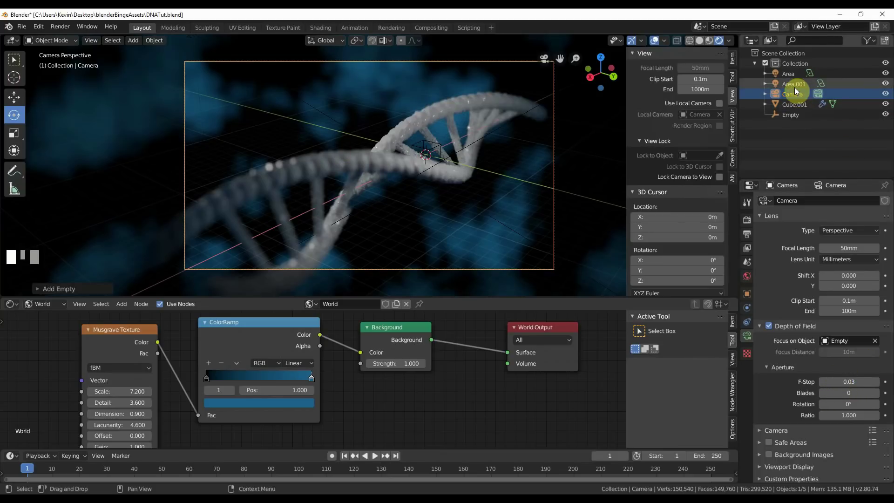
Step: Move the empty along the X, Z and Y axes to the middle crossing of the DNA helix to set the focus point
{"action": "left_click", "coordinate": [789, 115]}
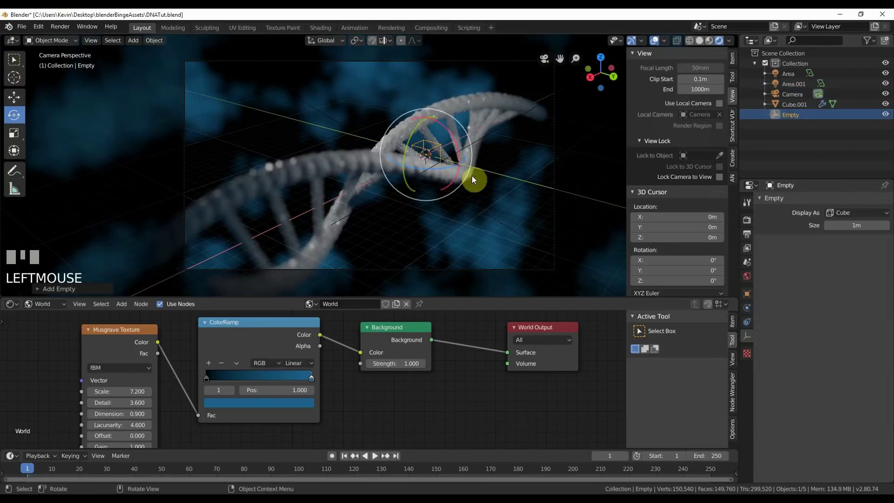
{"action": "left_click", "coordinate": [14, 97]}
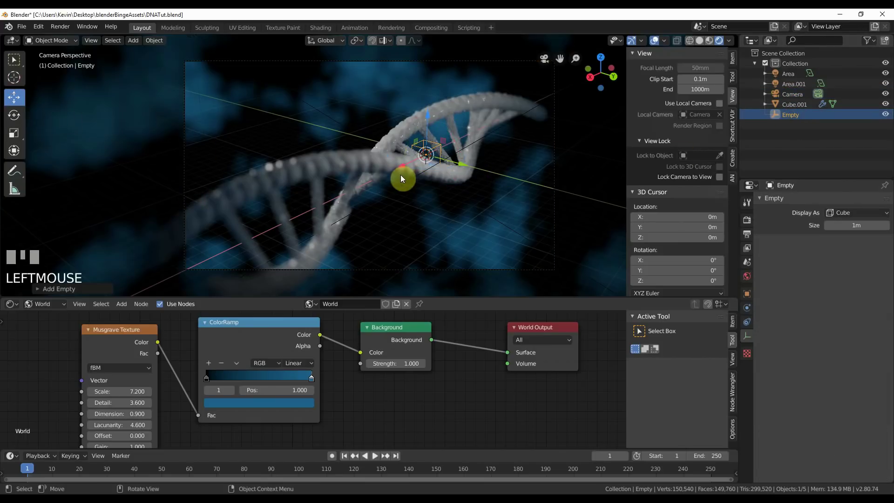
{"action": "left_click_drag", "start_coordinate": [402, 178], "coordinate": [353, 188]}
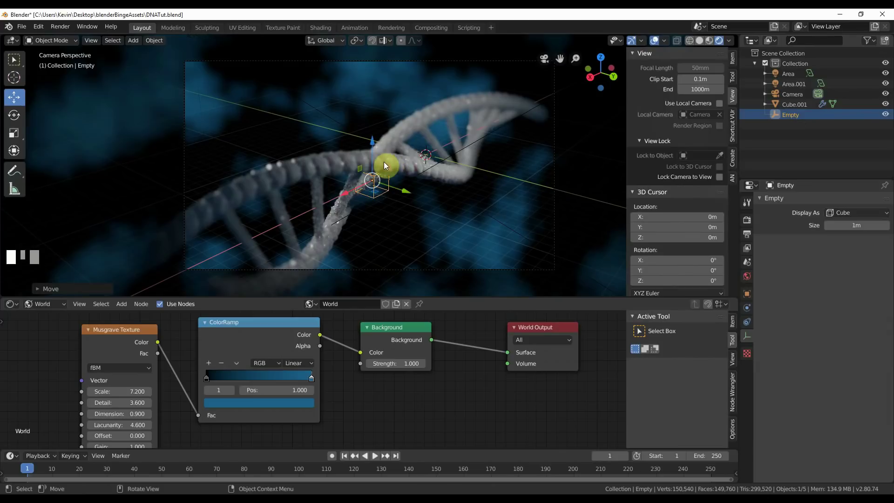
{"action": "left_click_drag", "start_coordinate": [372, 142], "coordinate": [370, 122]}
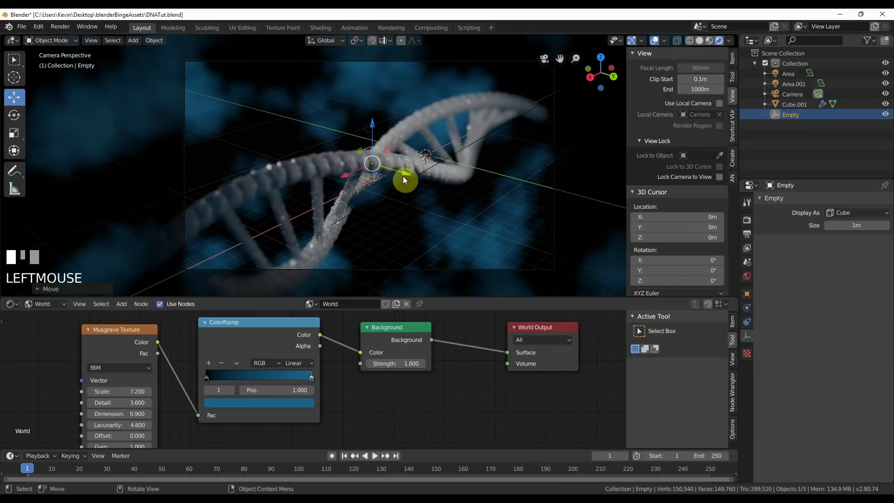
{"action": "left_click_drag", "start_coordinate": [404, 180], "coordinate": [354, 165]}
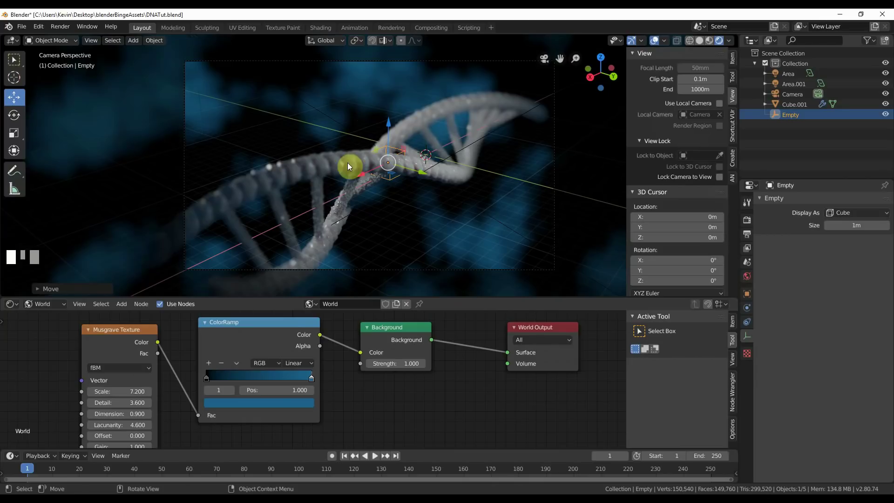
Step: Duplicate the DNA helix, shift the copy along the Y axis toward the camera frame's upper left and rotate it to a steeper angle
{"action": "left_click", "coordinate": [313, 177]}
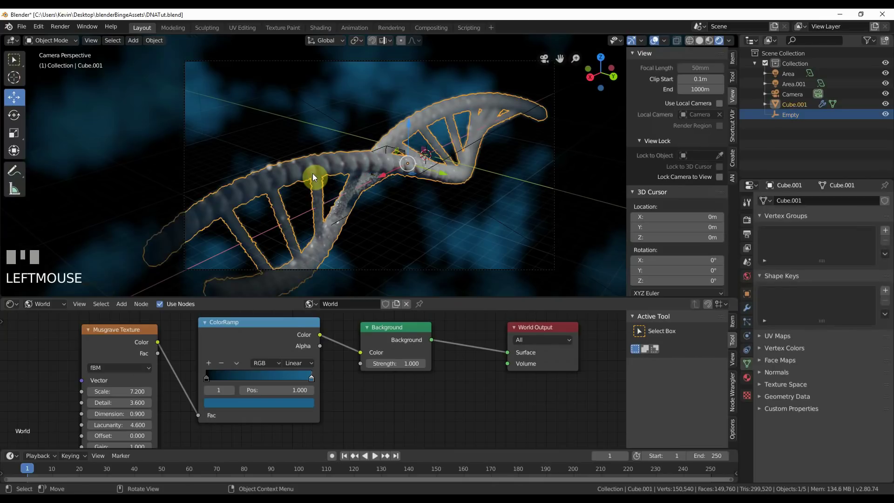
{"action": "key", "text": "shift+d"}
{"action": "left_click", "coordinate": [313, 177]}
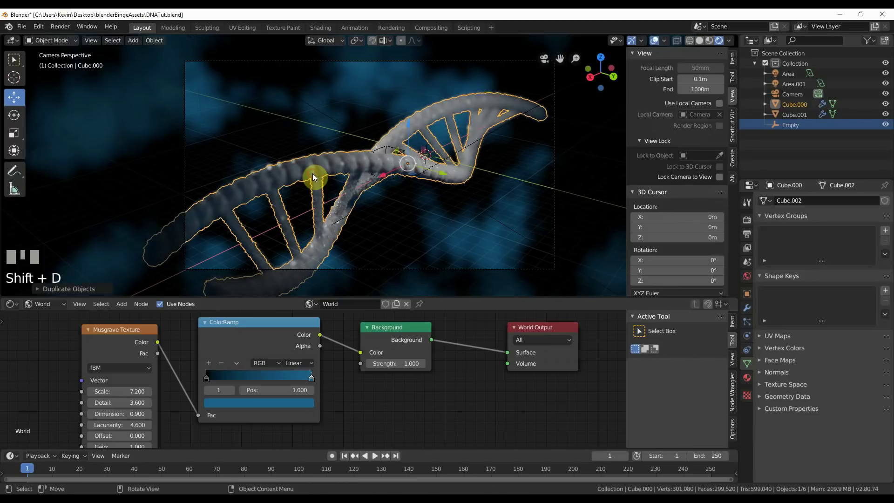
{"action": "left_click_drag", "start_coordinate": [442, 174], "coordinate": [253, 126]}
{"action": "left_click", "coordinate": [14, 114]}
Step: Scale the duplicated helix down to roughly half size and move it into the upper-left corner of the camera frame
{"action": "left_click", "coordinate": [14, 132]}
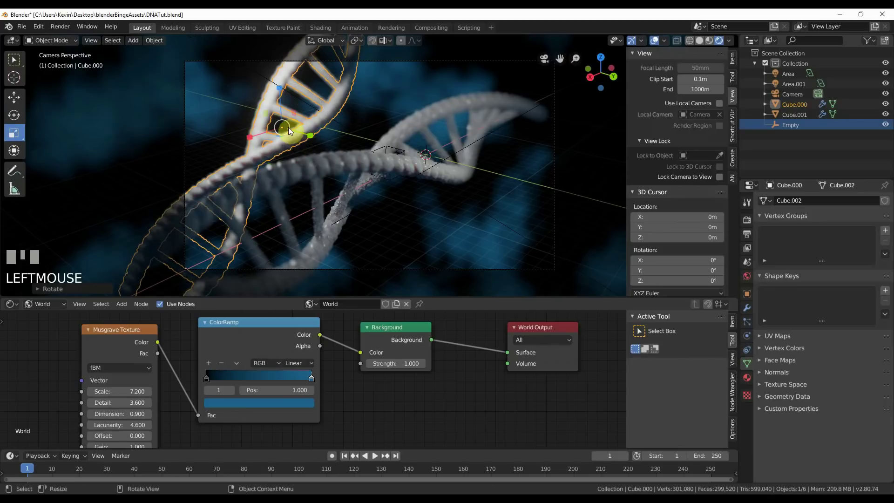
{"action": "key", "text": "s"}
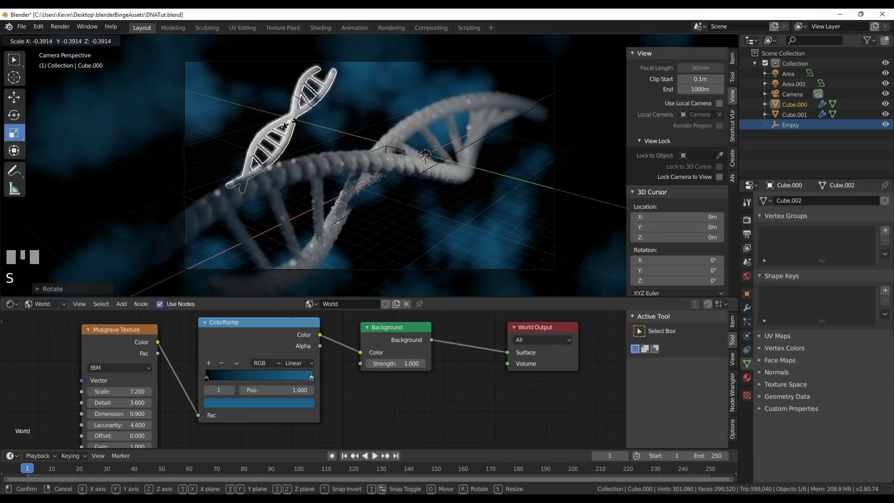
{"action": "left_click", "coordinate": [283, 128]}
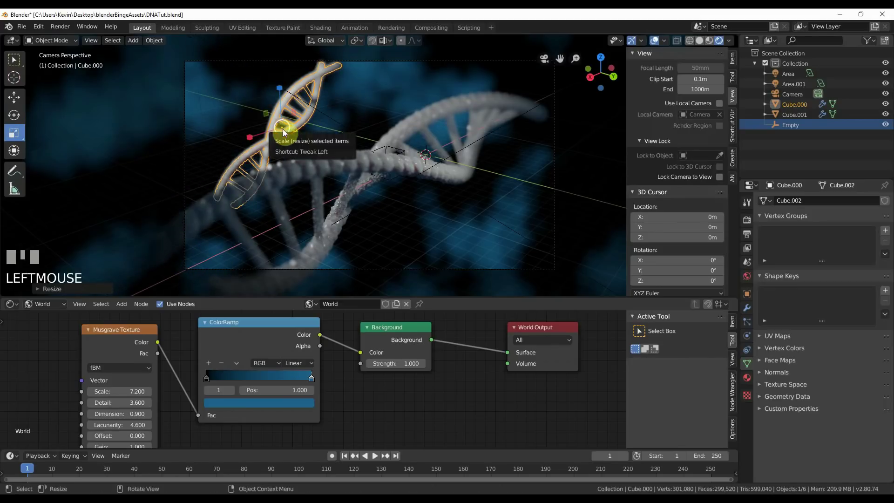
{"action": "key", "text": "g"}
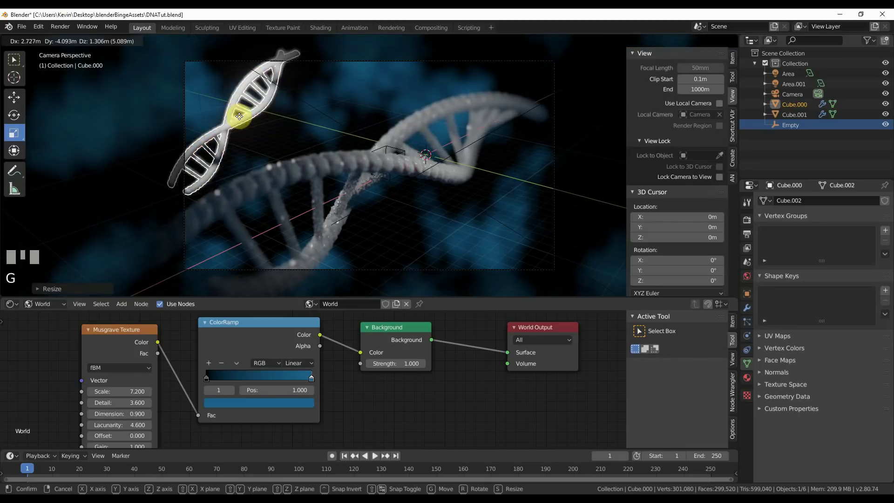
{"action": "left_click", "coordinate": [241, 124]}
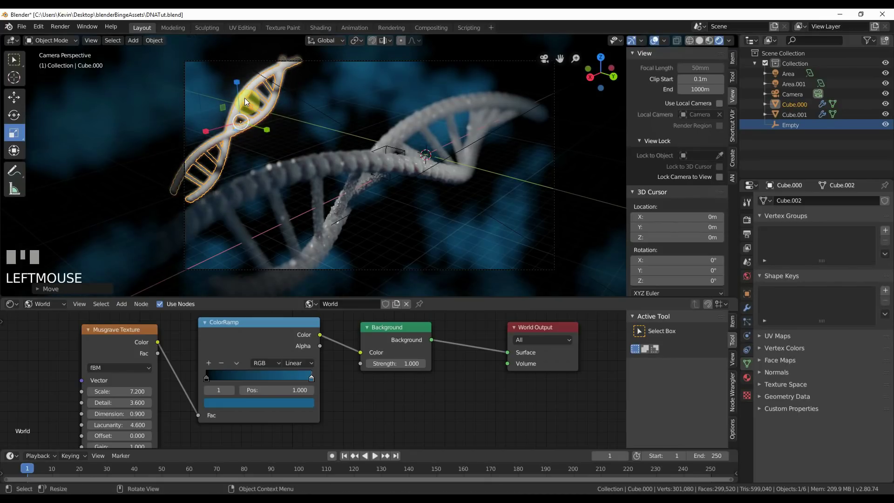
Step: Rotate the small helix so it slopes down toward the main helix, and nudge it slightly up and right
{"action": "key", "text": "r"}
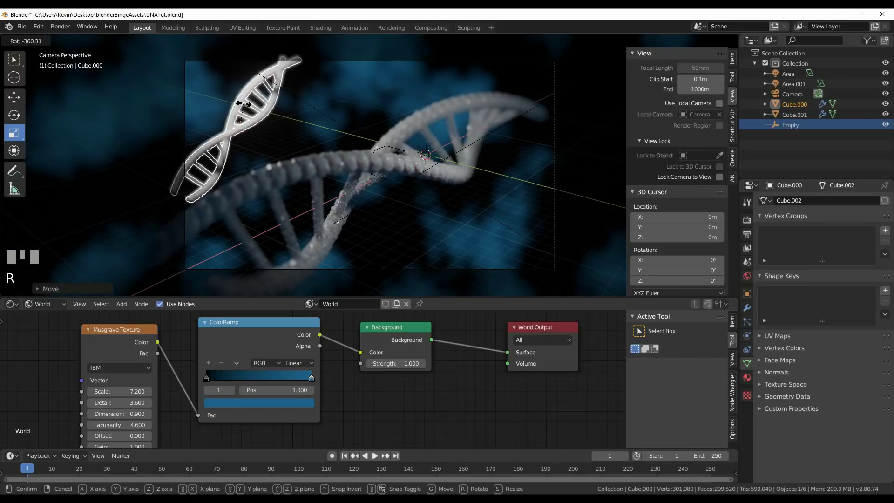
{"action": "left_click", "coordinate": [273, 124]}
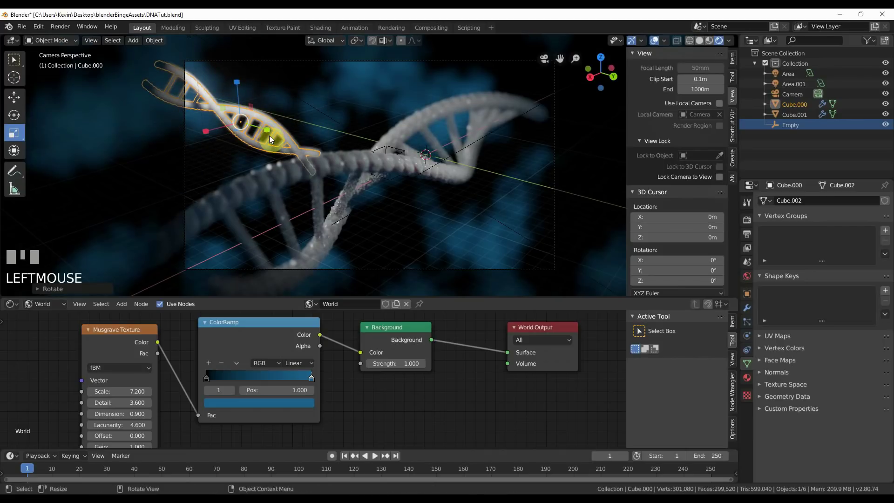
{"action": "key", "text": "g"}
{"action": "left_click", "coordinate": [280, 124]}
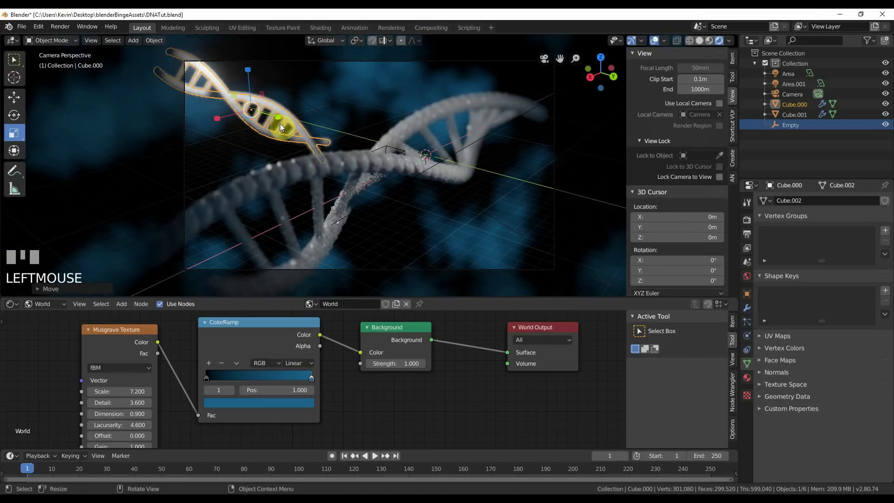
Step: Duplicate the small upper-left helix into the lower-right corner of the camera frame and rotate the copy so it slopes upward
{"action": "key", "text": "shift+d"}
{"action": "left_click", "coordinate": [525, 243]}
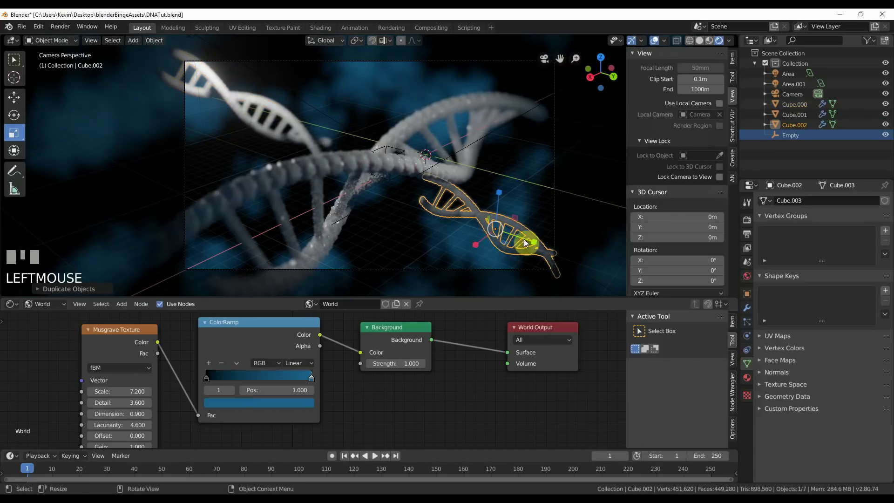
{"action": "key", "text": "r"}
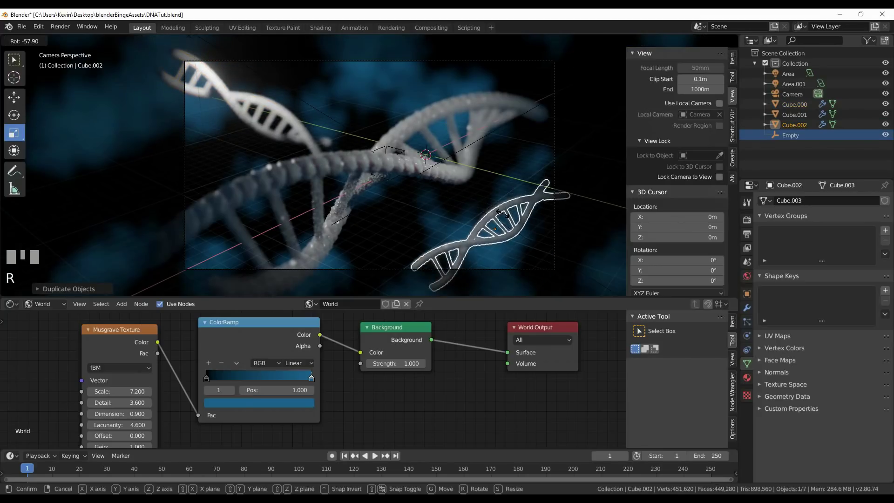
{"action": "left_click", "coordinate": [497, 221]}
Step: Duplicate the small helix again, place the copy near the top centre of the camera frame, and rotate it to lie nearly horizontal
{"action": "key", "text": "shift+d"}
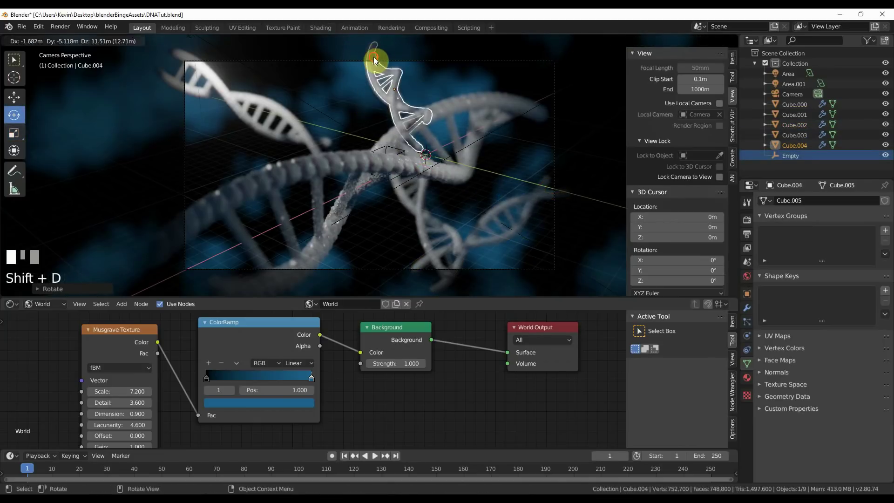
{"action": "left_click", "coordinate": [412, 93]}
{"action": "key", "text": "r"}
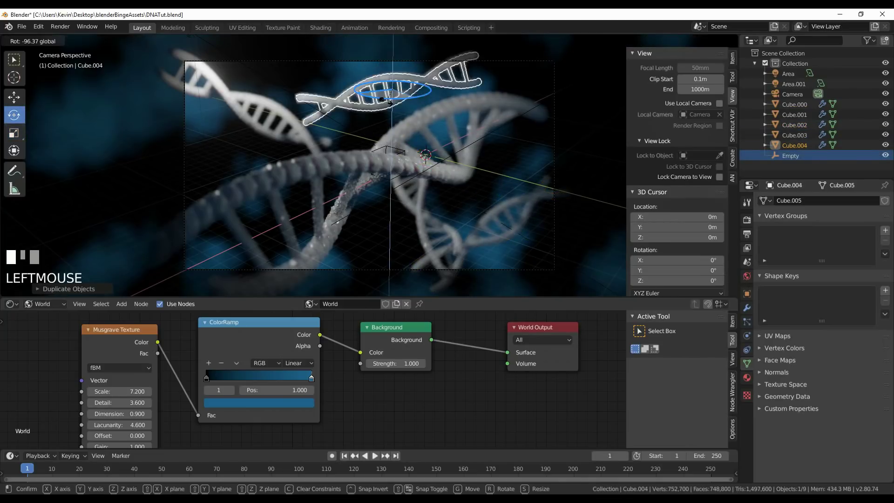
{"action": "left_click", "coordinate": [415, 80]}
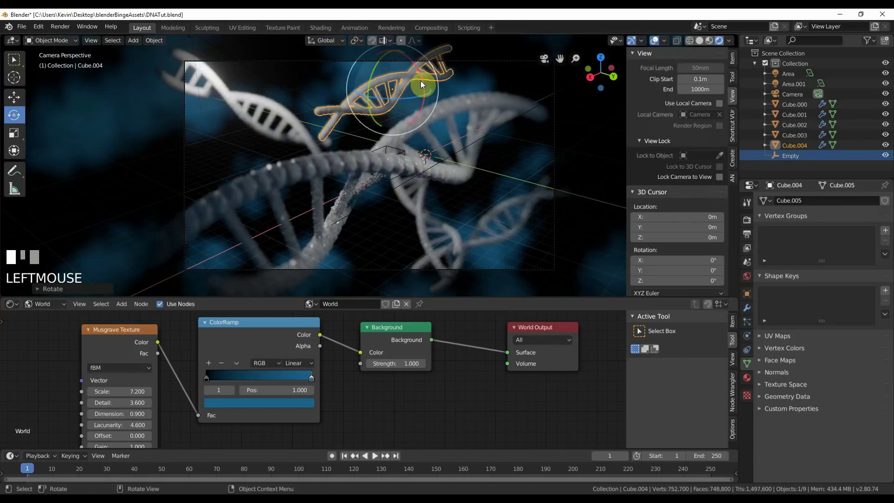
{"action": "key", "text": "g"}
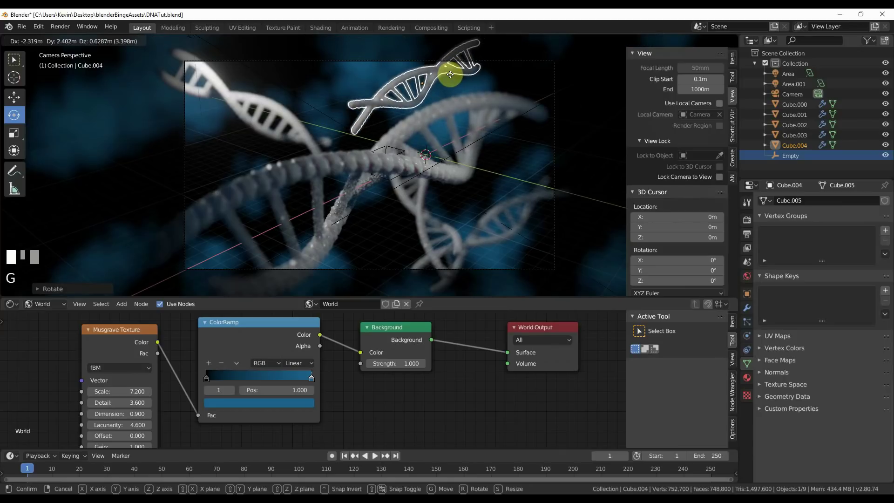
{"action": "left_click", "coordinate": [394, 103]}
{"action": "mouse_move", "coordinate": [404, 67]}
{"action": "left_mouse_down"}
{"action": "mouse_move", "coordinate": [408, 58]}
{"action": "mouse_move", "coordinate": [406, 67]}
{"action": "left_mouse_up"}
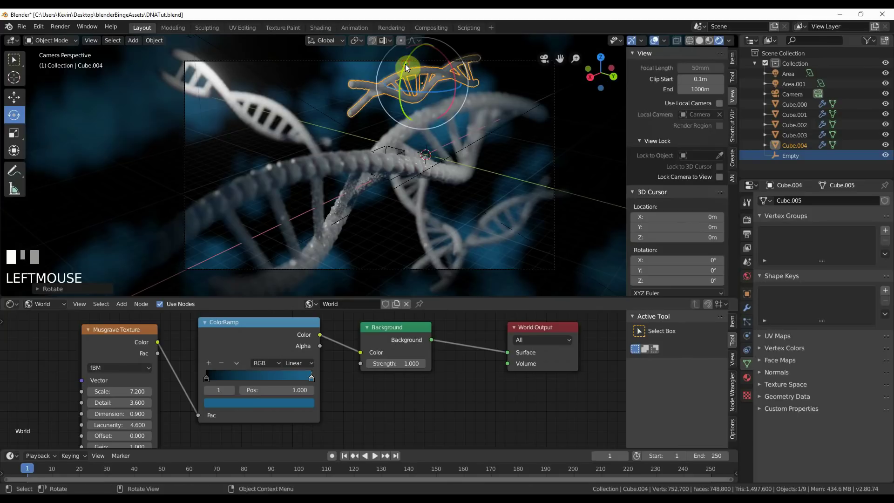
Step: Render the current frame, inspect the brightness of the helices, and close the render window
{"action": "left_click", "coordinate": [396, 203]}
{"action": "left_click", "coordinate": [405, 259]}
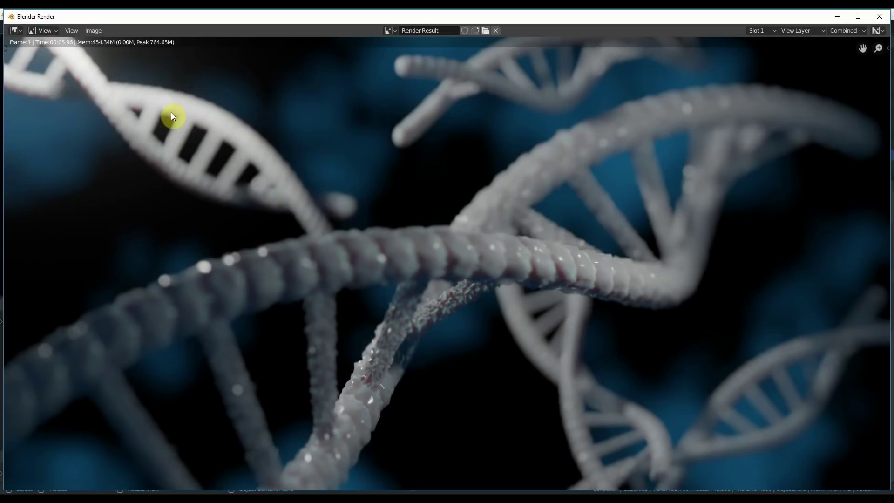
{"action": "left_click", "coordinate": [880, 16]}
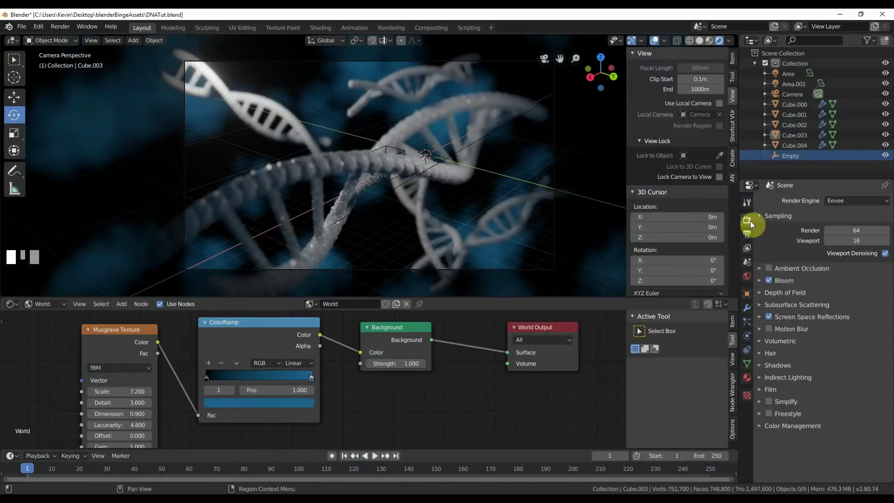
Step: Set the scene's colour management look to Very High Contrast
{"action": "left_click", "coordinate": [762, 425]}
{"action": "scroll", "coordinate": [798, 422], "scroll_direction": "down", "scroll_amount": 2}
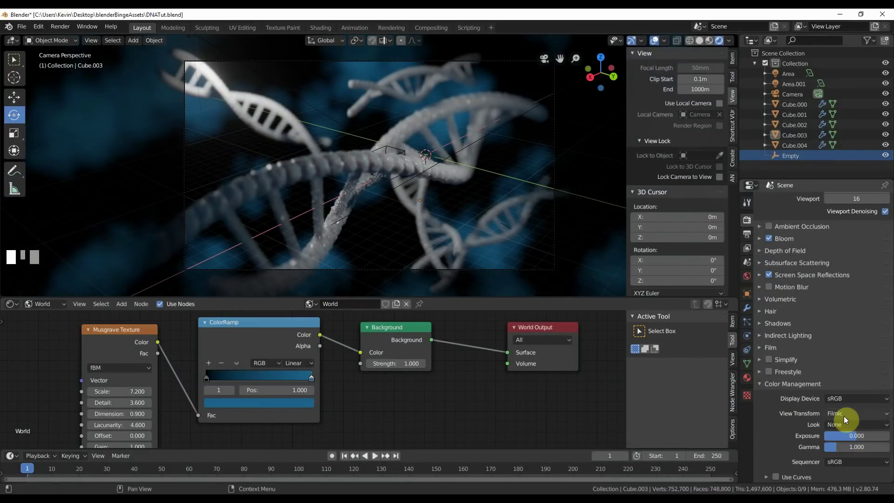
{"action": "left_click", "coordinate": [835, 425]}
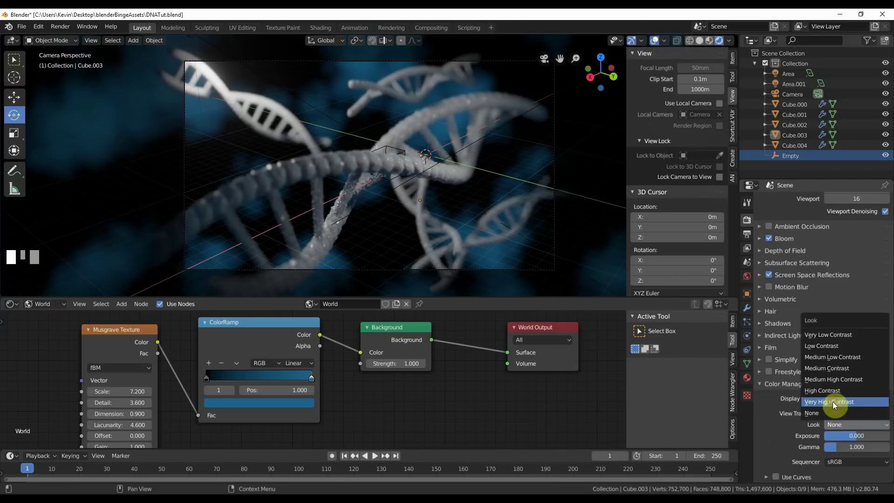
{"action": "left_click", "coordinate": [832, 402]}
Step: Set the Area.001 light's power to 2500 W and move it farther left, away from the upper-left helix
{"action": "left_click", "coordinate": [267, 119]}
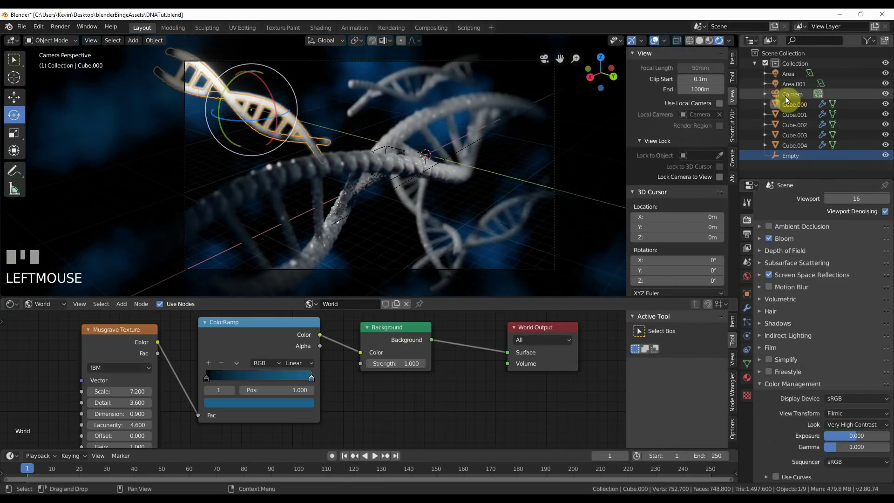
{"action": "left_click", "coordinate": [787, 83]}
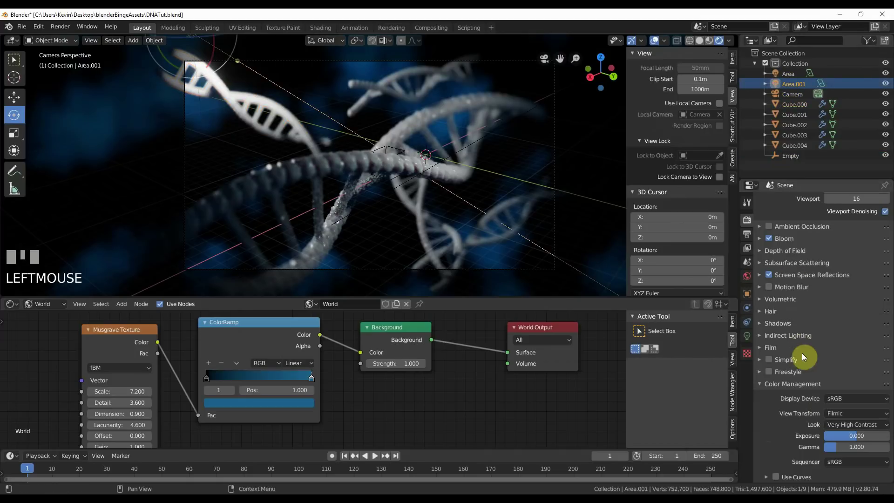
{"action": "left_click", "coordinate": [747, 336]}
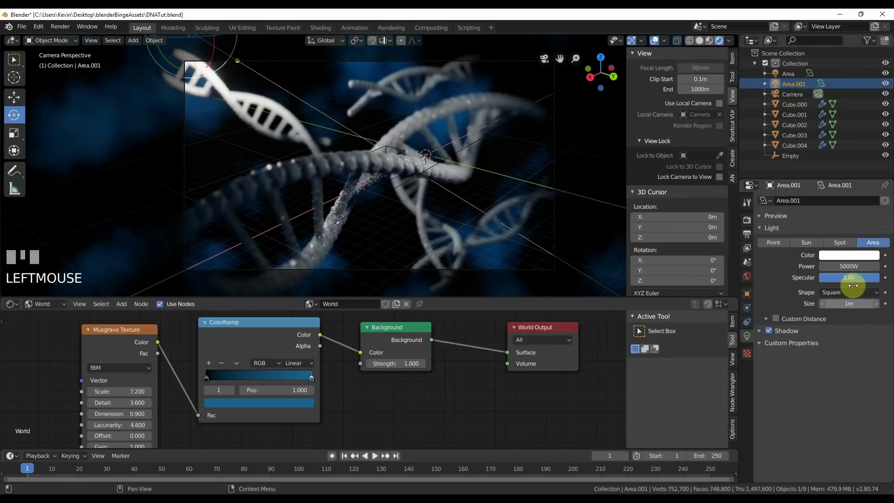
{"action": "left_click", "coordinate": [790, 73]}
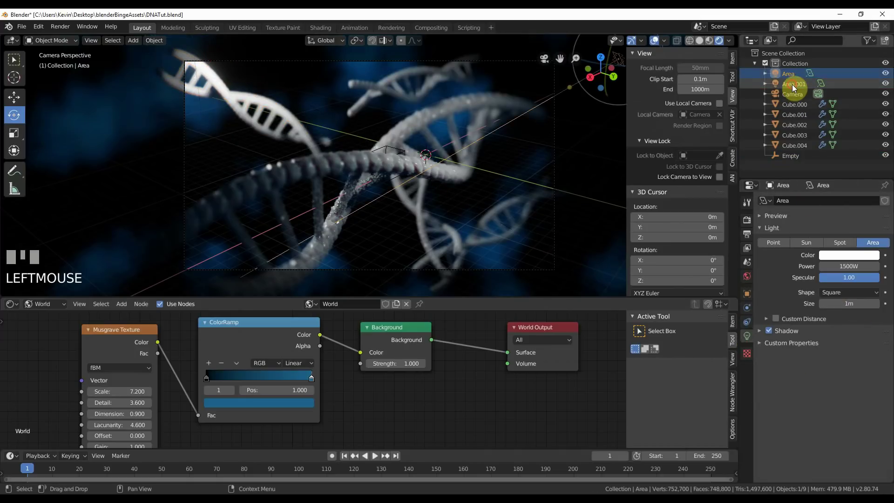
{"action": "left_click", "coordinate": [794, 86]}
{"action": "left_click", "coordinate": [836, 266]}
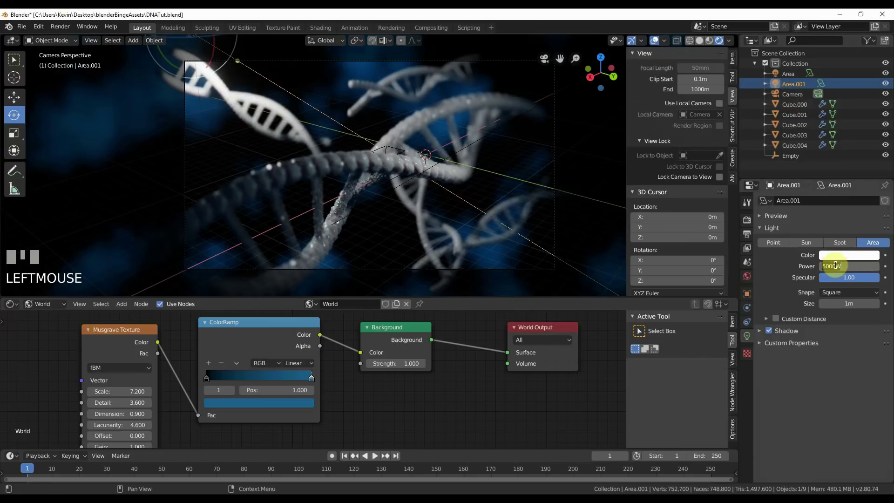
{"action": "left_click_drag", "start_coordinate": [835, 266], "coordinate": [796, 265]}
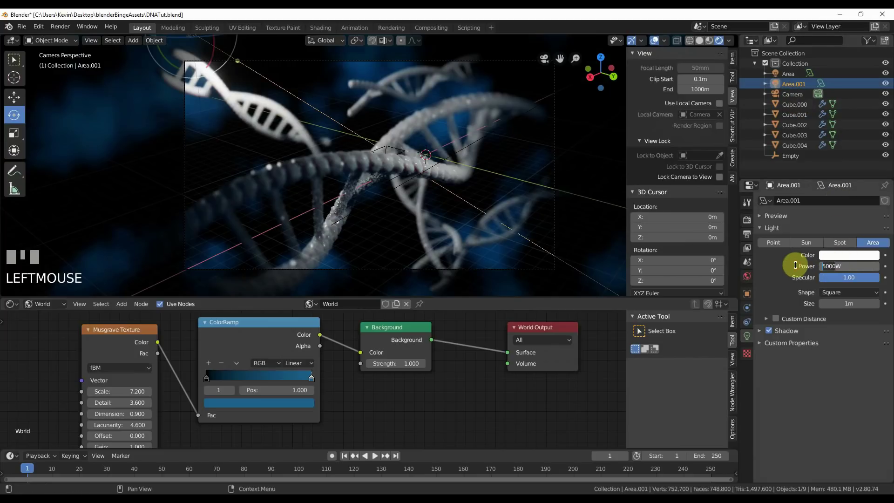
{"action": "key", "text": "Return"}
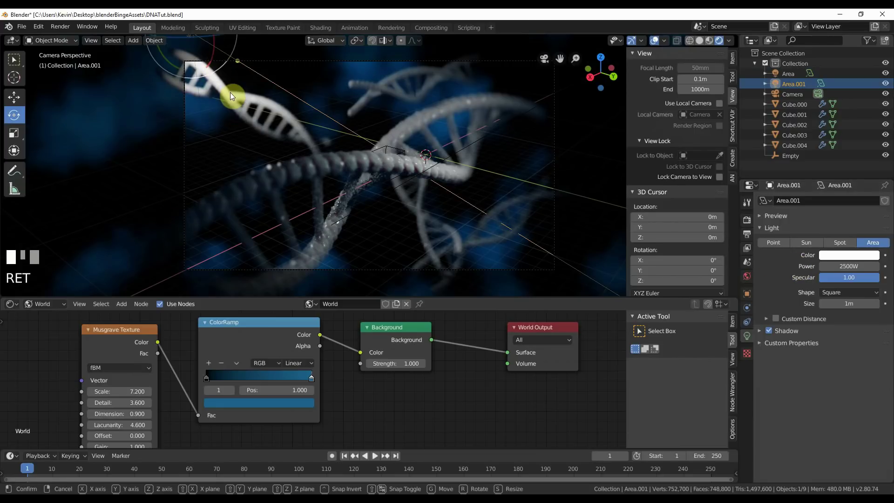
{"action": "key", "text": "g"}
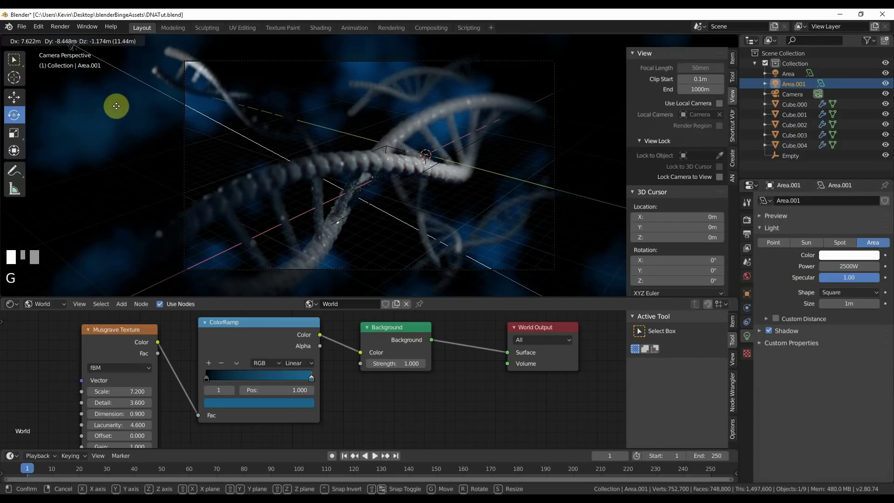
{"action": "left_click", "coordinate": [133, 111]}
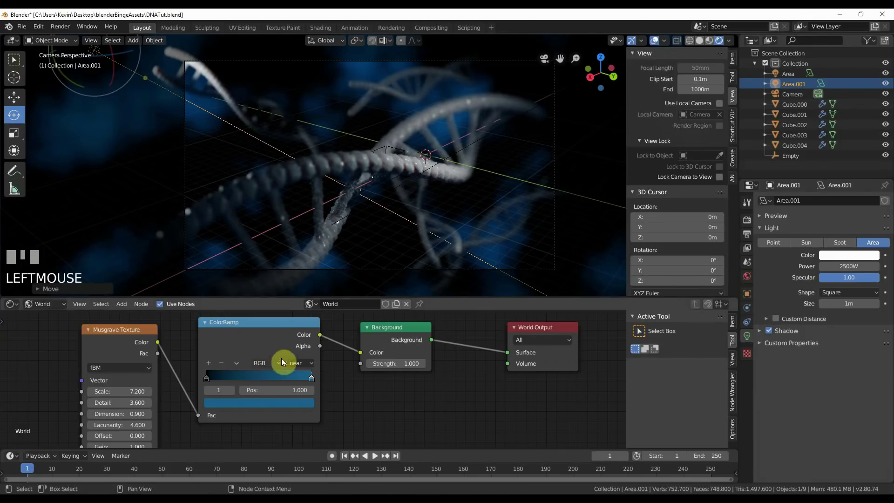
Step: Change the world ColorRamp's blue stop to a muted grey-blue and slightly rotate the Area.001 light
{"action": "left_click", "coordinate": [306, 404]}
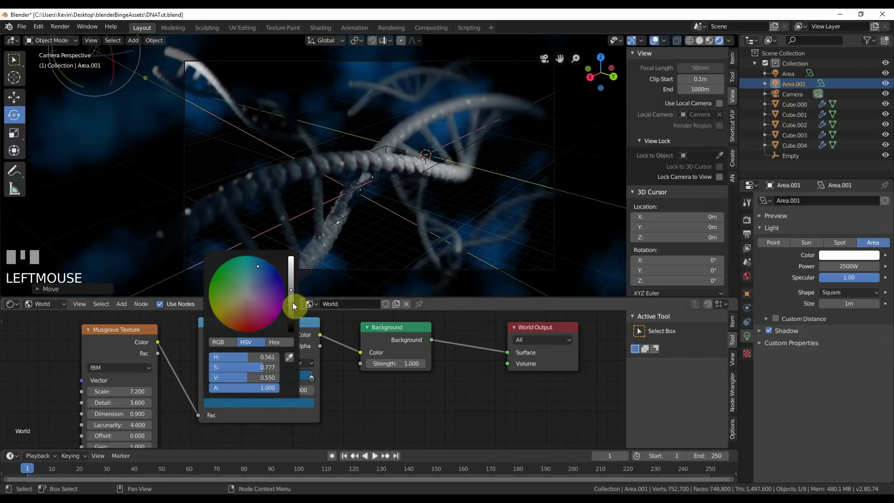
{"action": "mouse_move", "coordinate": [255, 274]}
{"action": "left_mouse_down"}
{"action": "mouse_move", "coordinate": [254, 284]}
{"action": "mouse_move", "coordinate": [290, 296]}
{"action": "left_mouse_up"}
{"action": "left_click", "coordinate": [303, 145]}
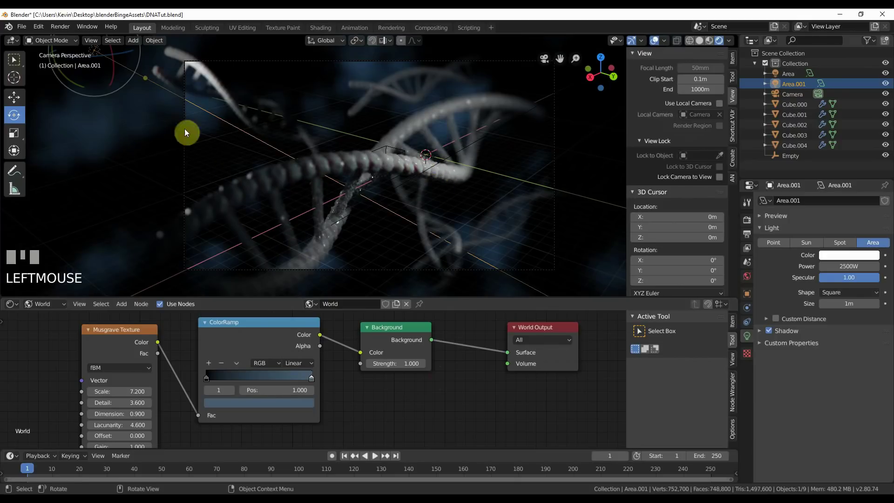
{"action": "left_click_drag", "start_coordinate": [108, 57], "coordinate": [107, 58]}
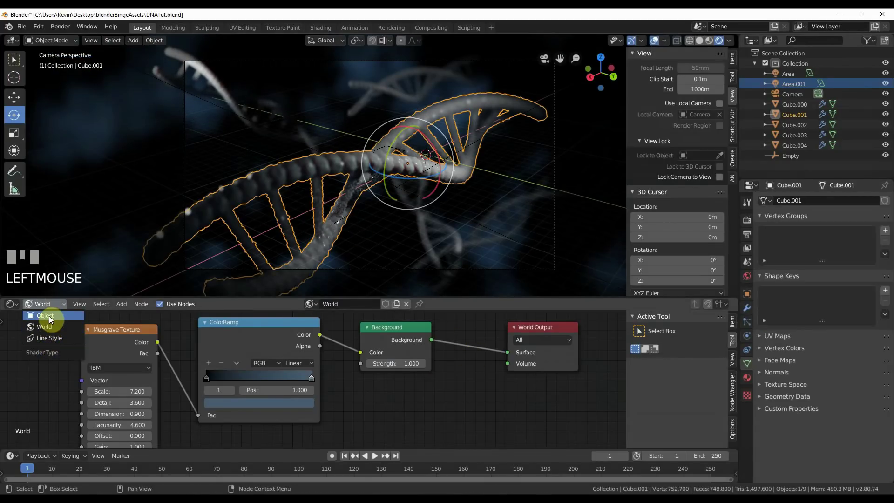
Step: Select the main helix and view its material nodes in the shader editor
{"action": "left_click", "coordinate": [46, 316]}
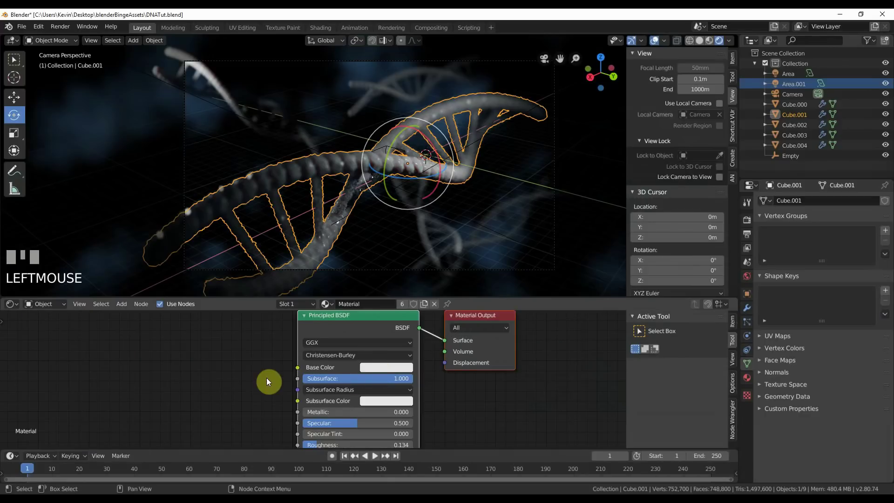
{"action": "middle_click_drag", "start_coordinate": [266, 378], "coordinate": [271, 360]}
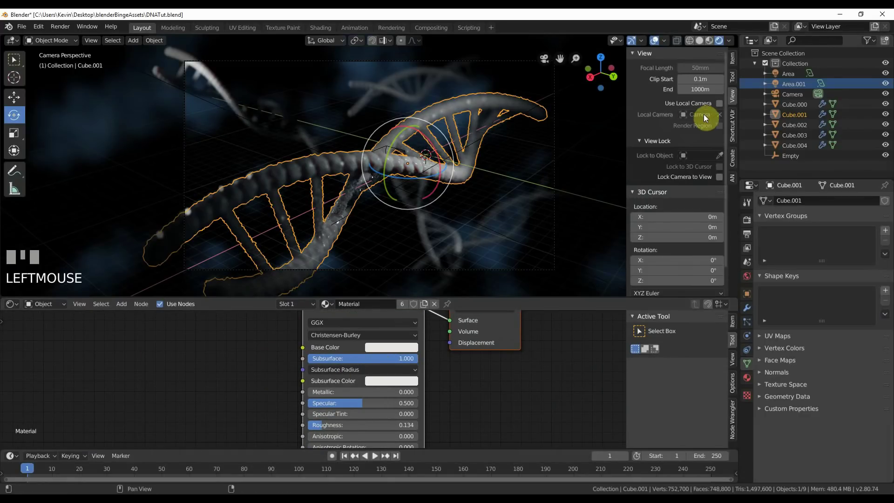
Step: Convert the Area.001 light to a Point light and move it lower, beside the left edge of the camera frame
{"action": "left_click", "coordinate": [791, 83]}
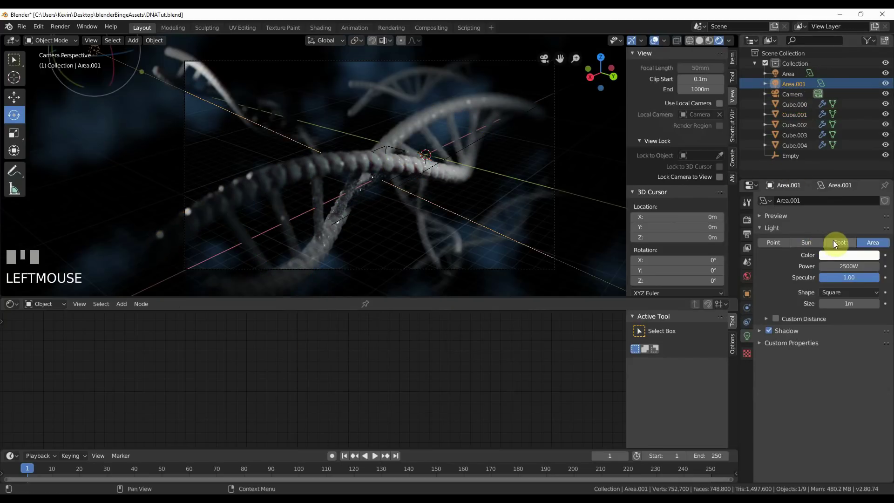
{"action": "left_click", "coordinate": [781, 241]}
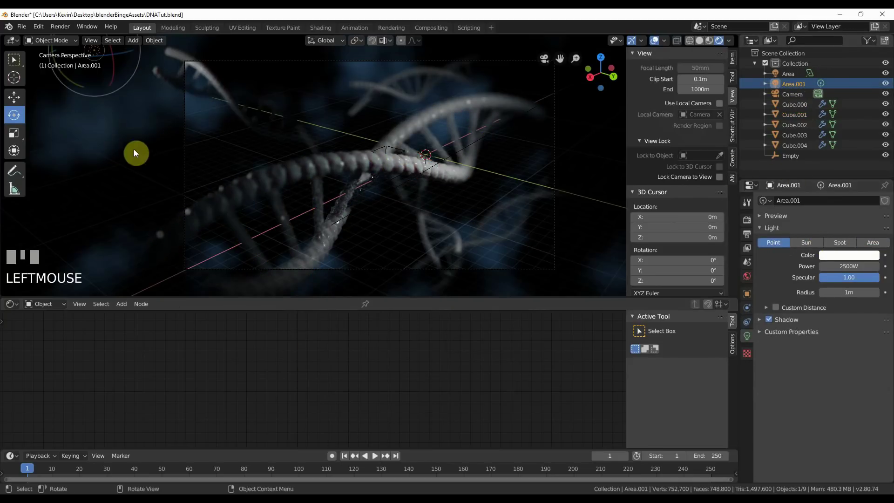
{"action": "key", "text": "g"}
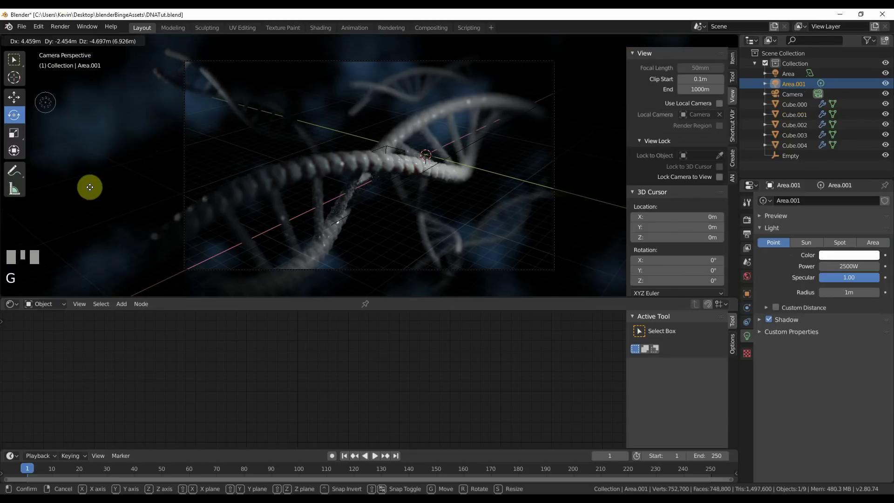
{"action": "left_click", "coordinate": [123, 235]}
Step: Set the Area.001 point light's power to 5000 W
{"action": "left_click", "coordinate": [850, 266]}
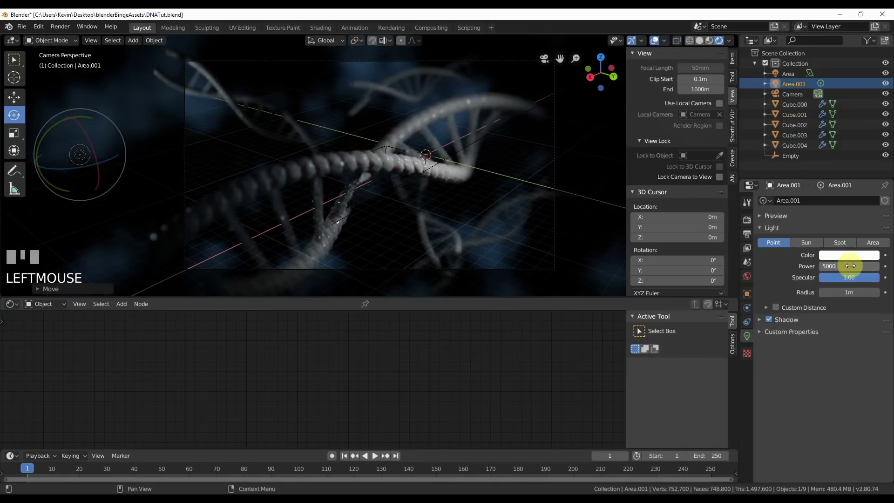
{"action": "type", "text": "5000"}
{"action": "key", "text": "Return"}
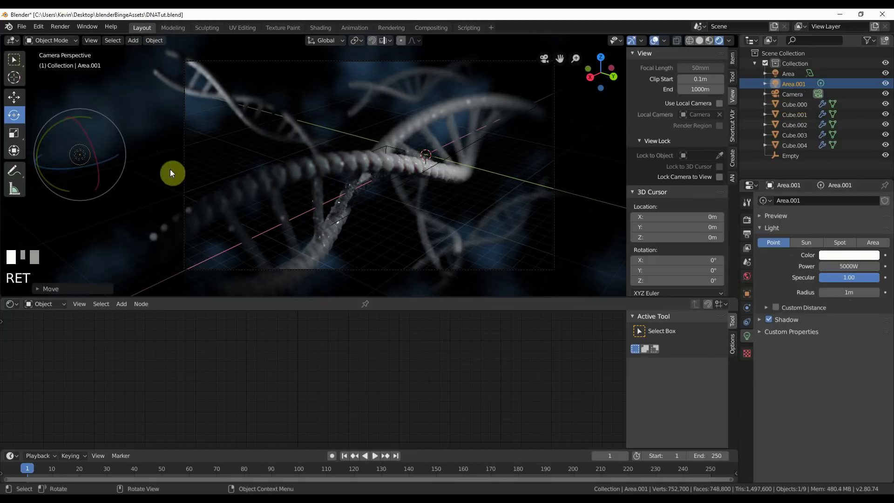
Step: Duplicate the point light and position the copy well away from the helices, on the far side of the scene
{"action": "key", "text": "shift+d"}
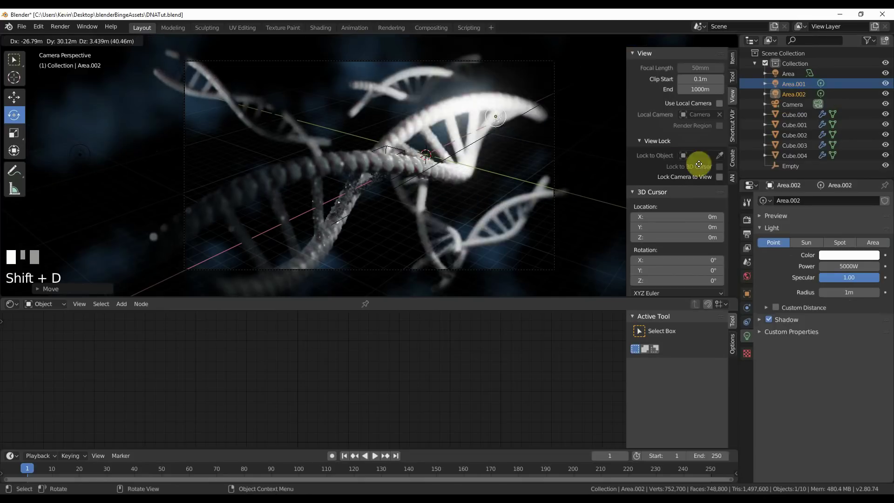
{"action": "left_click", "coordinate": [39, 220]}
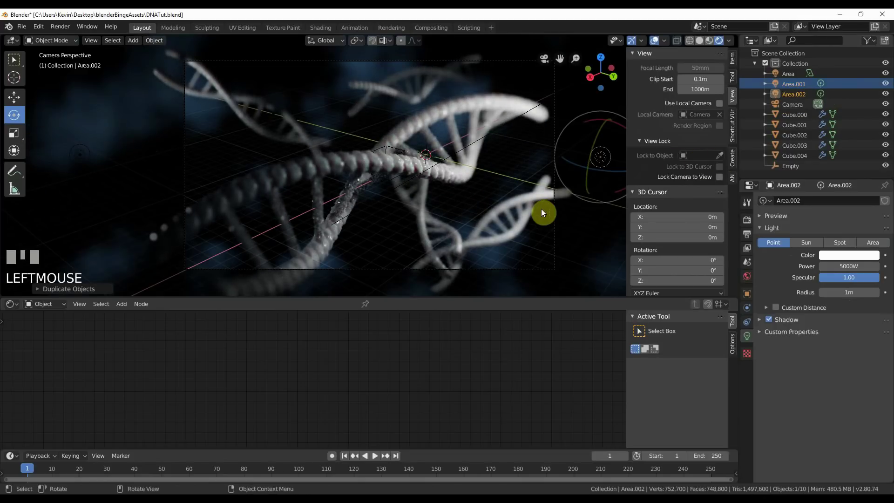
{"action": "scroll", "coordinate": [652, 149], "scroll_direction": "up", "scroll_amount": 1}
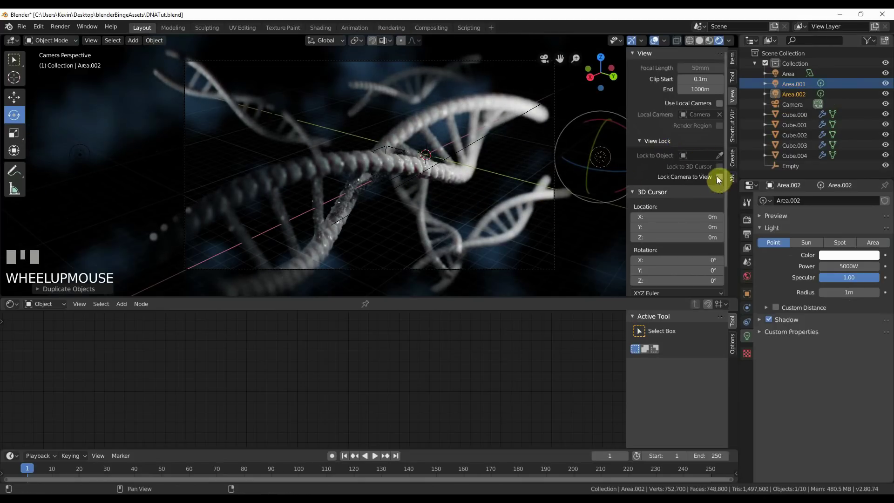
{"action": "middle_click_drag", "start_coordinate": [535, 177], "coordinate": [474, 228]}
{"action": "scroll", "coordinate": [462, 167], "scroll_direction": "down", "scroll_amount": 6}
{"action": "scroll", "coordinate": [473, 229], "scroll_direction": "down", "scroll_amount": 2}
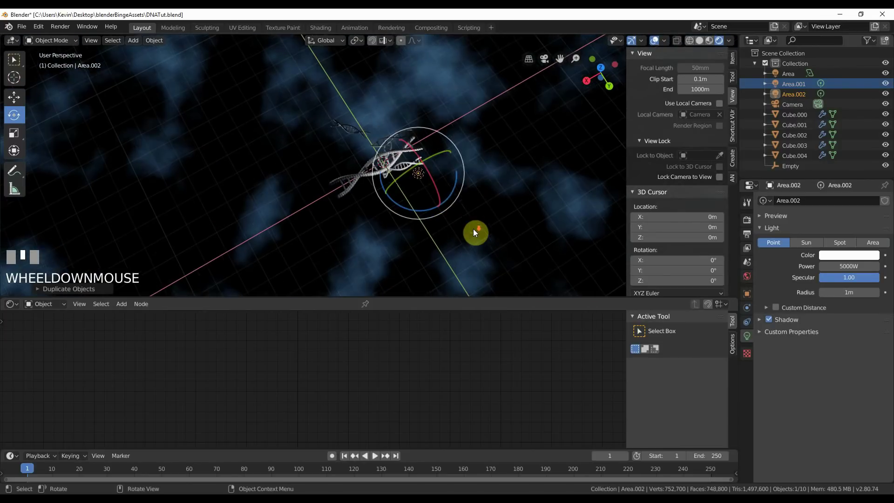
{"action": "key", "text": "g"}
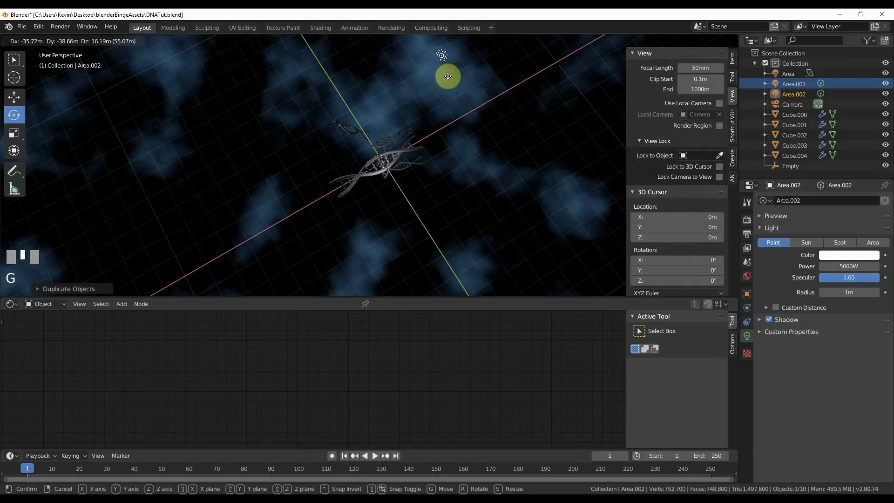
{"action": "left_click", "coordinate": [431, 92]}
Step: Set the duplicated point light's power to 25000 W and, back in the camera view, give it a light blue colour
{"action": "left_click", "coordinate": [837, 266]}
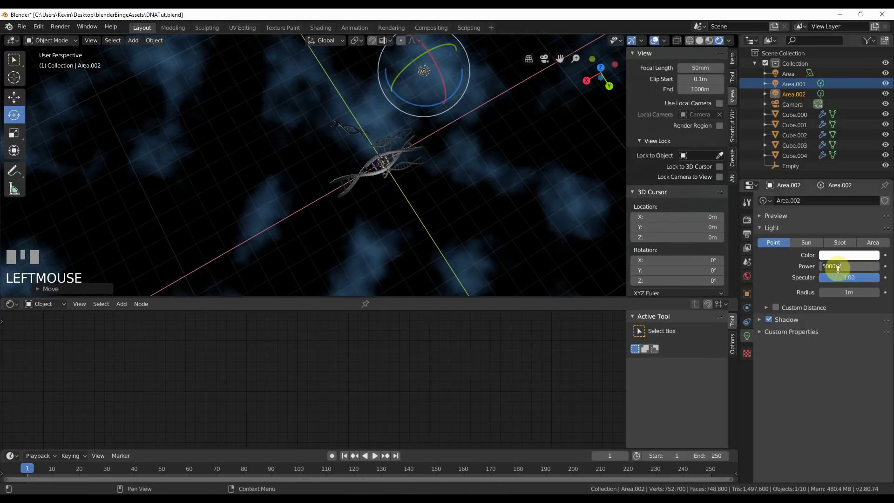
{"action": "type", "text": "25000"}
{"action": "key", "text": "Return"}
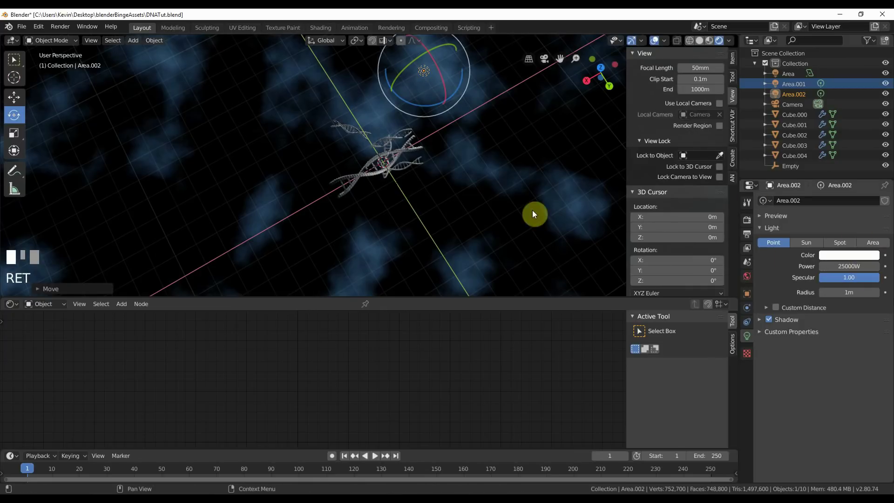
{"action": "key", "text": "KP_0"}
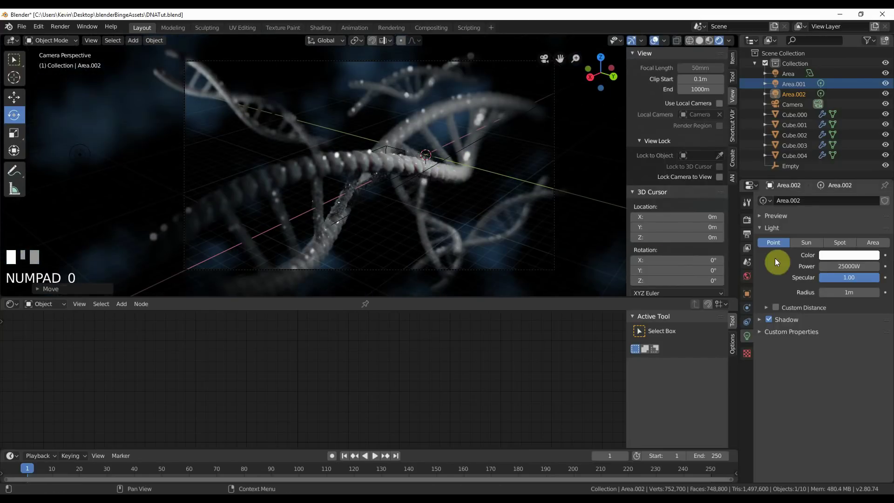
{"action": "left_click", "coordinate": [868, 256]}
{"action": "left_click", "coordinate": [832, 143]}
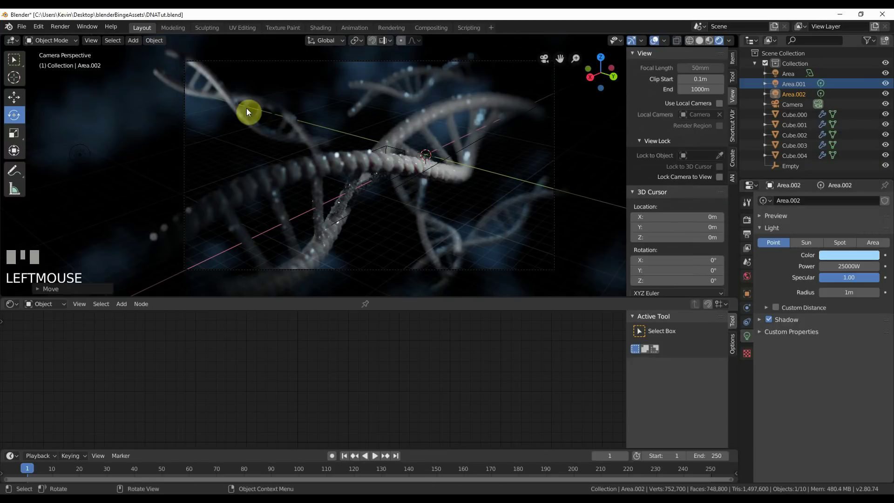
Step: Render the scene with the adjusted lighting
{"action": "left_click", "coordinate": [58, 27]}
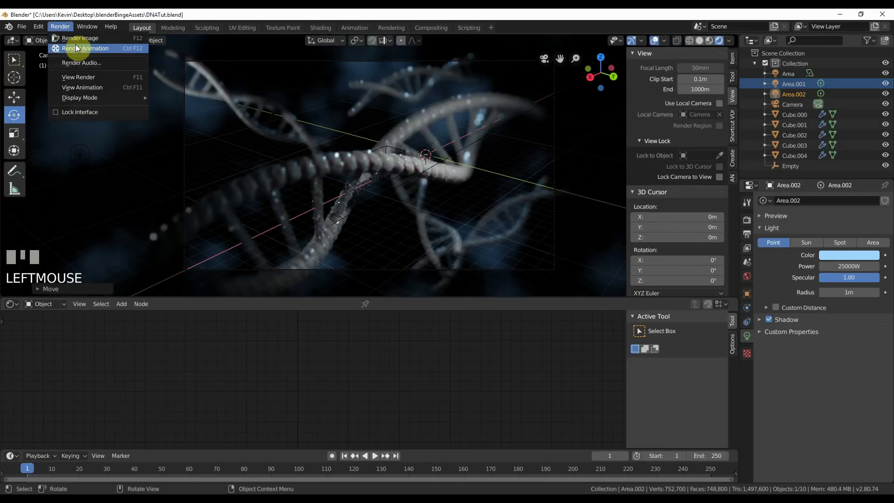